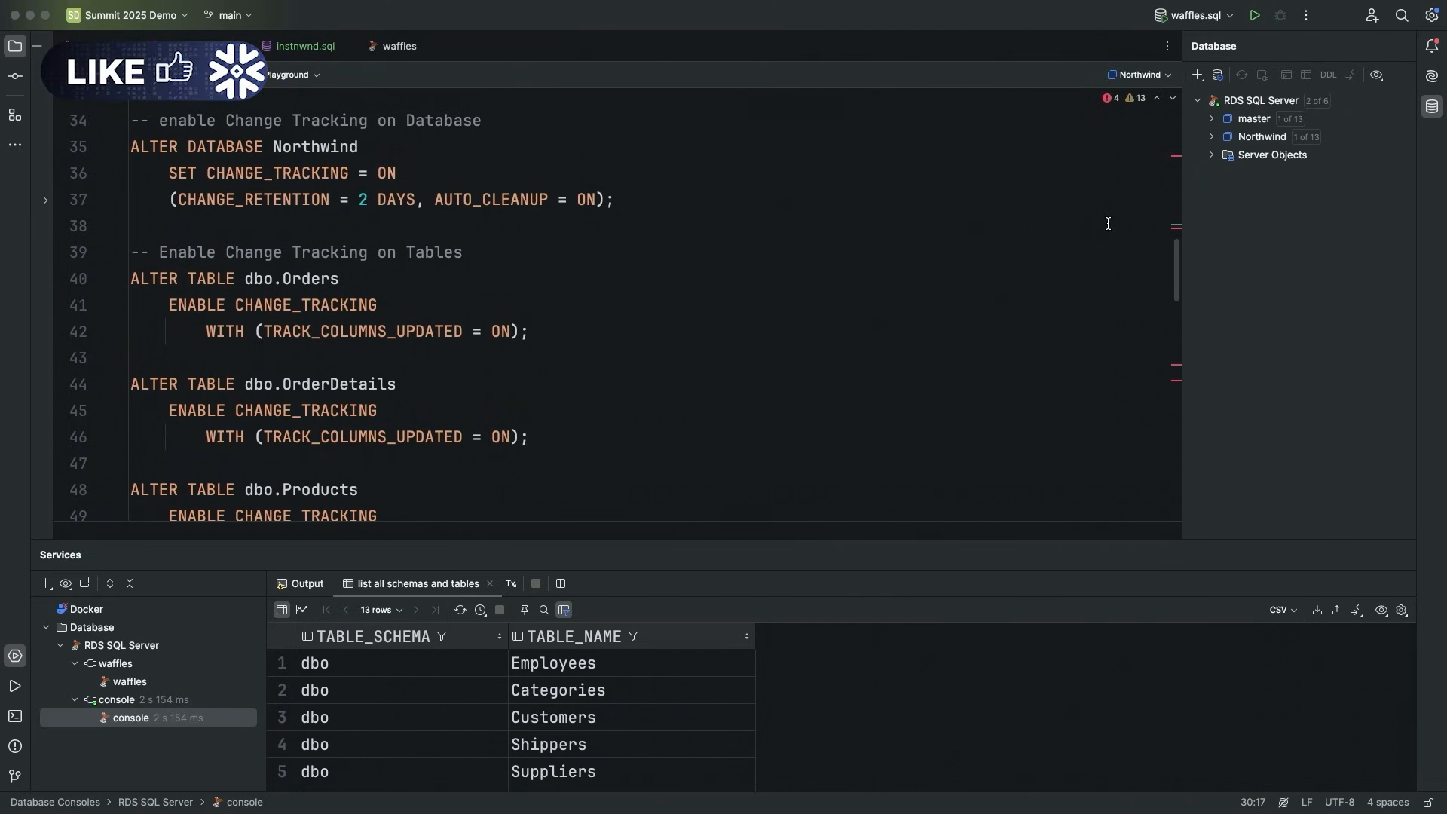
Step: Expand the Northwind database down to the list of tables in its dbo schema
left_click(1211, 140)
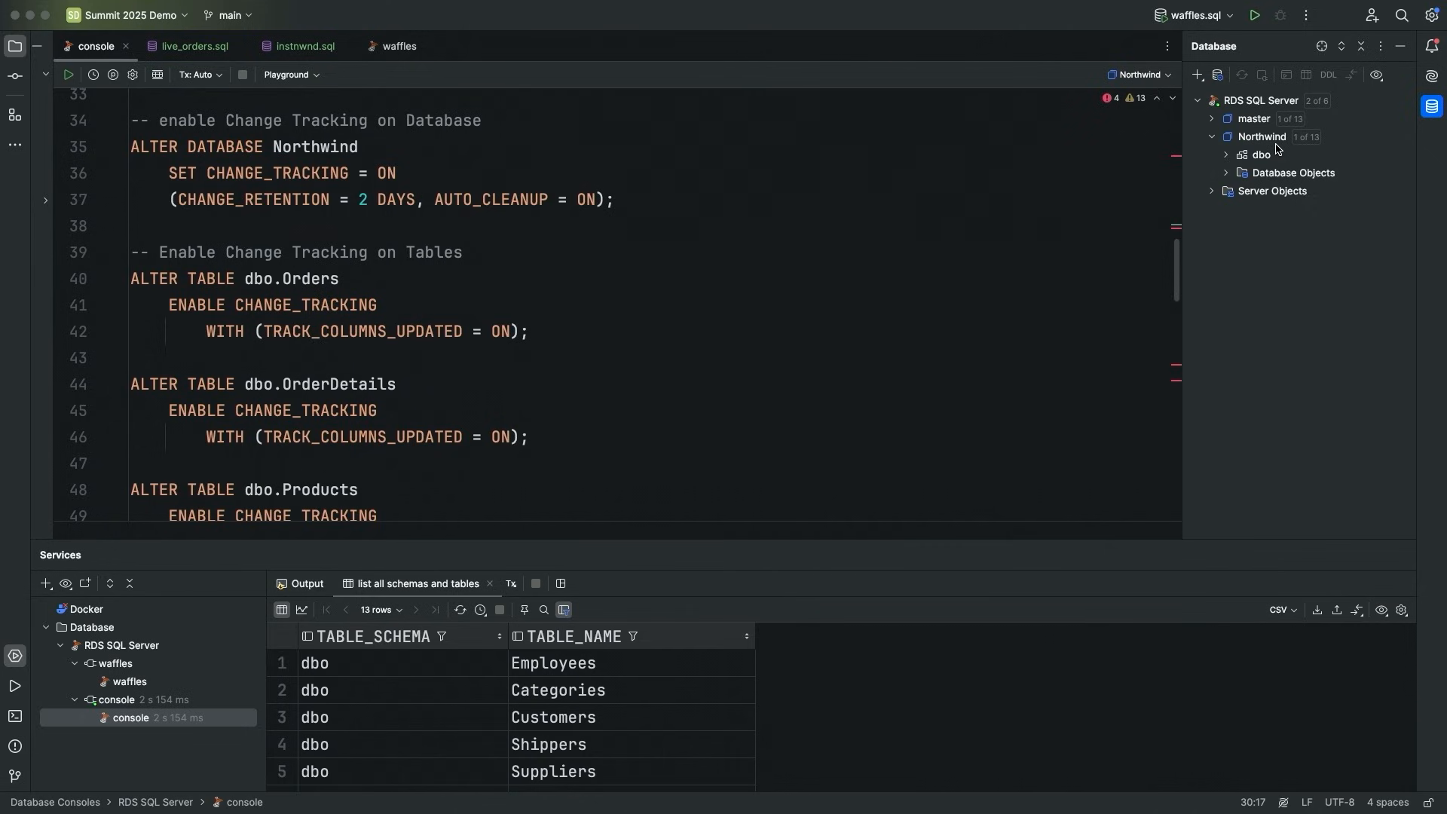
left_click(1226, 159)
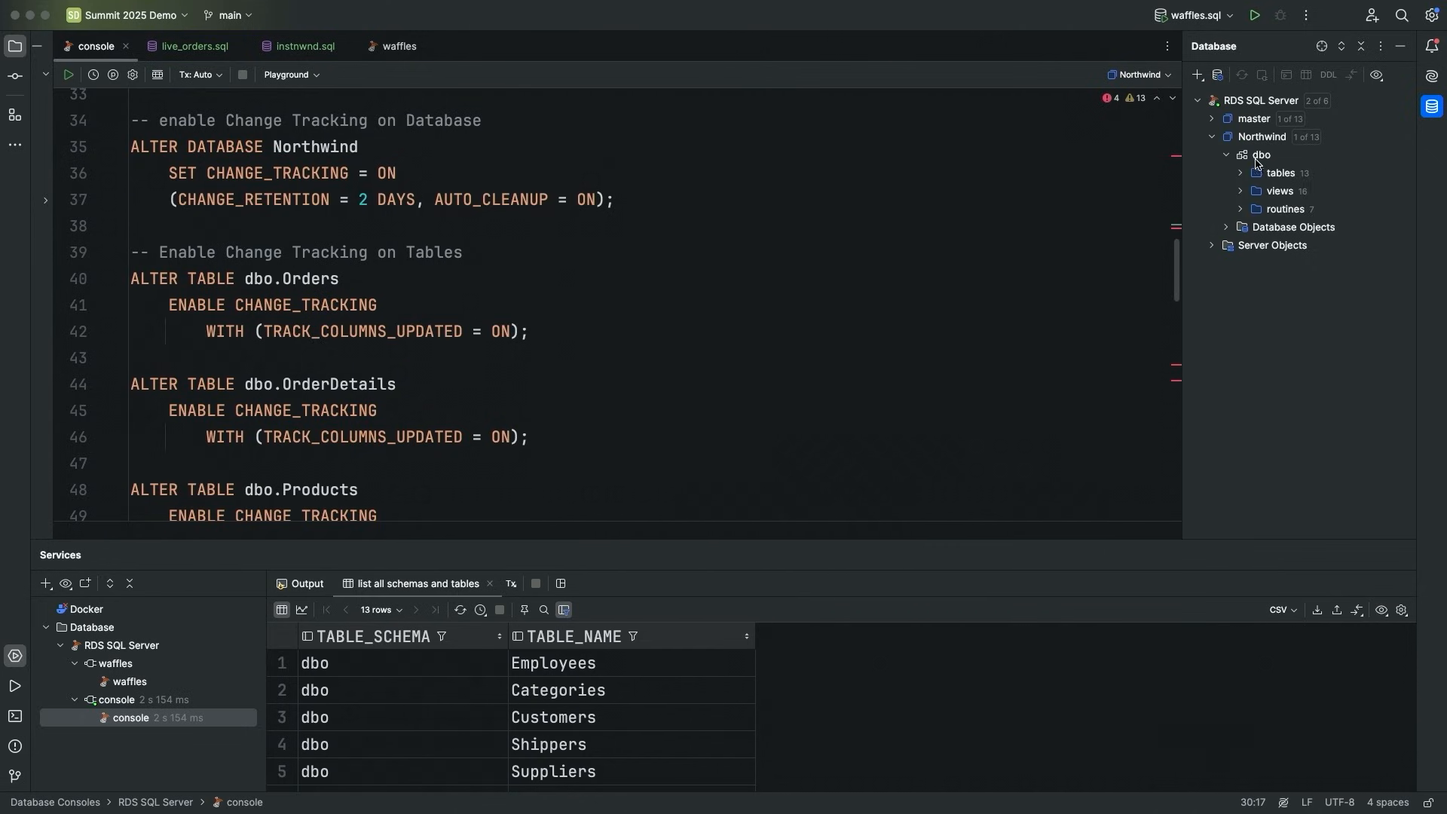
left_click(1241, 174)
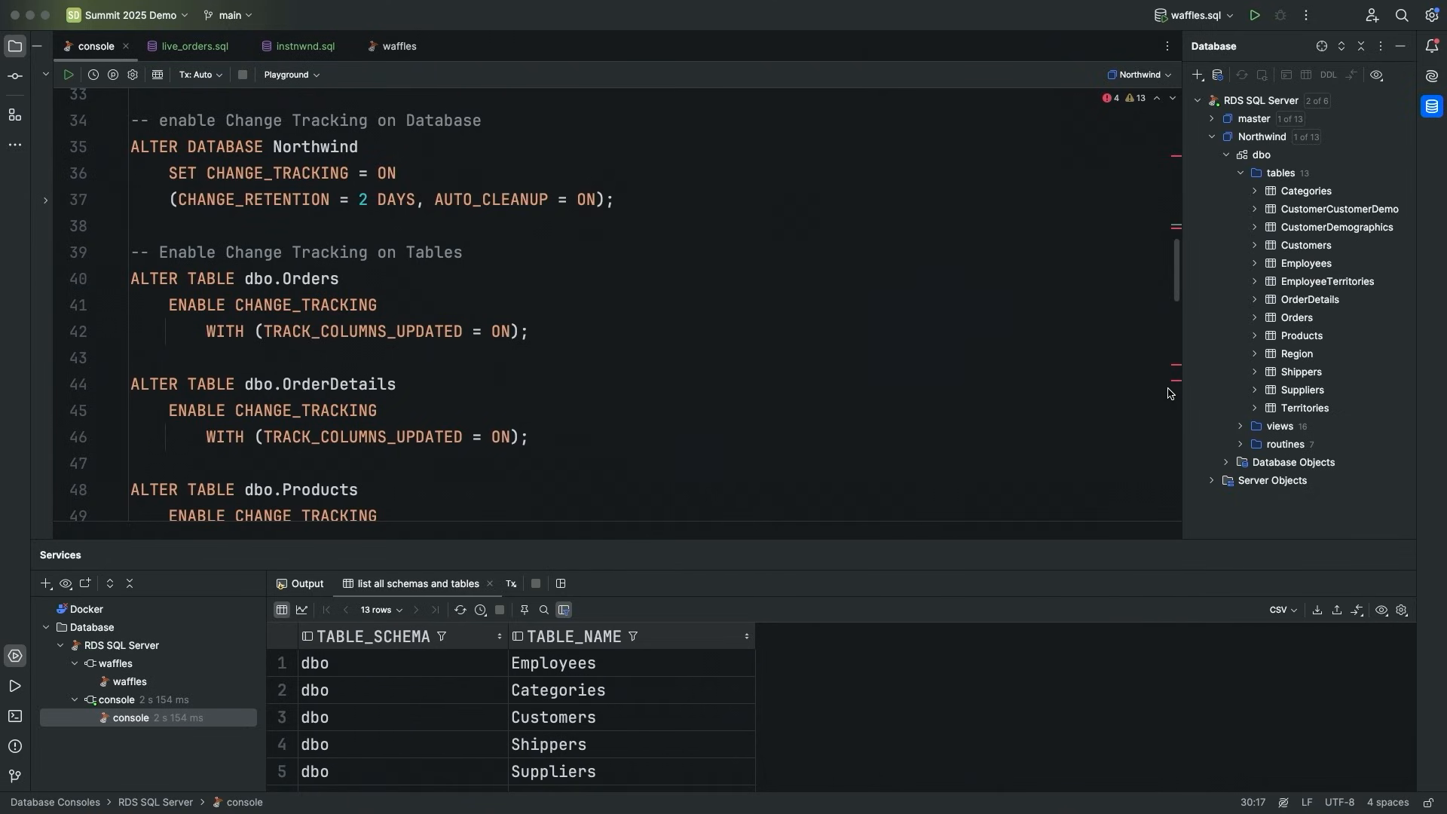
Step: Run the ALTER DATABASE statement that enables change tracking on Northwind with 2 days retention and auto cleanup on
left_click(298, 148)
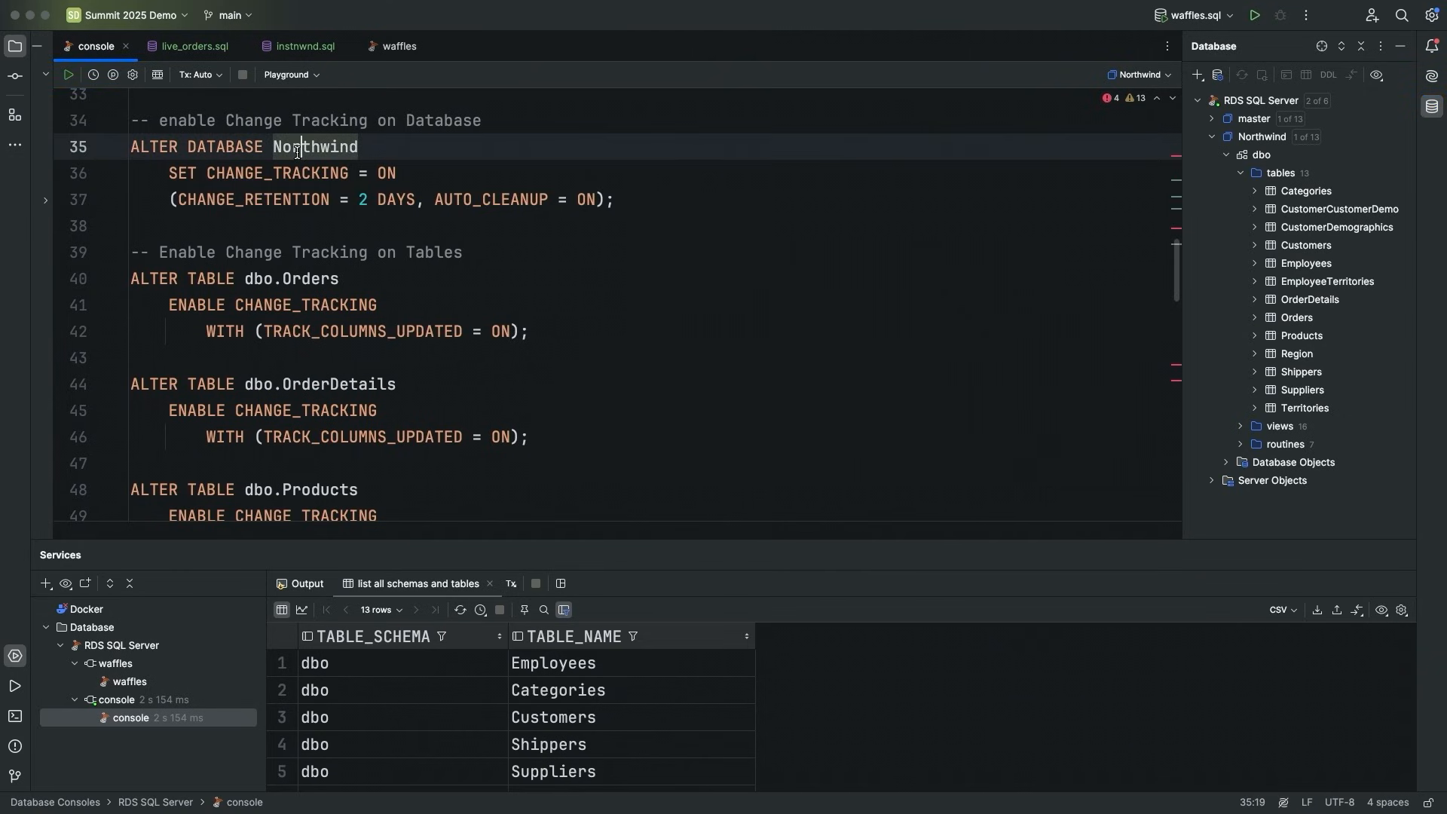
key("super+Return")
key("Return")
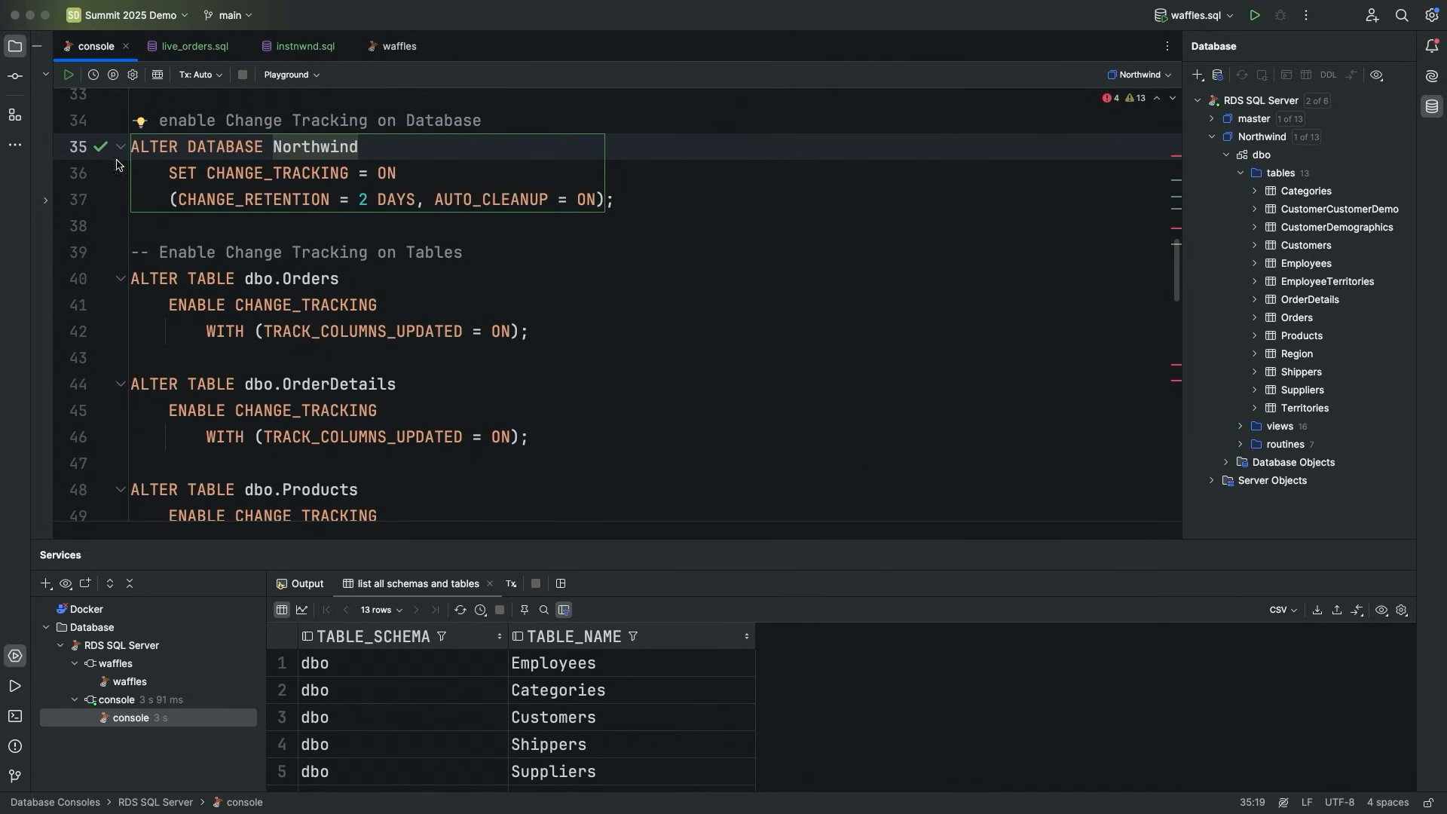
Step: Run the statements that enable change tracking with TRACK_COLUMNS_UPDATED on for dbo.Orders and dbo.OrderDetails
scroll(274, 277, "down", 2)
scroll(273, 277, "up", 2)
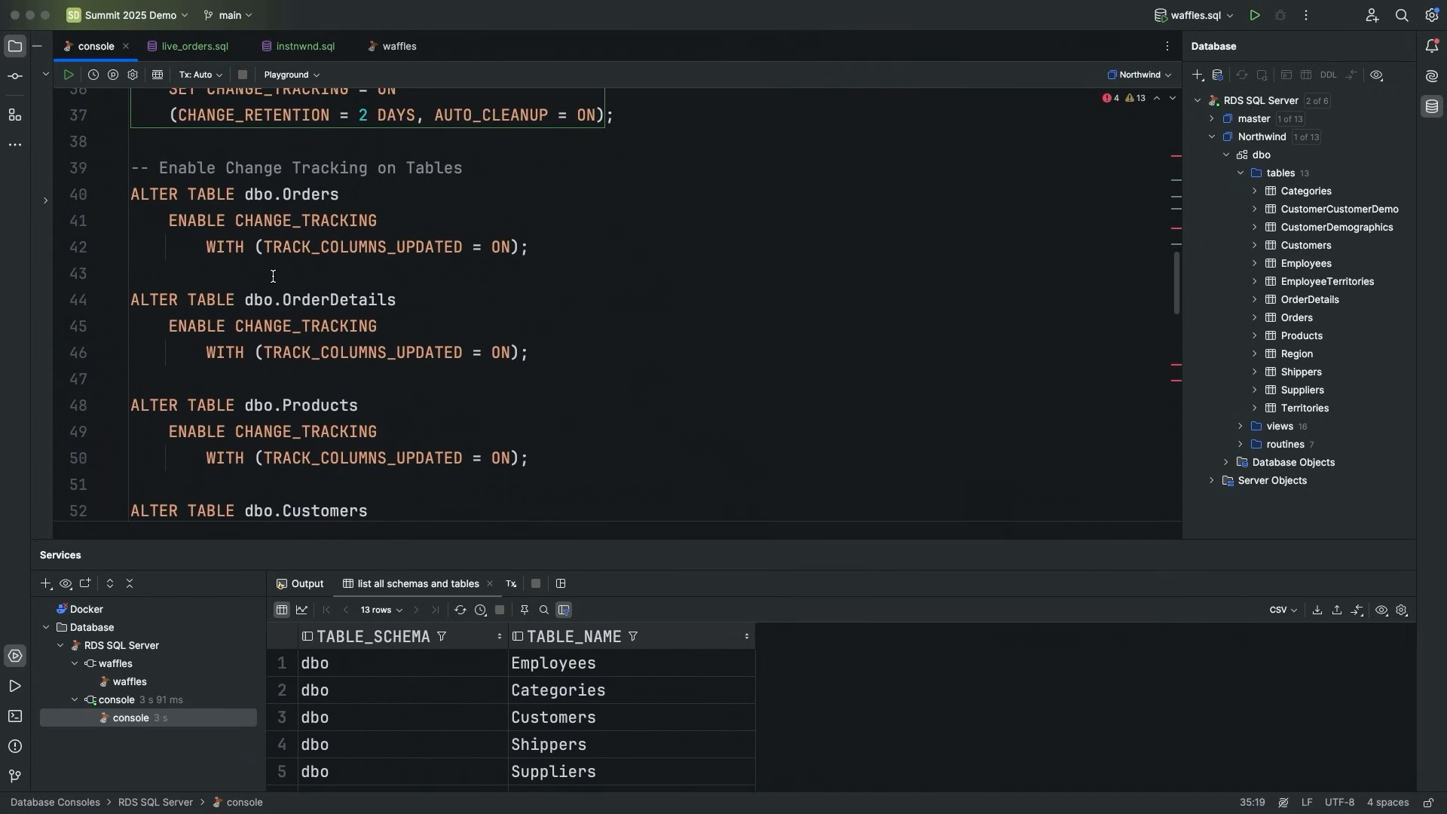
left_click(303, 198)
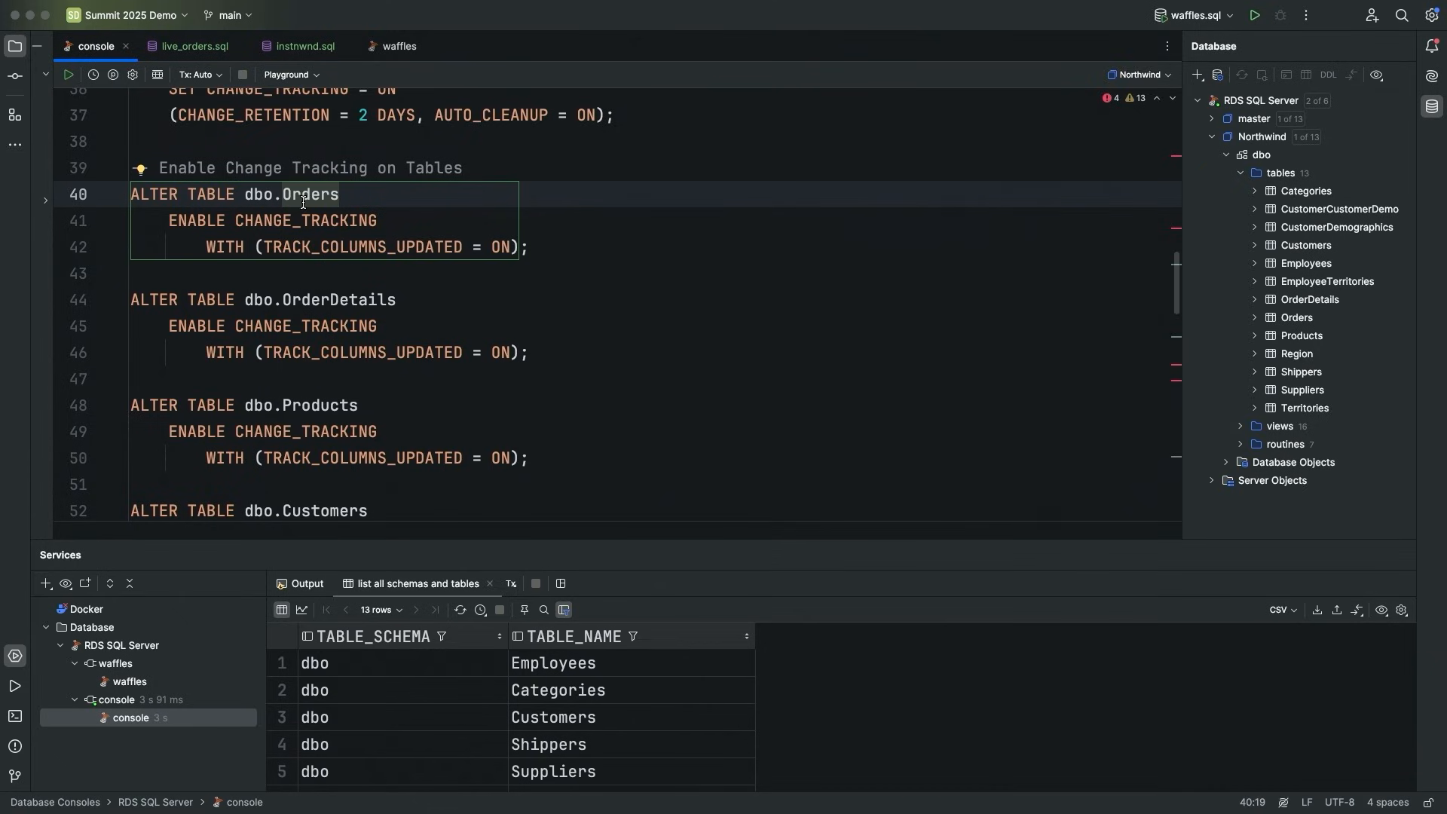
key("super+Return")
key("Return")
left_click(299, 298)
key("super+Return")
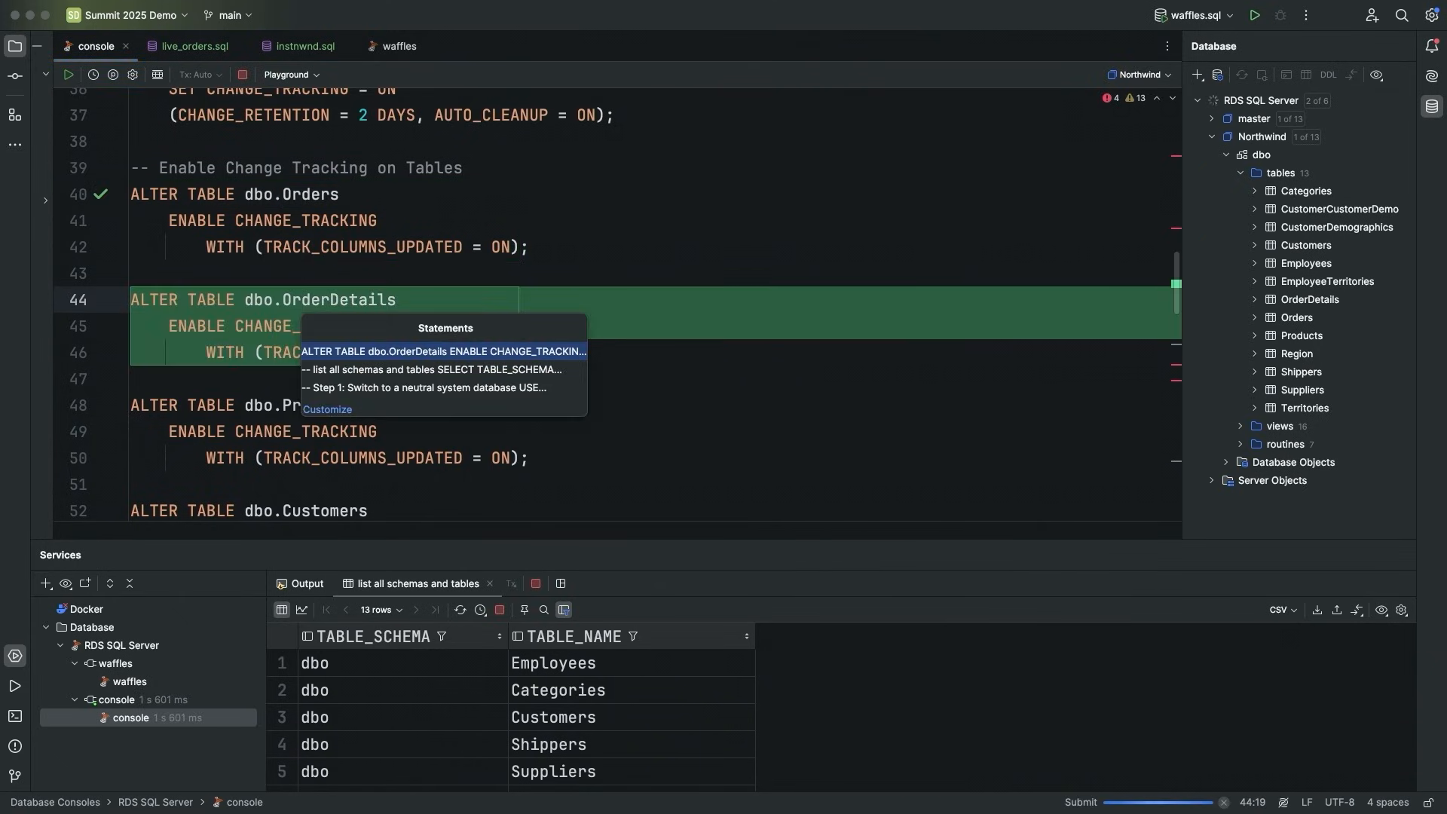
key("Return")
Step: Run the statements that enable change tracking with TRACK_COLUMNS_UPDATED on for dbo.Products and dbo.Customers
scroll(296, 256, "down", 3)
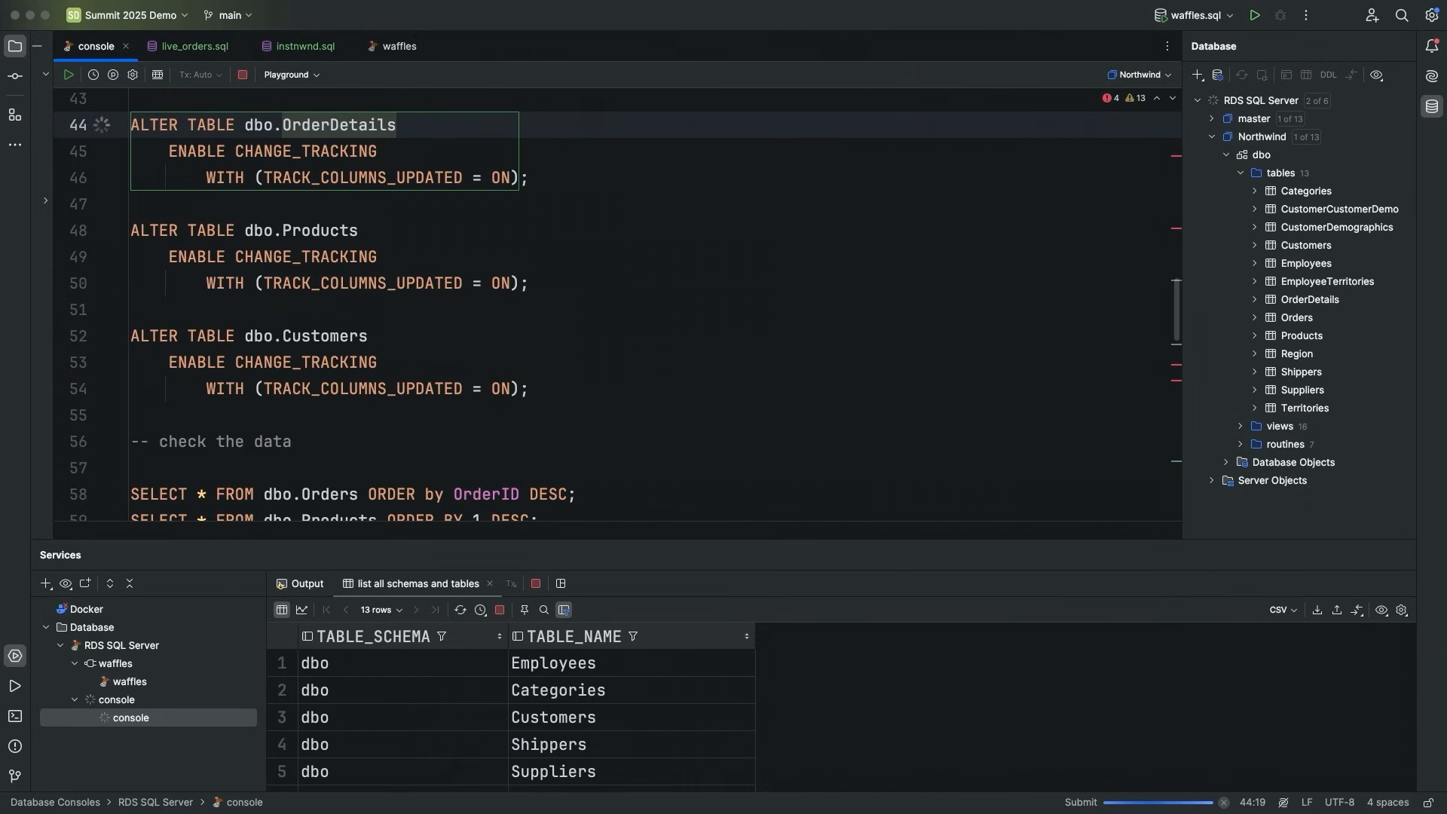
left_click(294, 238)
key("super+Return")
key("Return")
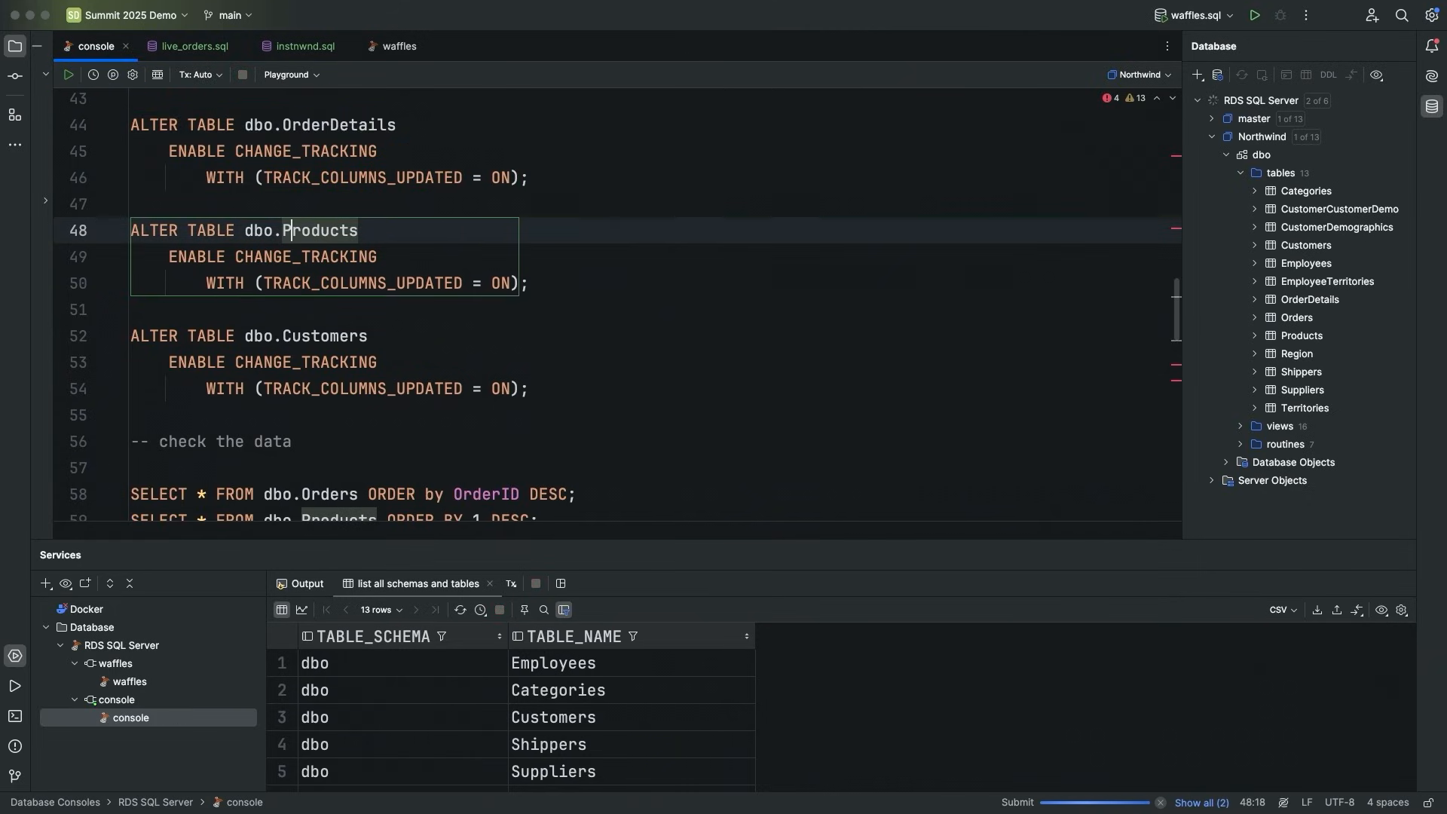
left_click(300, 336)
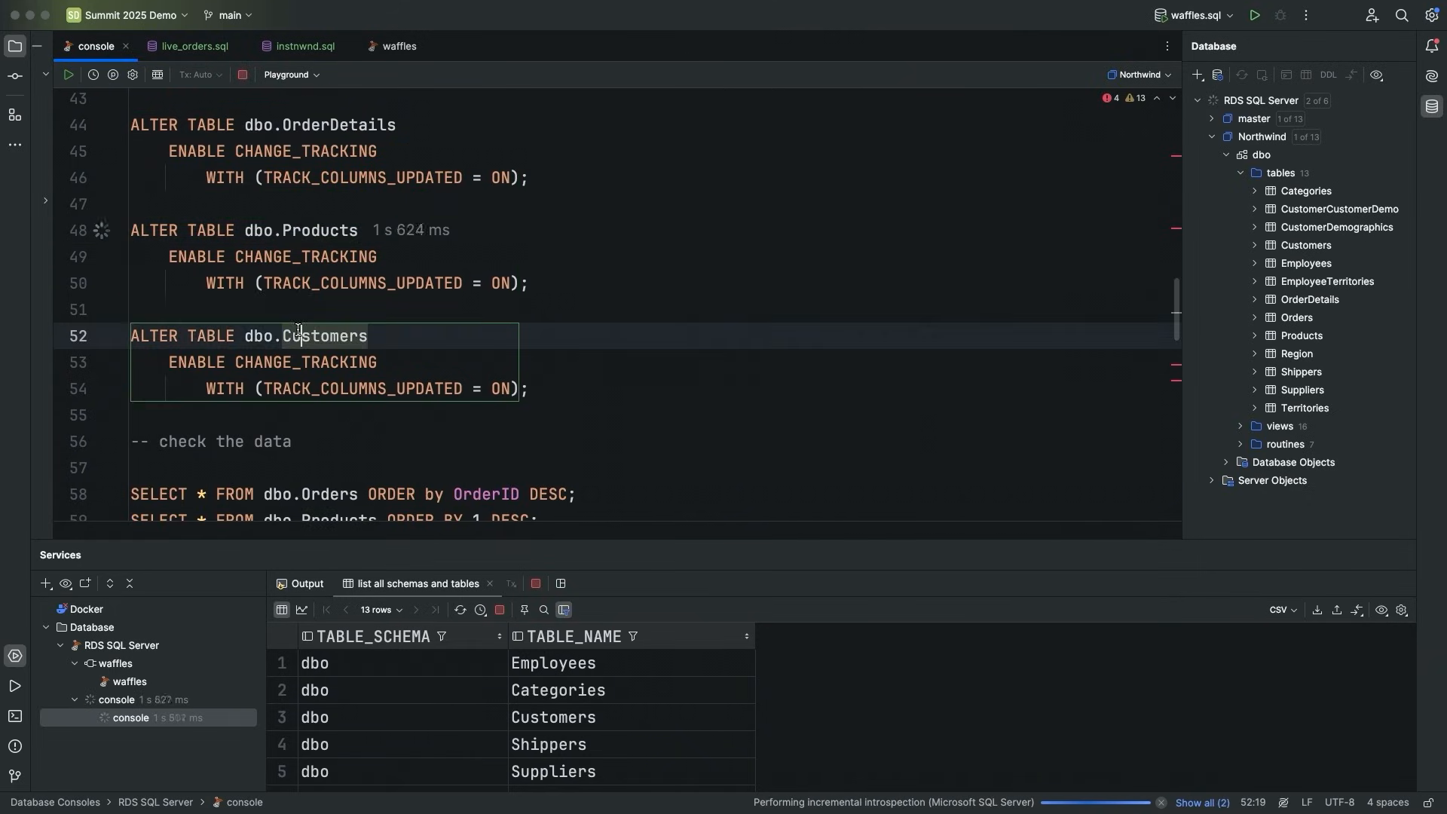
key("super+Return")
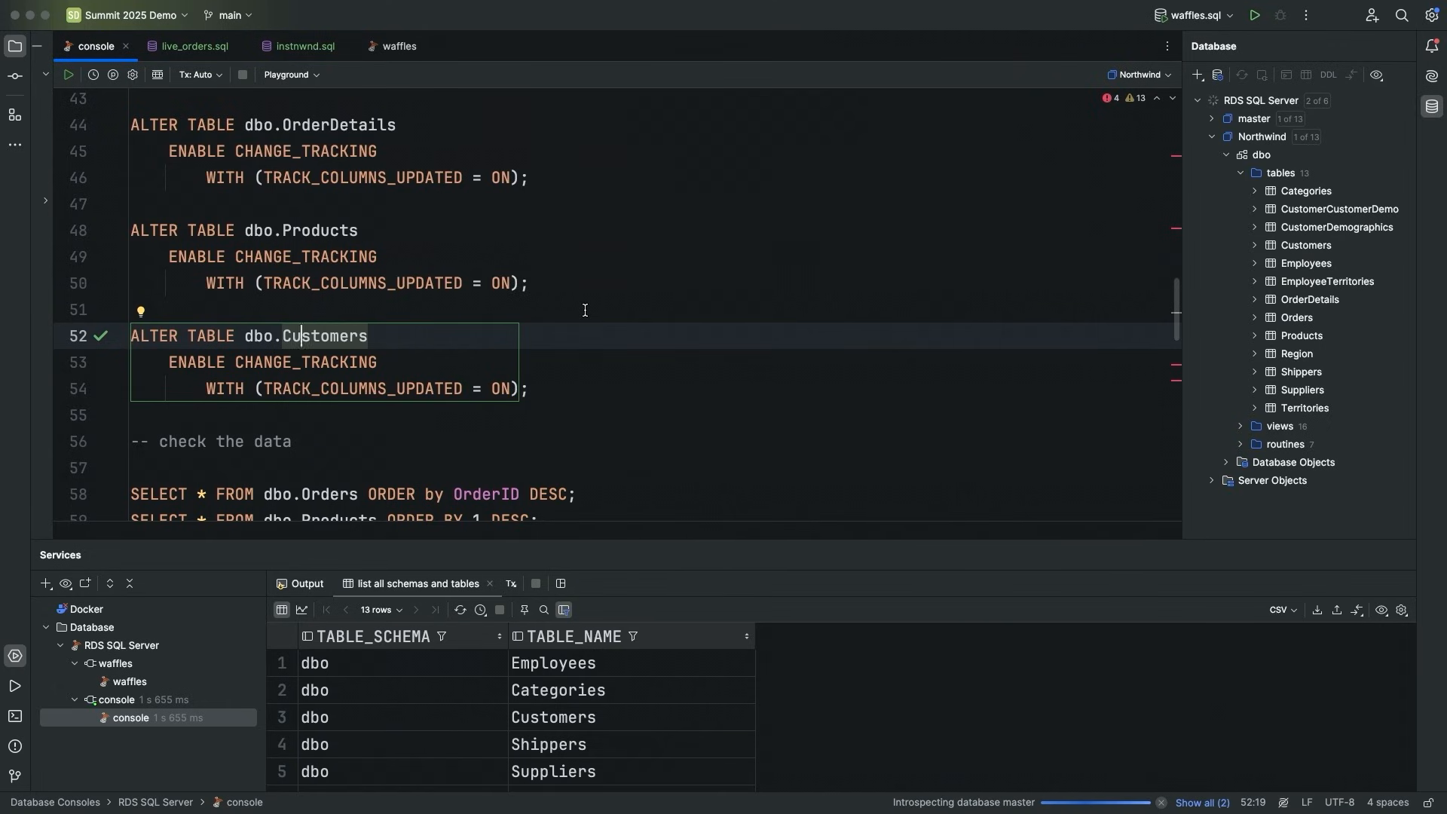
Step: Query all rows of dbo.Products in descending order of the first column, and all rows of dbo.Orders by OrderID descending
scroll(585, 310, "down", 3)
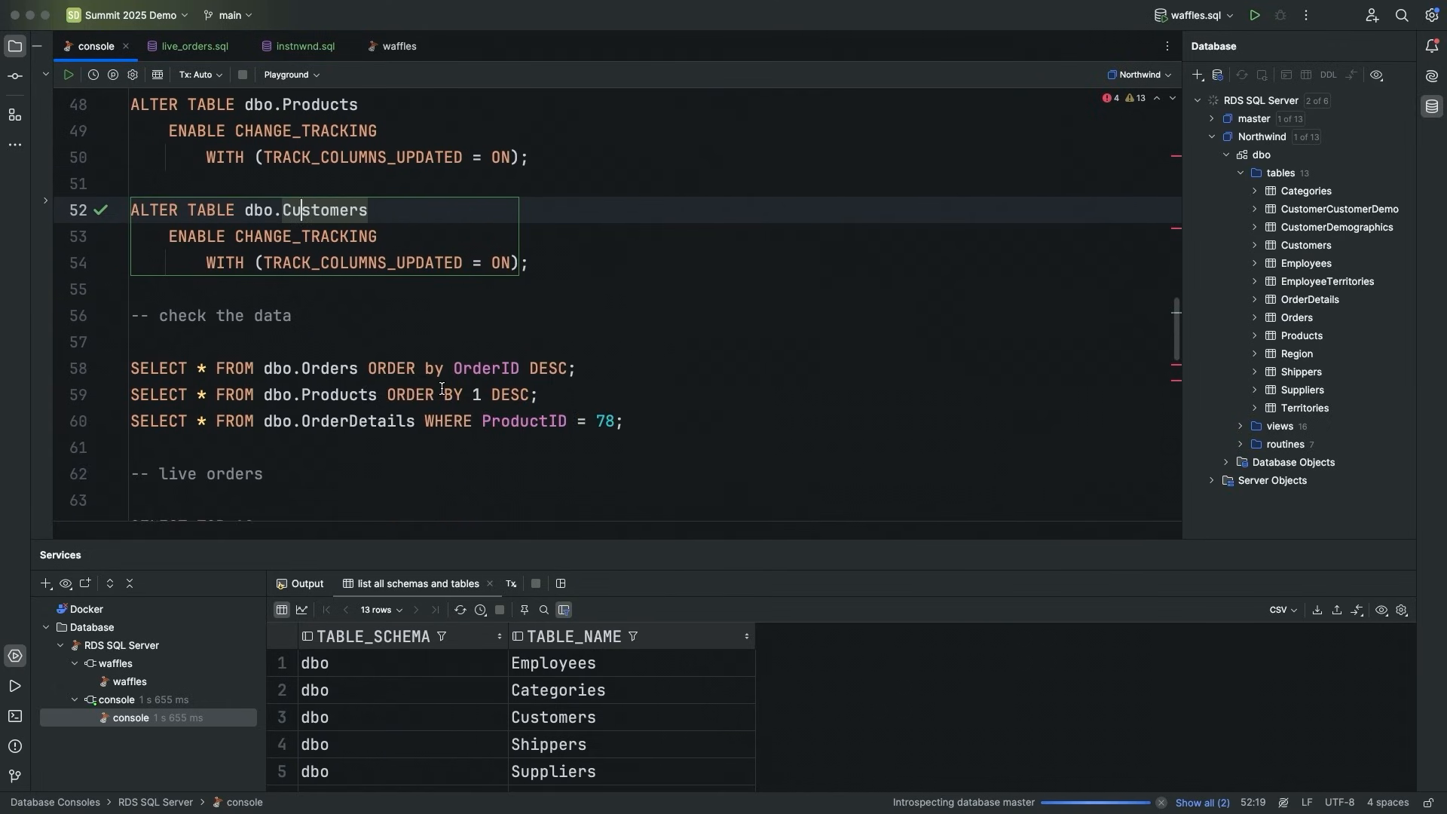
left_click(442, 390)
key("super+Return")
key("Return")
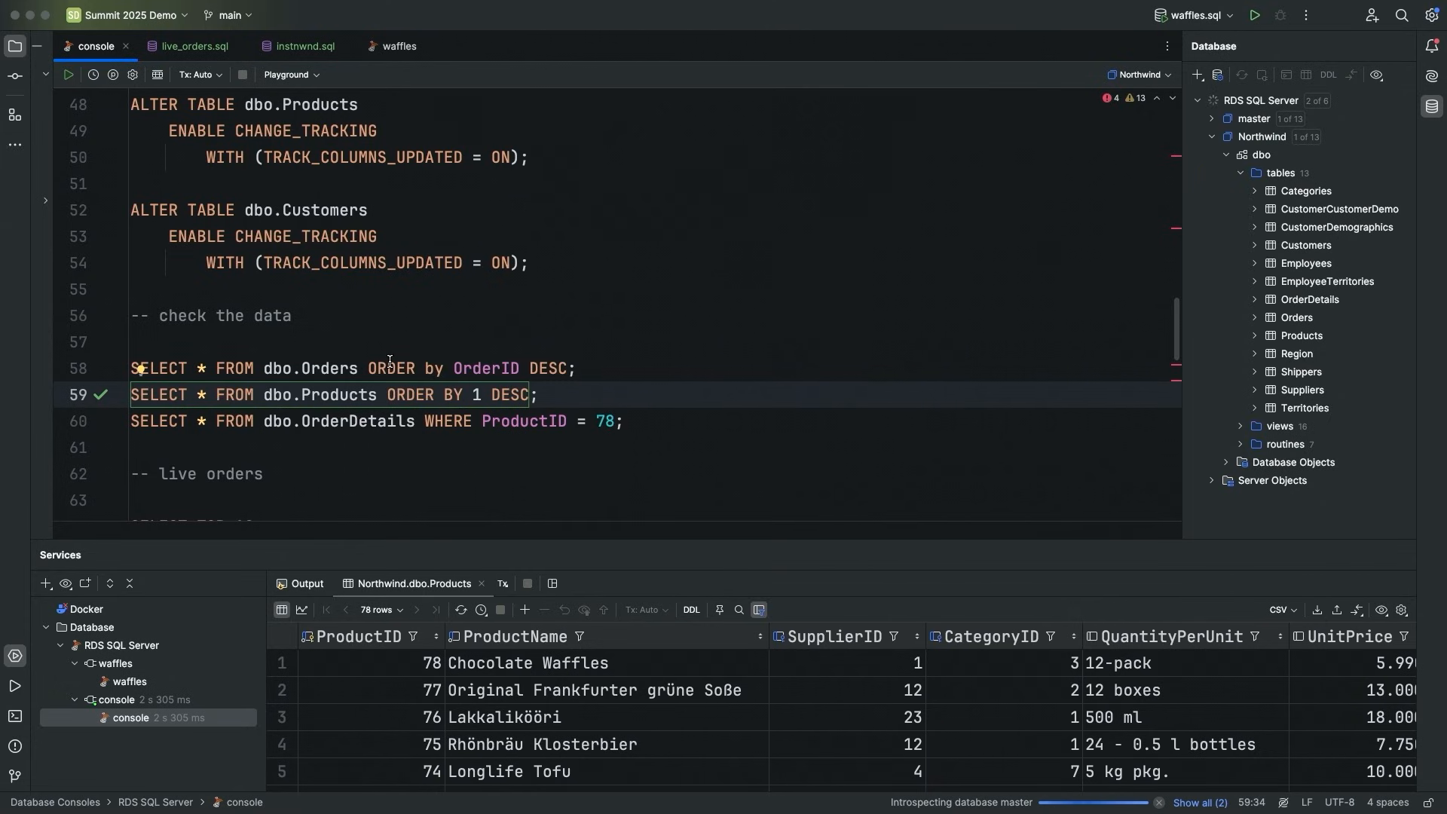
left_click(366, 371)
key("super+Return")
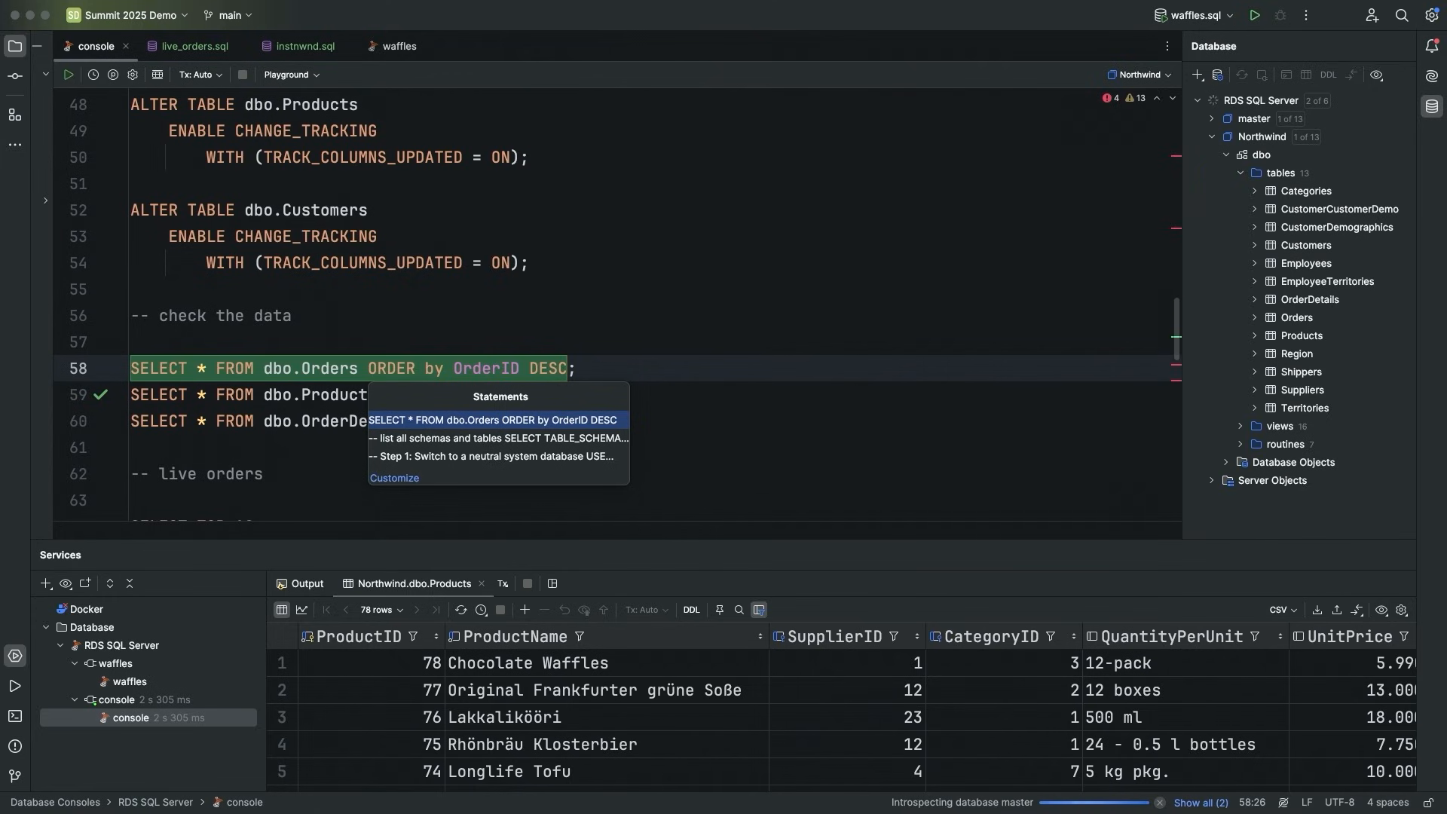
key("Return")
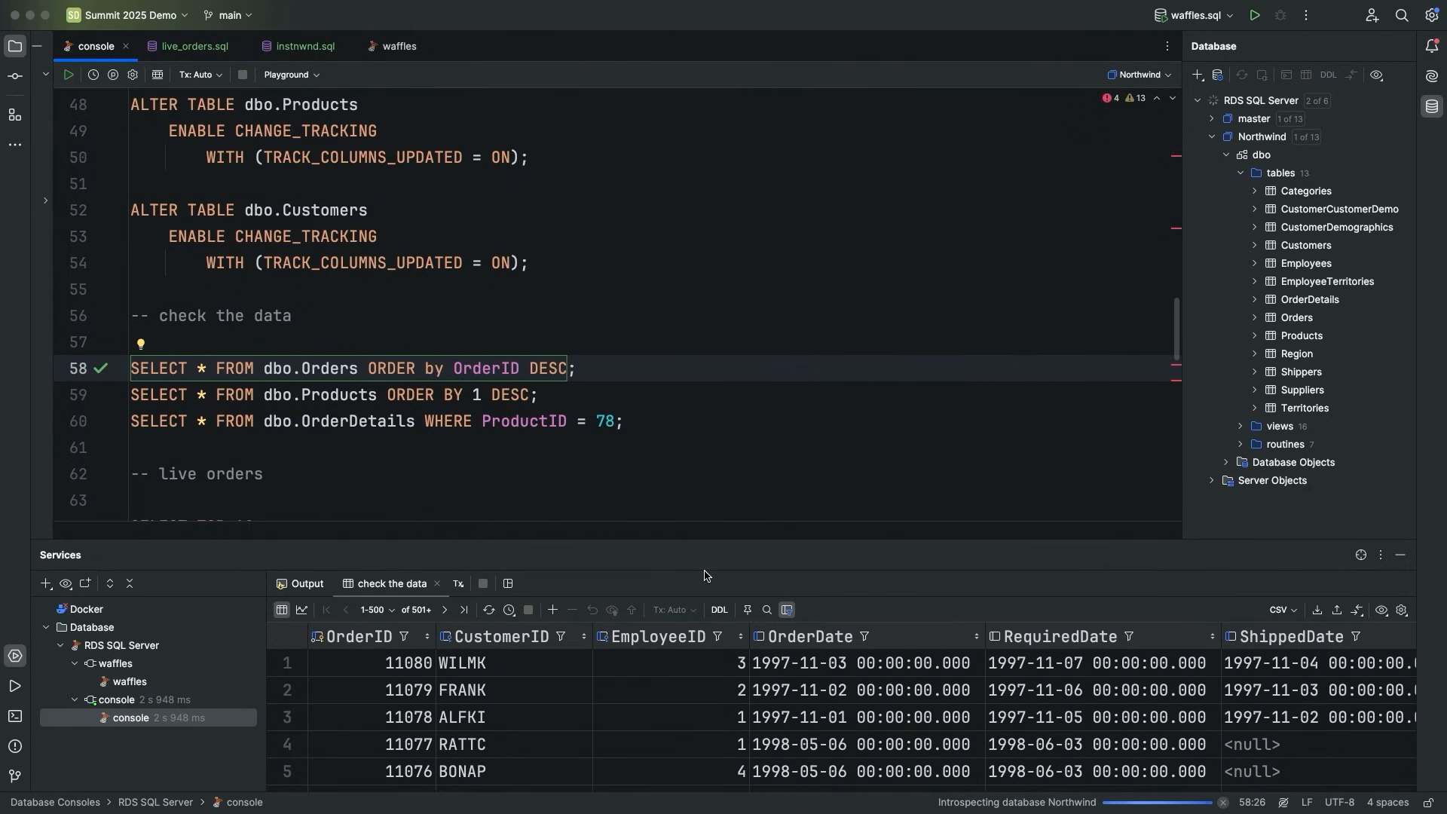
Step: Switch to the Openflow SQL Server worksheet in Snowflake and list the schemas of the NORTHWIND database
key("ctrl+Right")
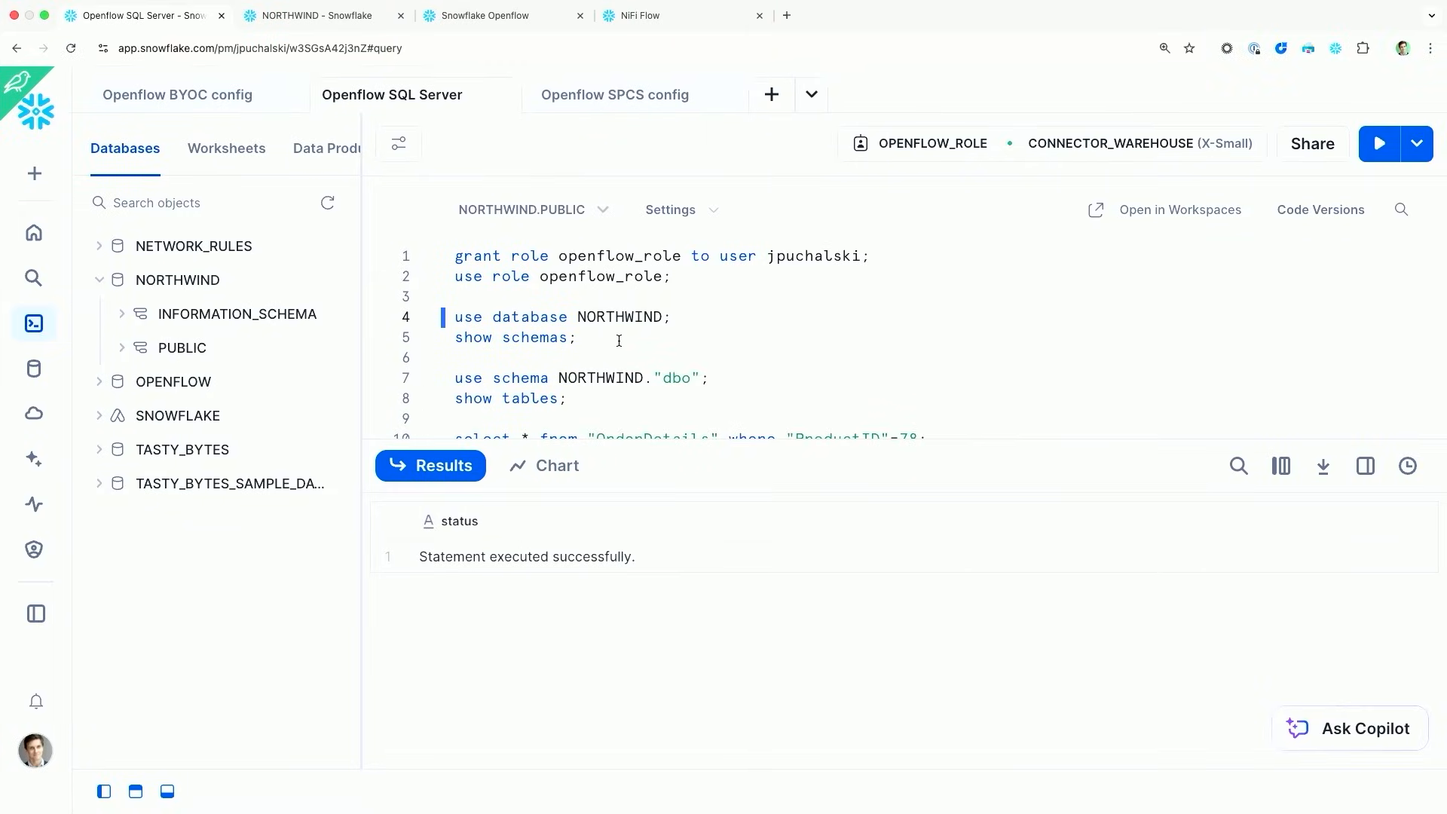
mouse_move(217, 287)
left_click(530, 337)
key("super+Return")
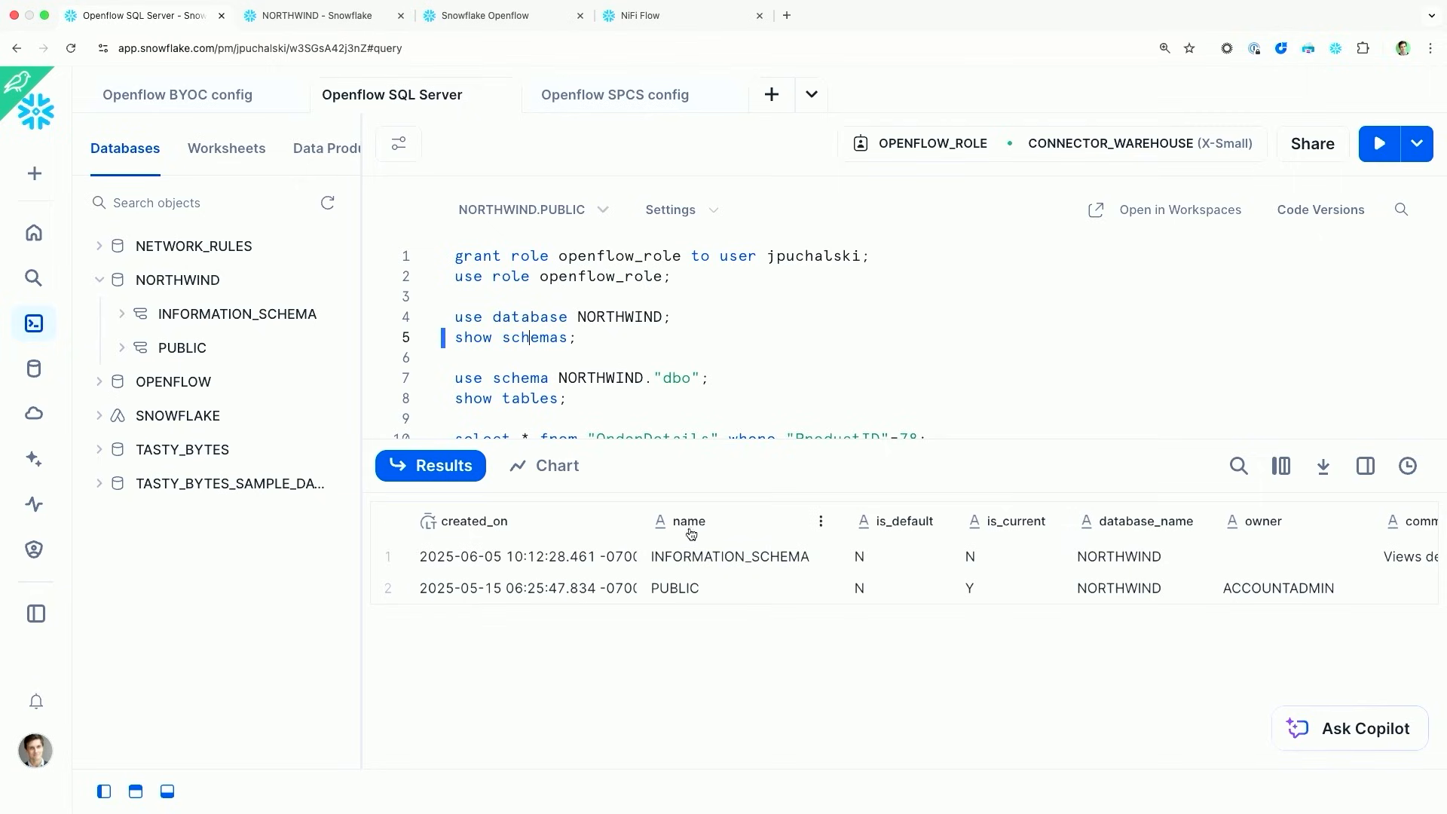
scroll(604, 397, "down", 1)
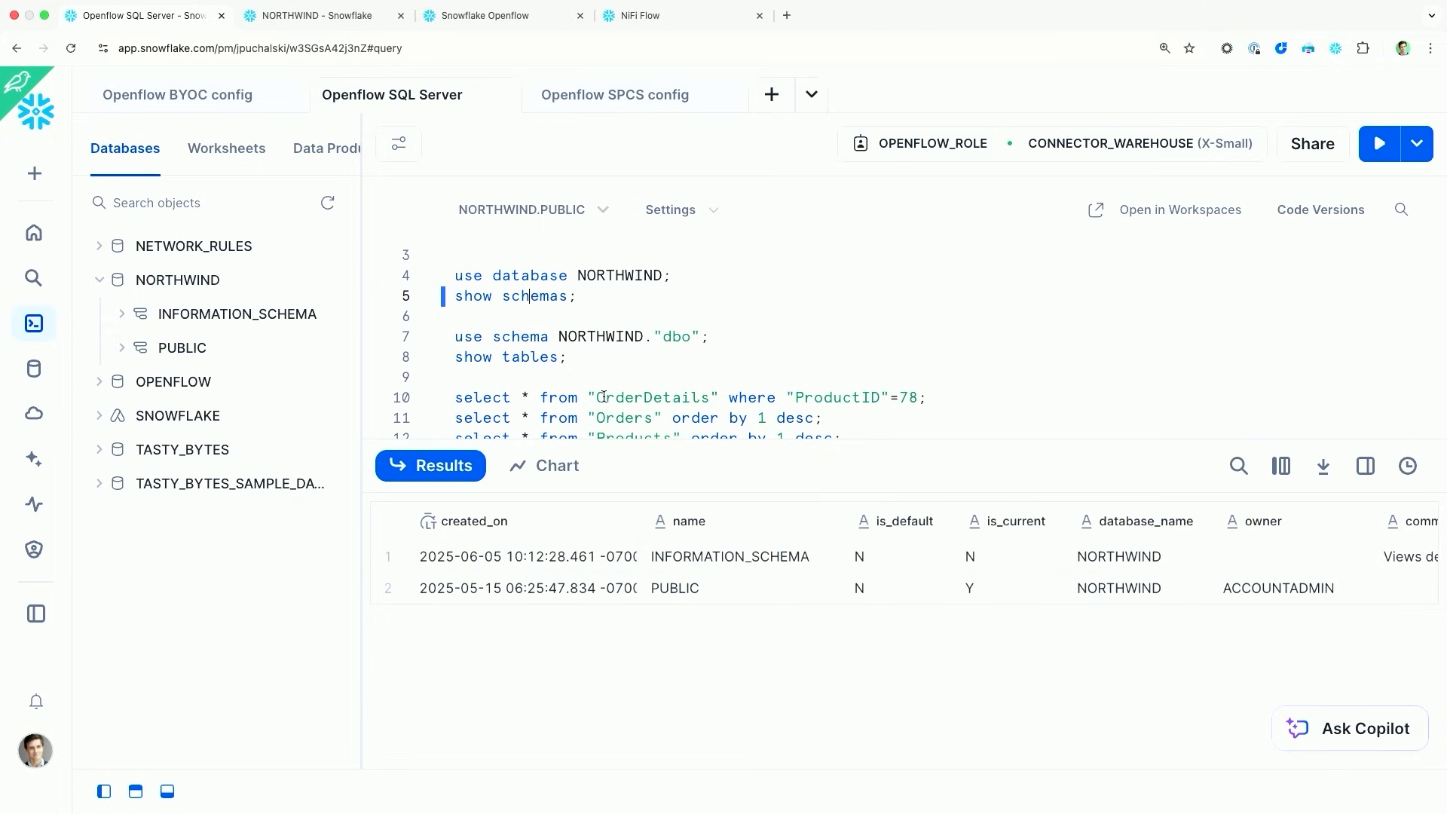
Step: Go to the Openflow connectors catalog and examine the available connectors, including Microsoft SQL Server
left_click(498, 22)
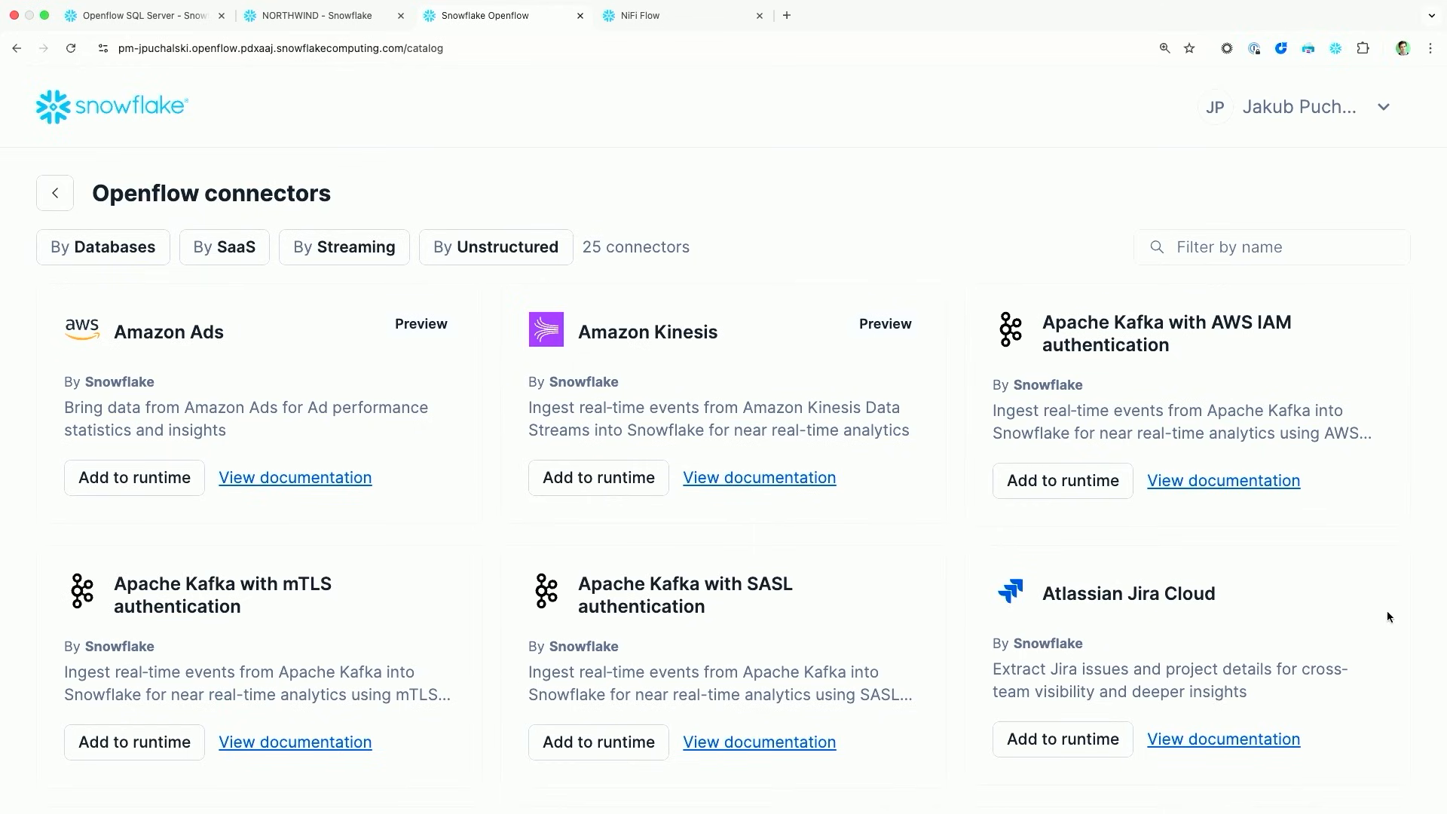
scroll(1387, 611, "down", 5)
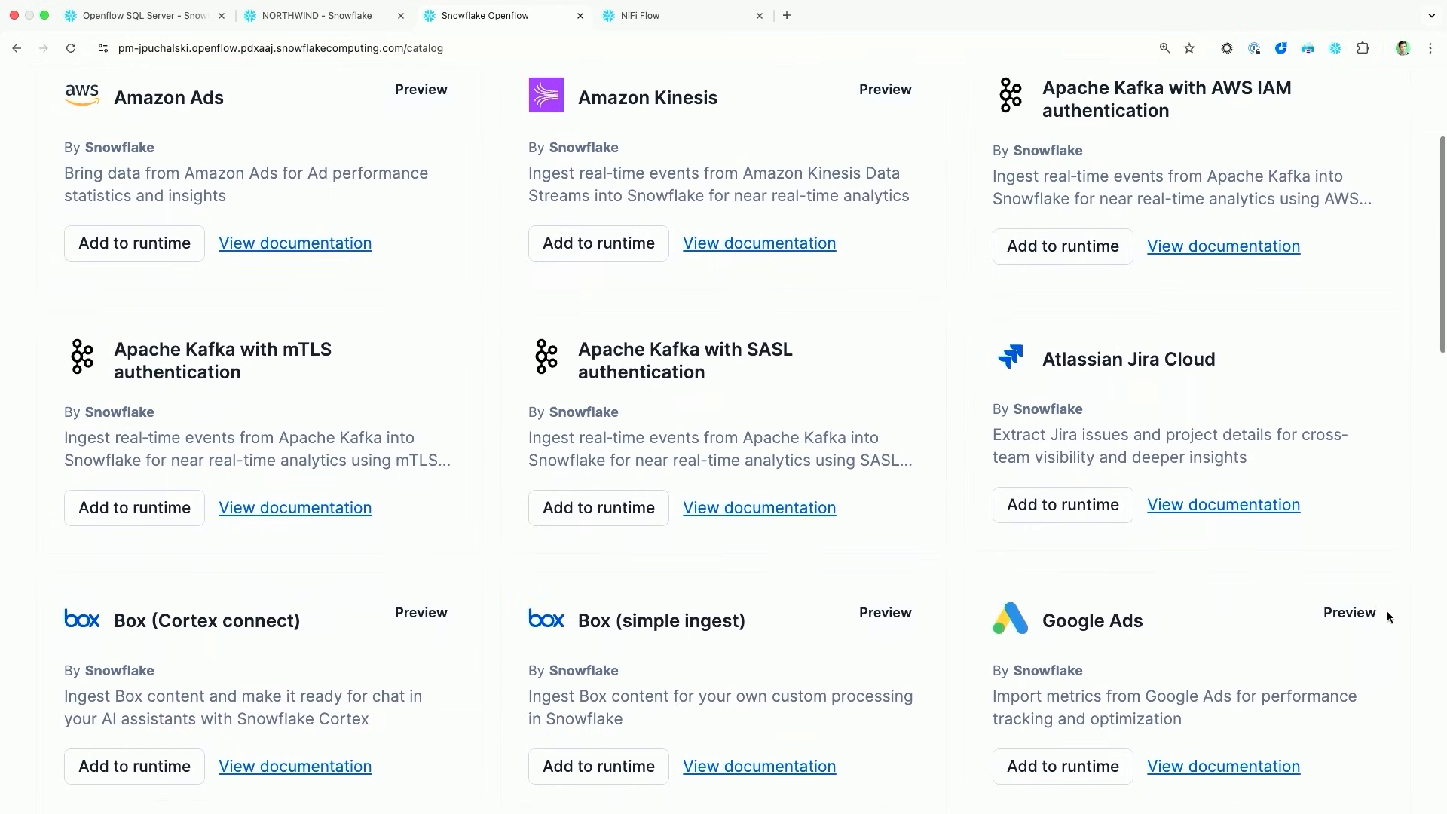
scroll(1386, 613, "down", 3)
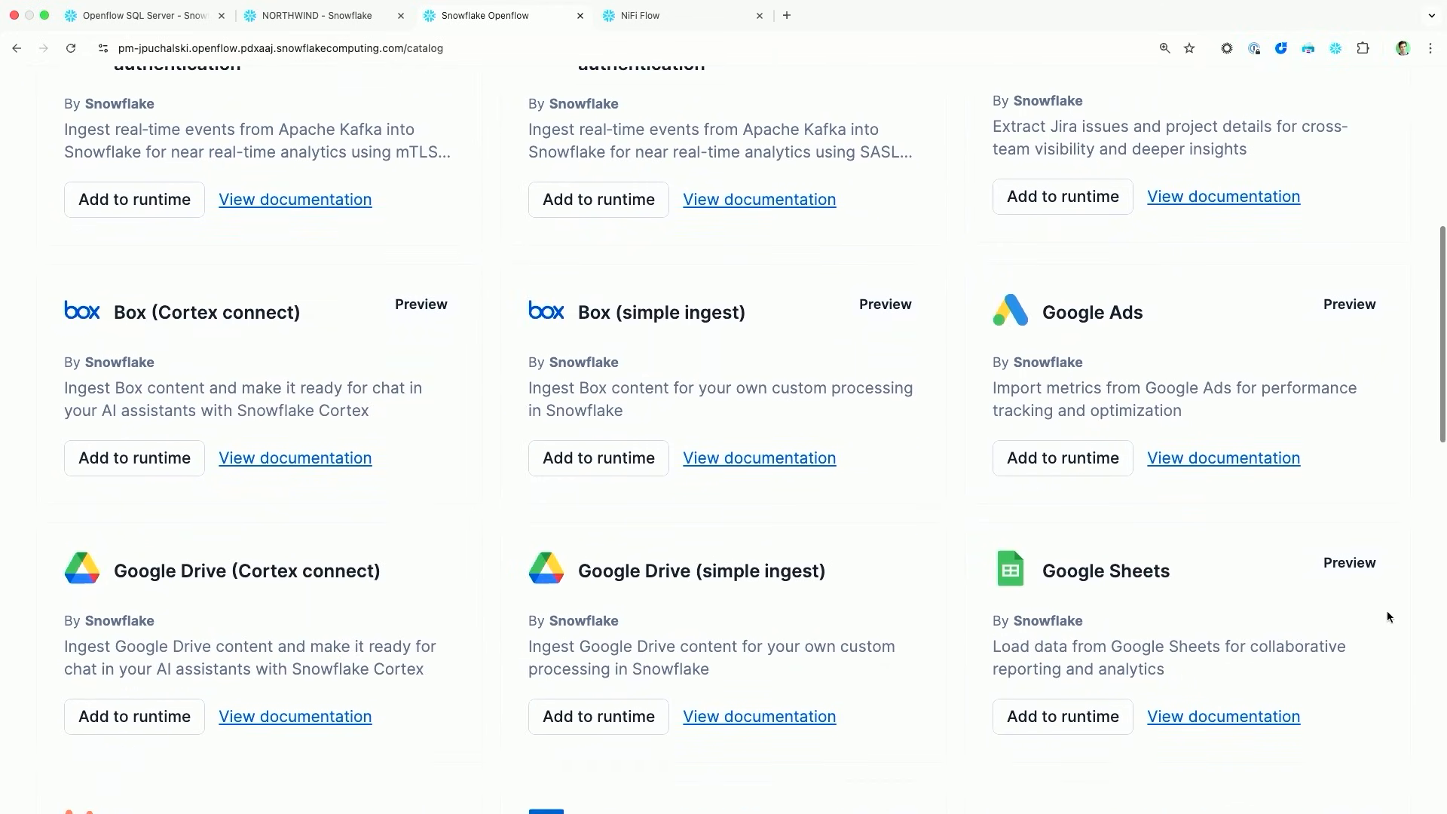
scroll(1387, 612, "down", 3)
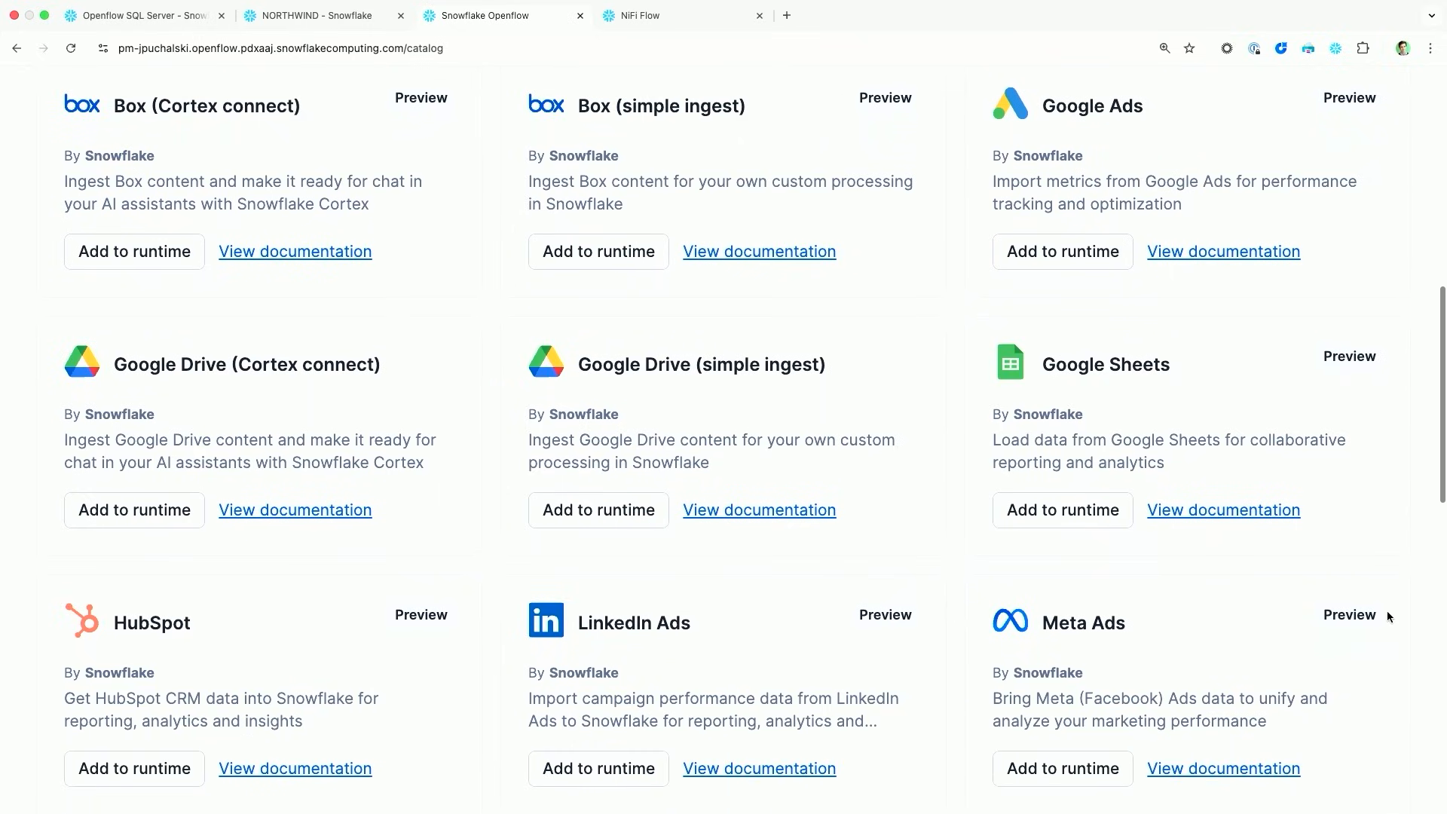
scroll(1388, 617, "down", 4)
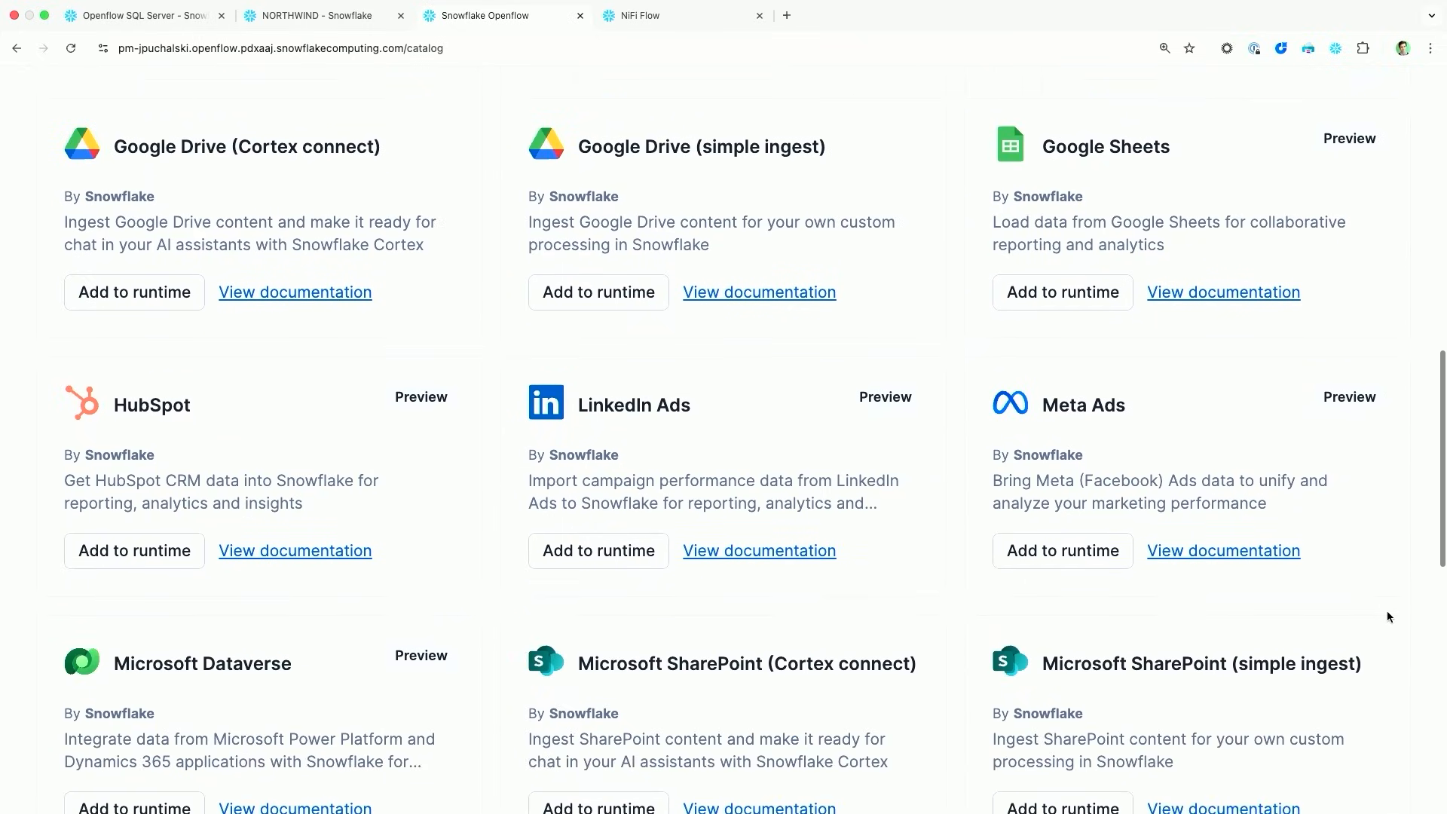
scroll(1389, 617, "down", 4)
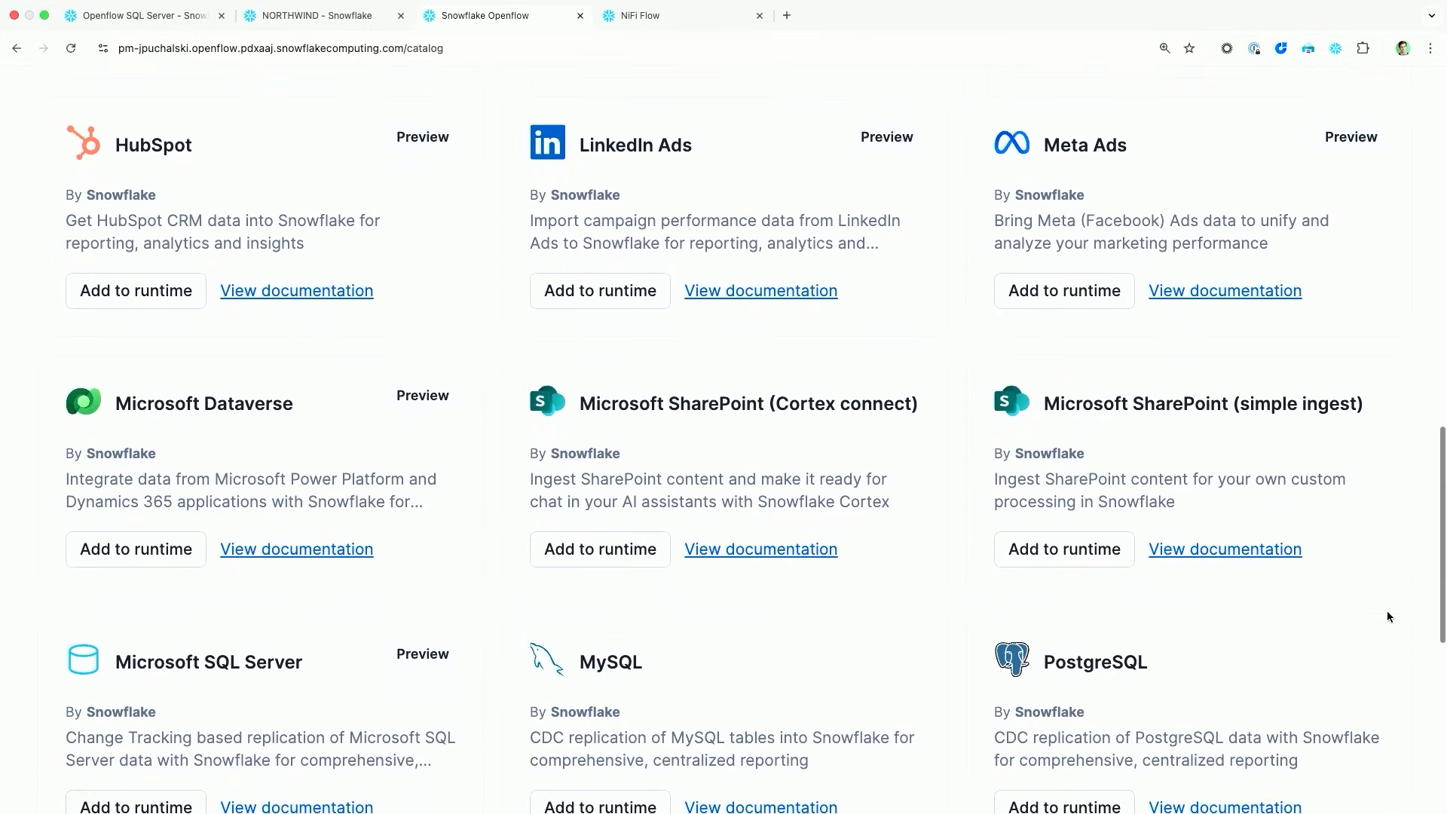
scroll(1389, 616, "down", 5)
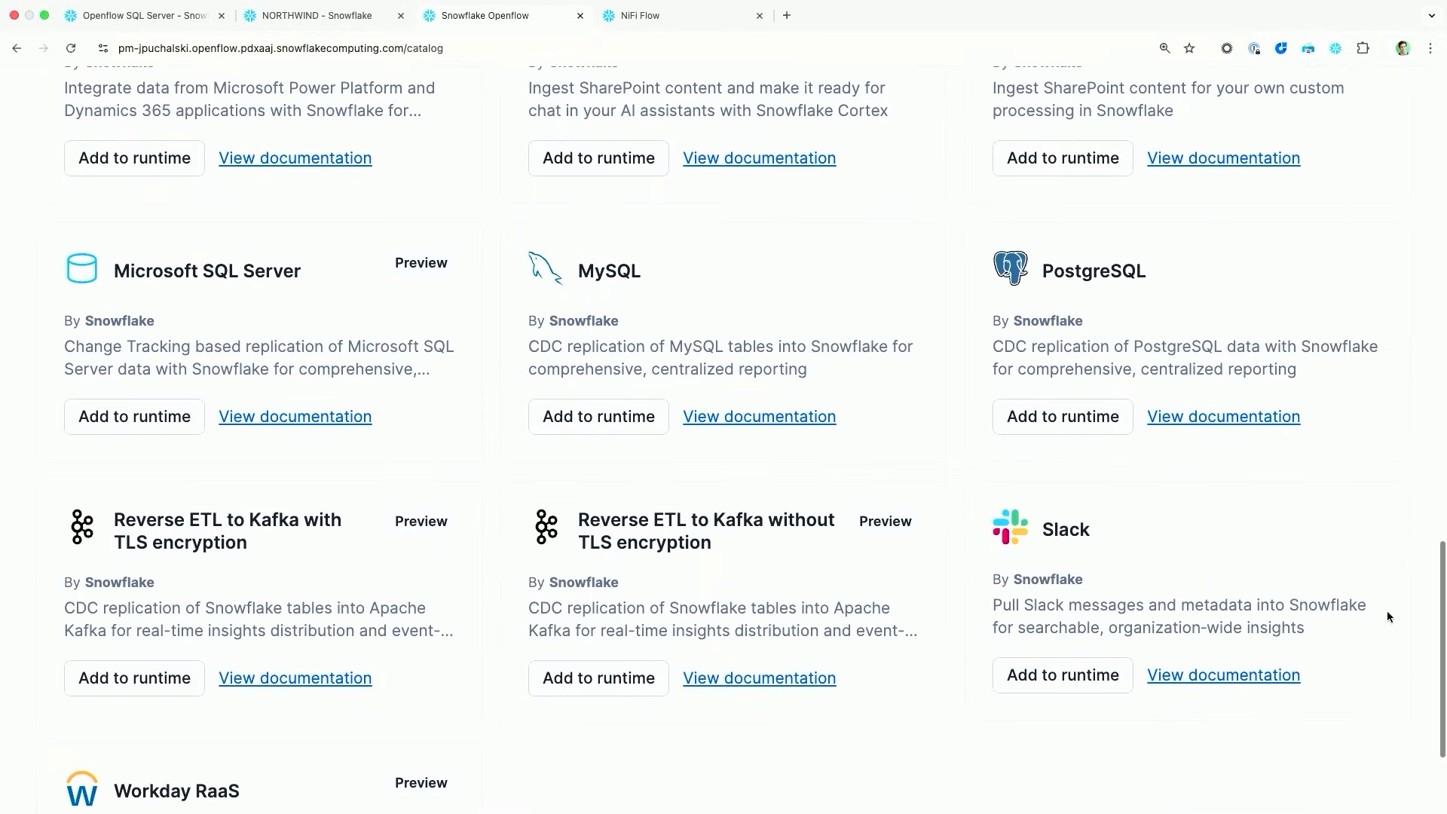
scroll(1389, 616, "down", 1)
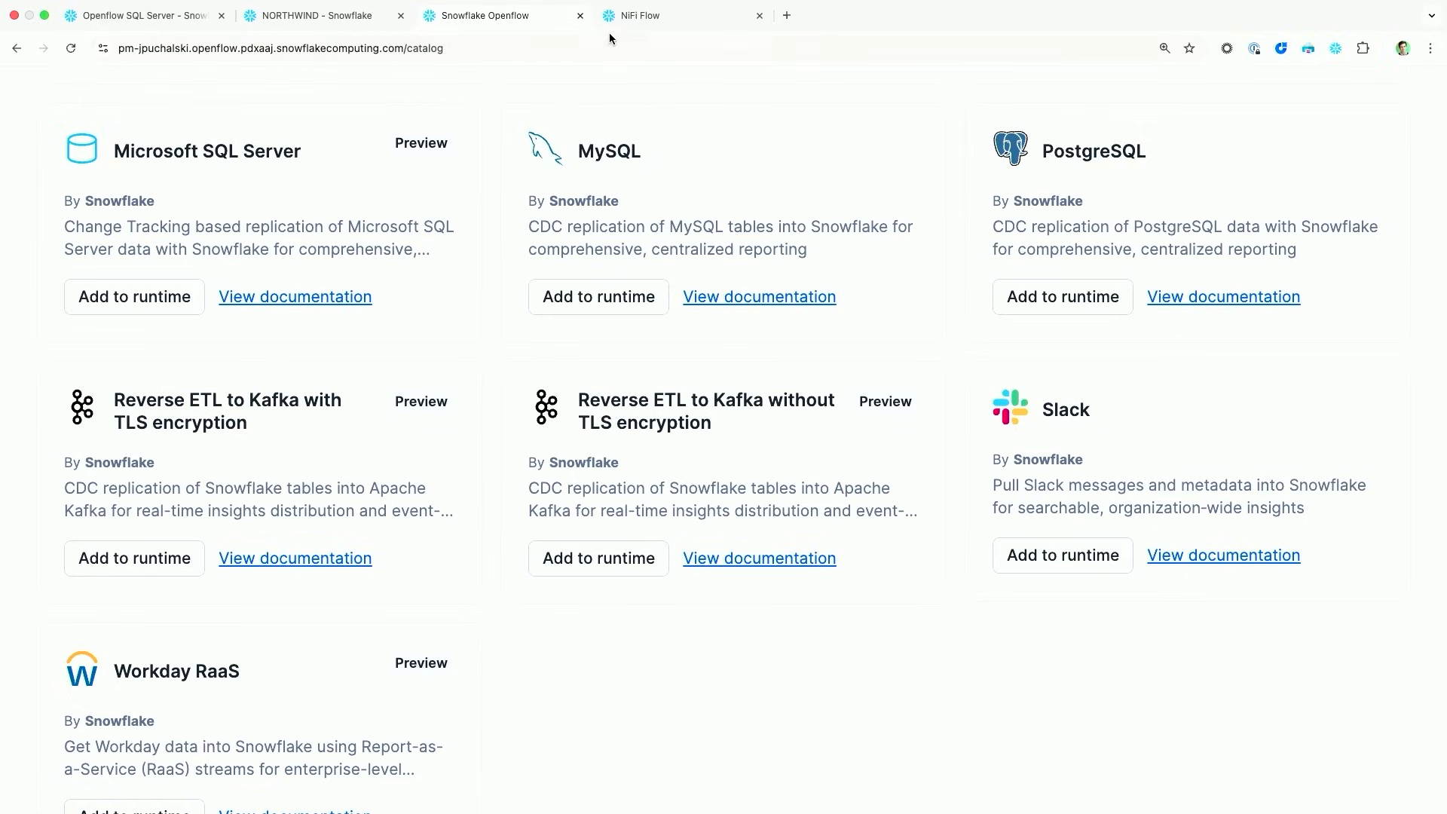
Step: Switch to the NiFi Flow canvas and open the Incremental Load group inside sqlserver-connector
left_click(645, 27)
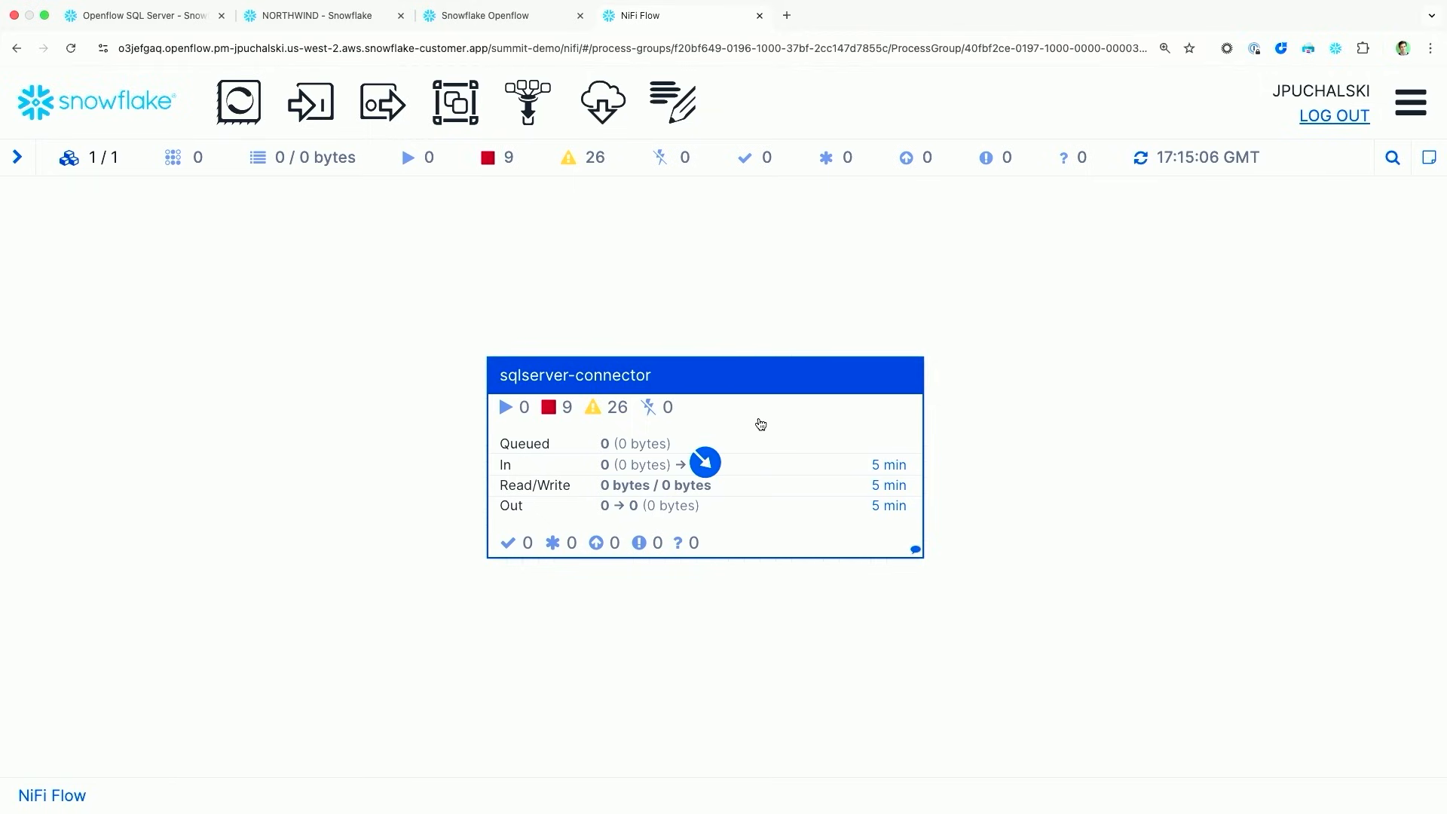
double_click(760, 424)
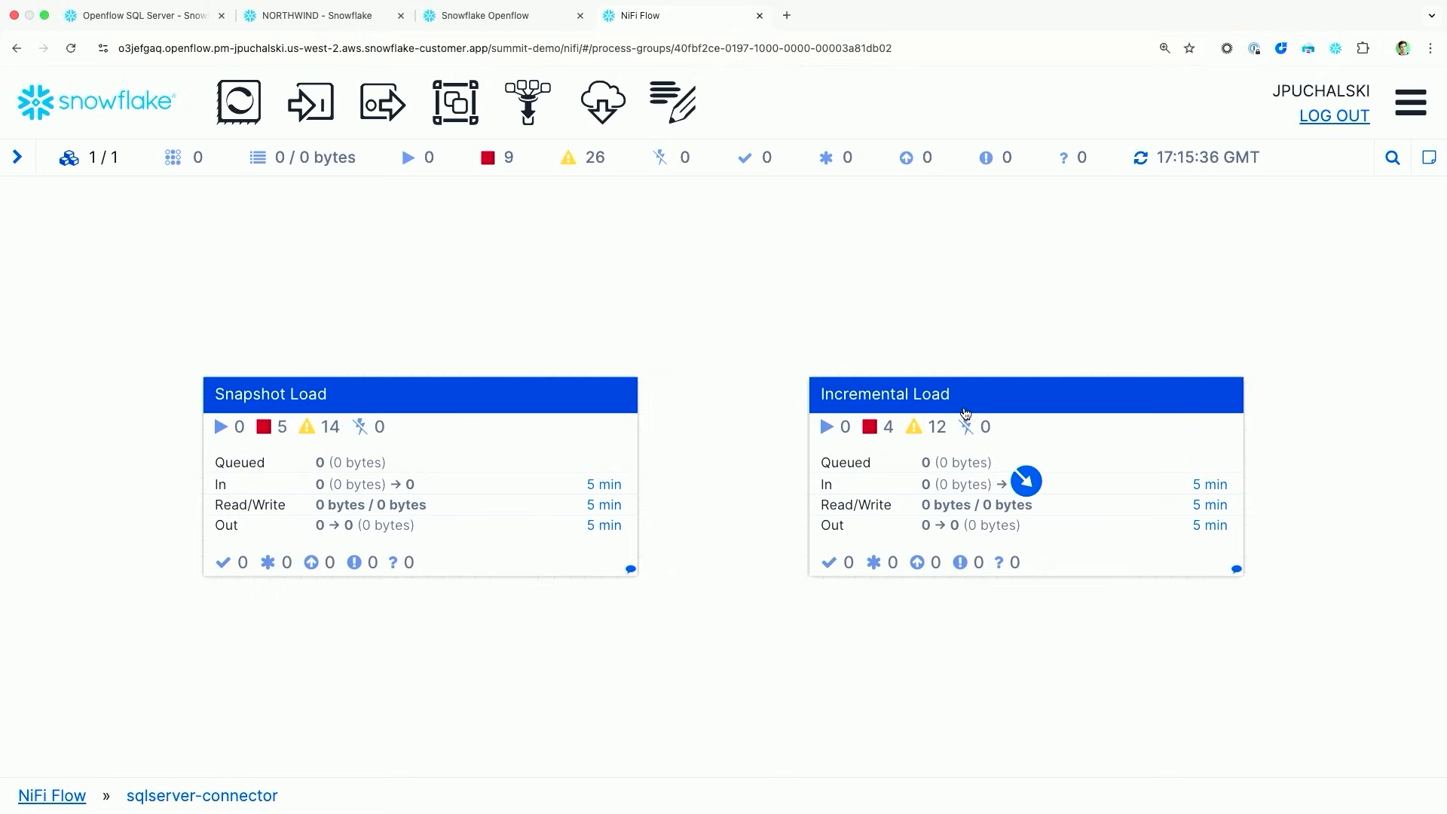
double_click(1053, 410)
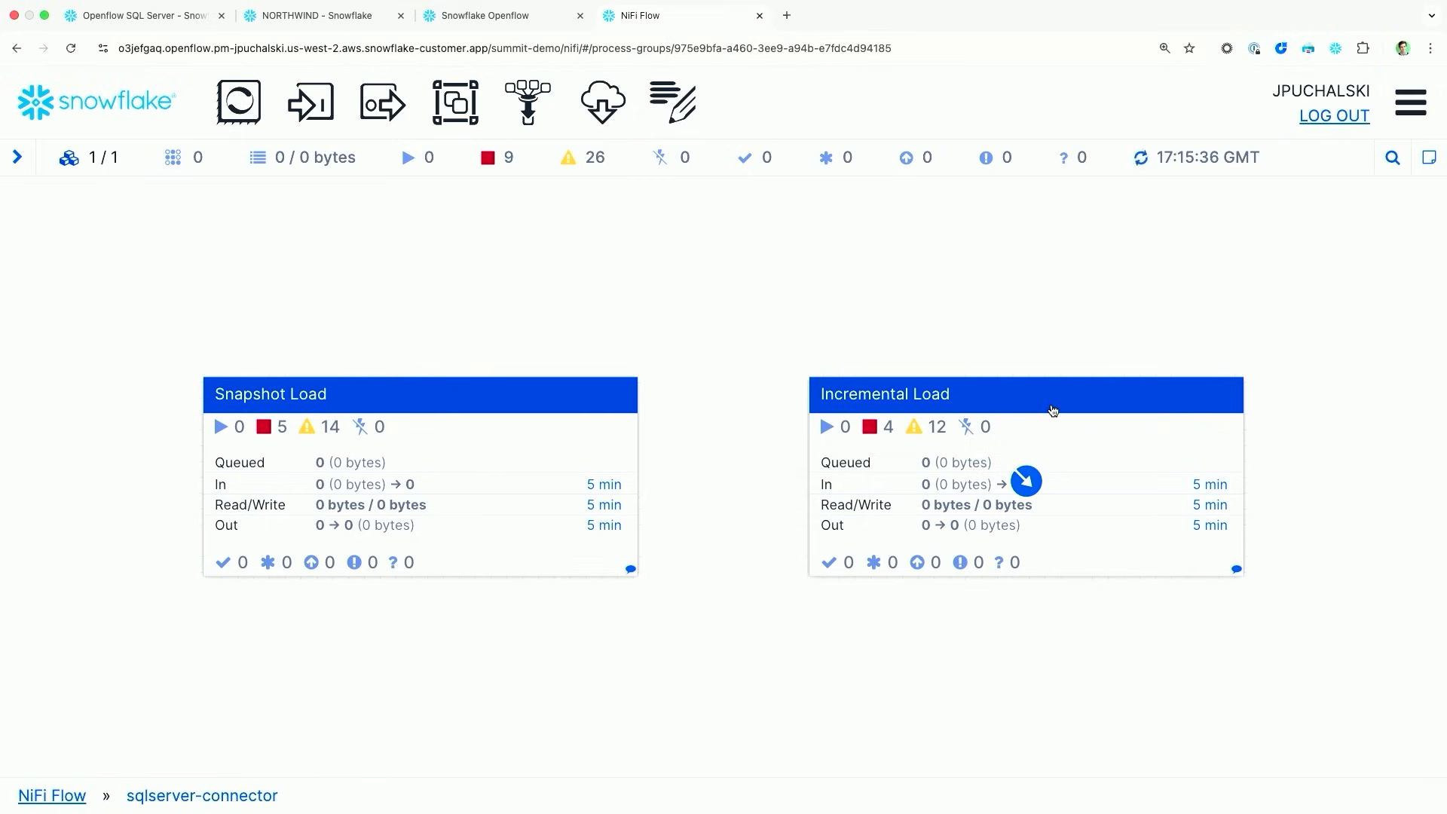
Step: Examine the Incremental Load processor chain from Read SQLServer Change Tracking down to Drop Journal Stream
scroll(495, 583, "up", 5)
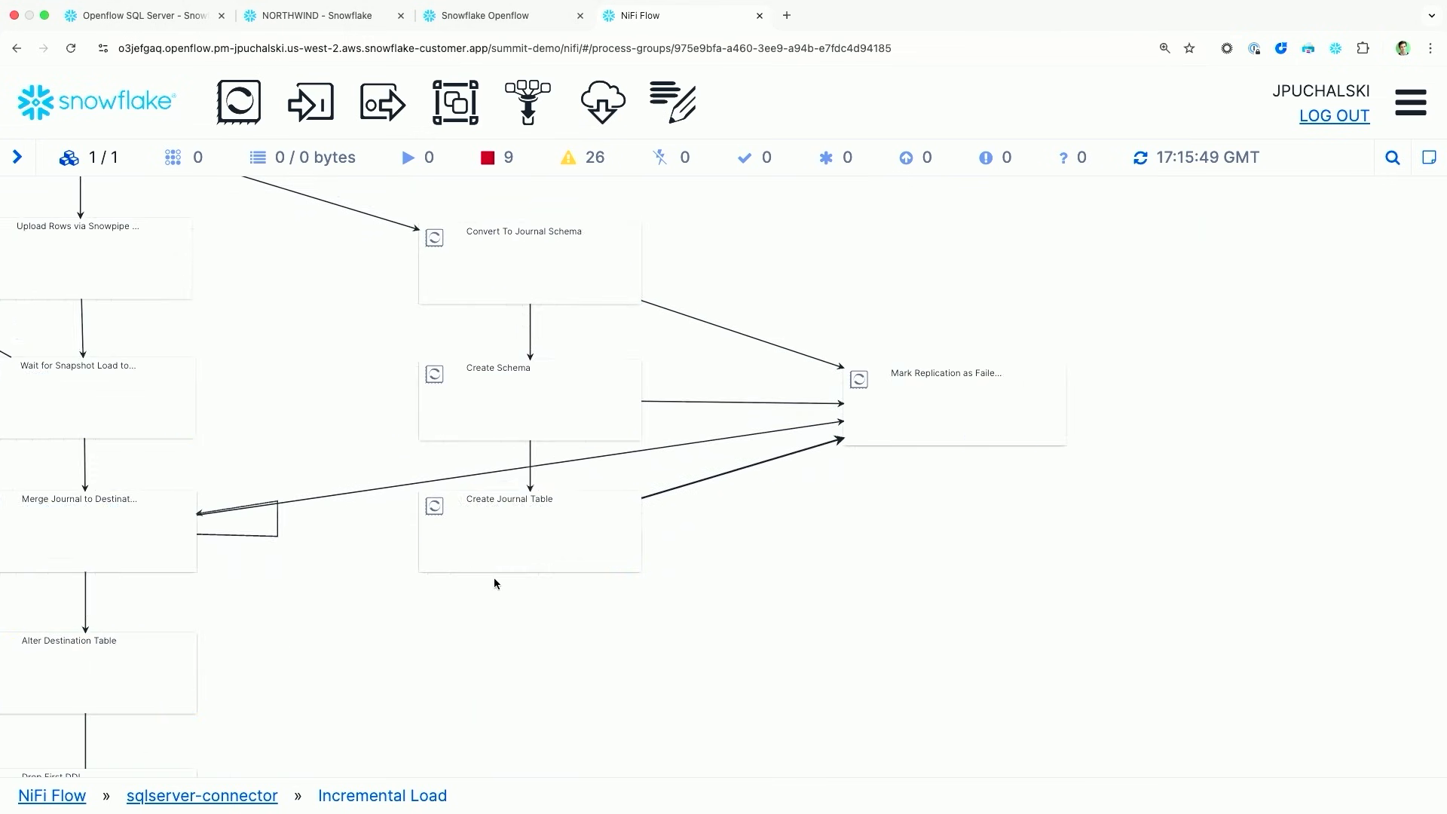
left_click_drag(277, 315, 883, 775)
left_click_drag(961, 460, 965, 513)
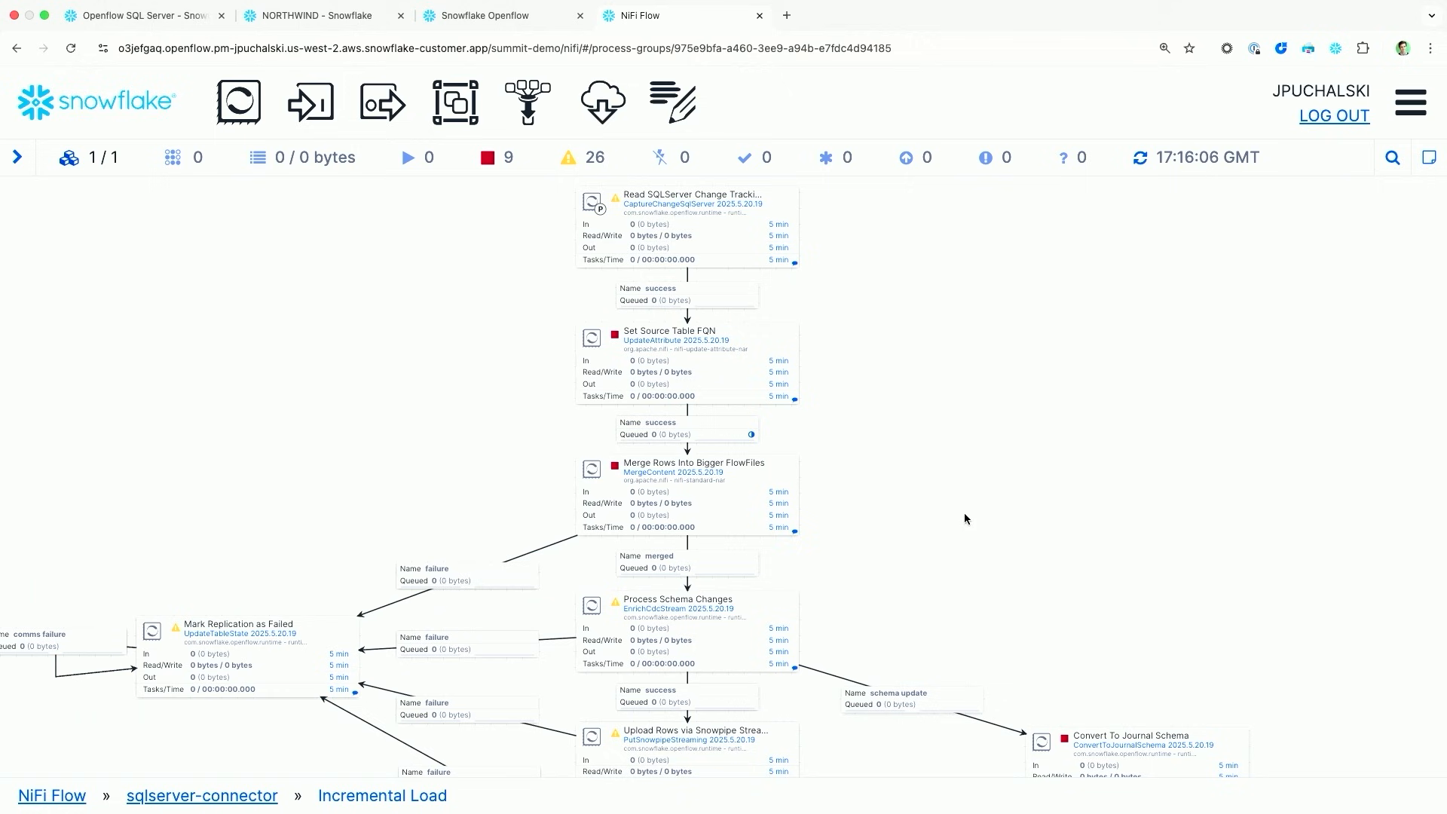
left_click_drag(909, 550, 913, 258)
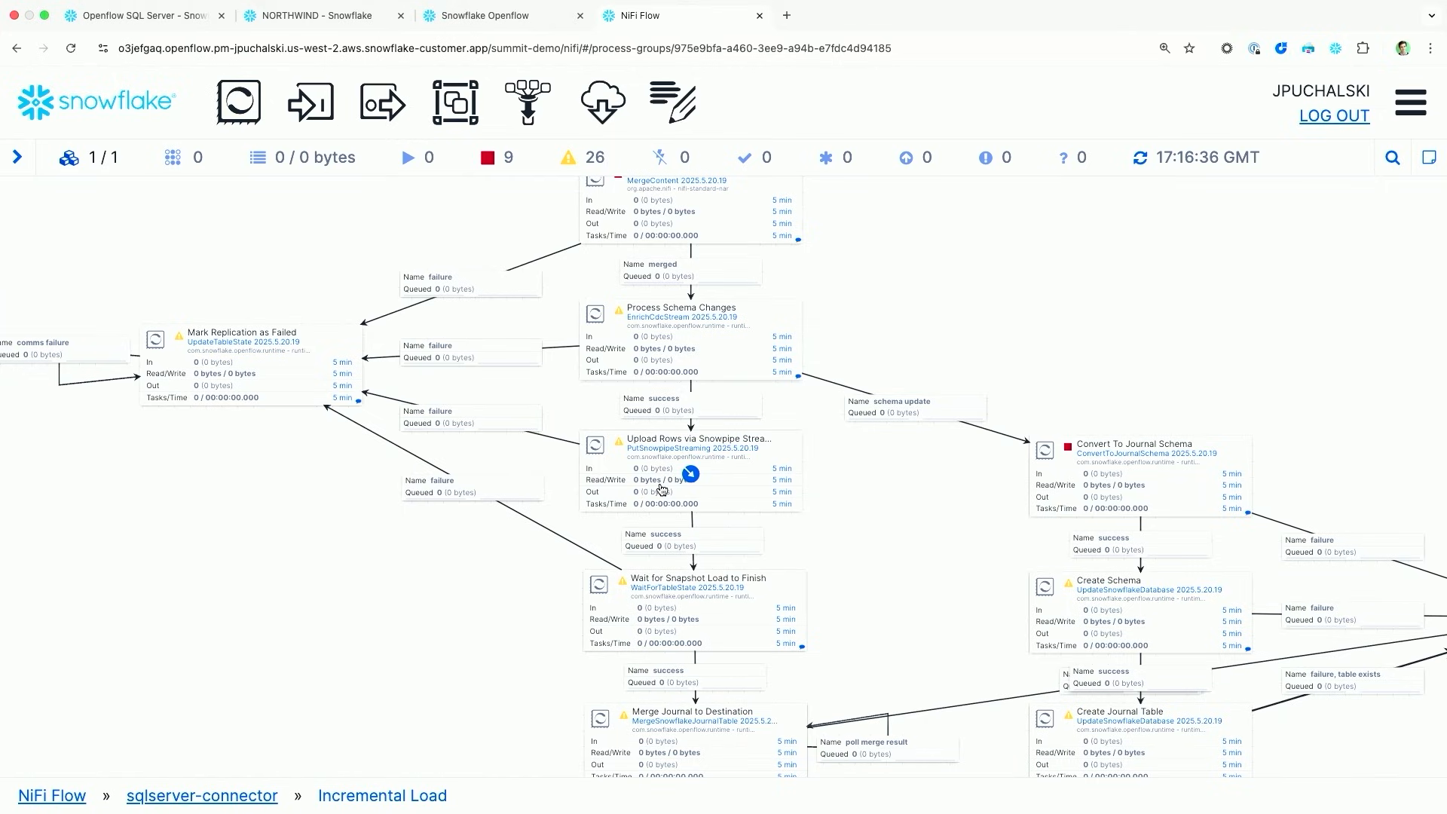
left_click_drag(850, 591, 864, 342)
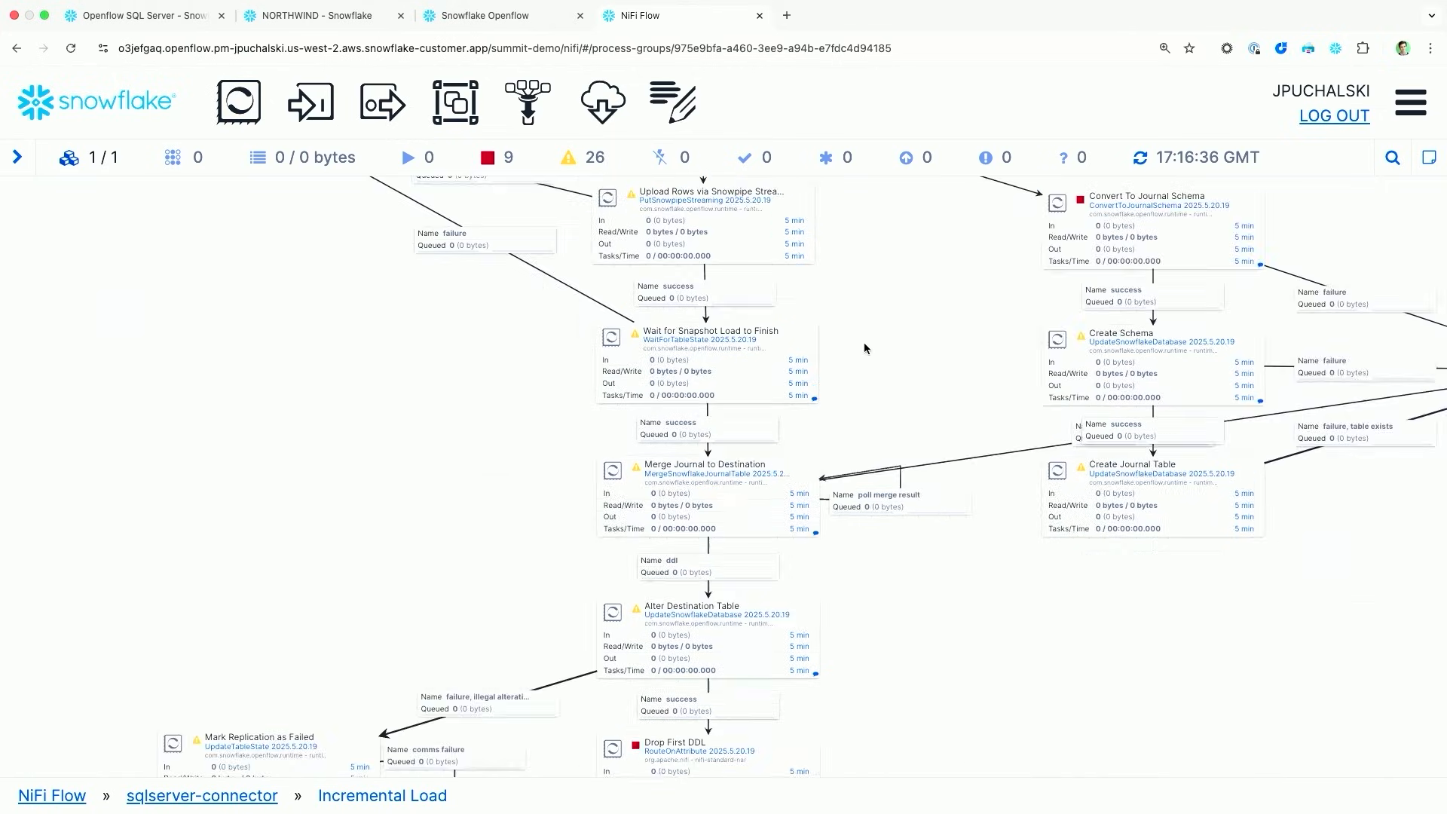
left_click_drag(886, 609, 903, 317)
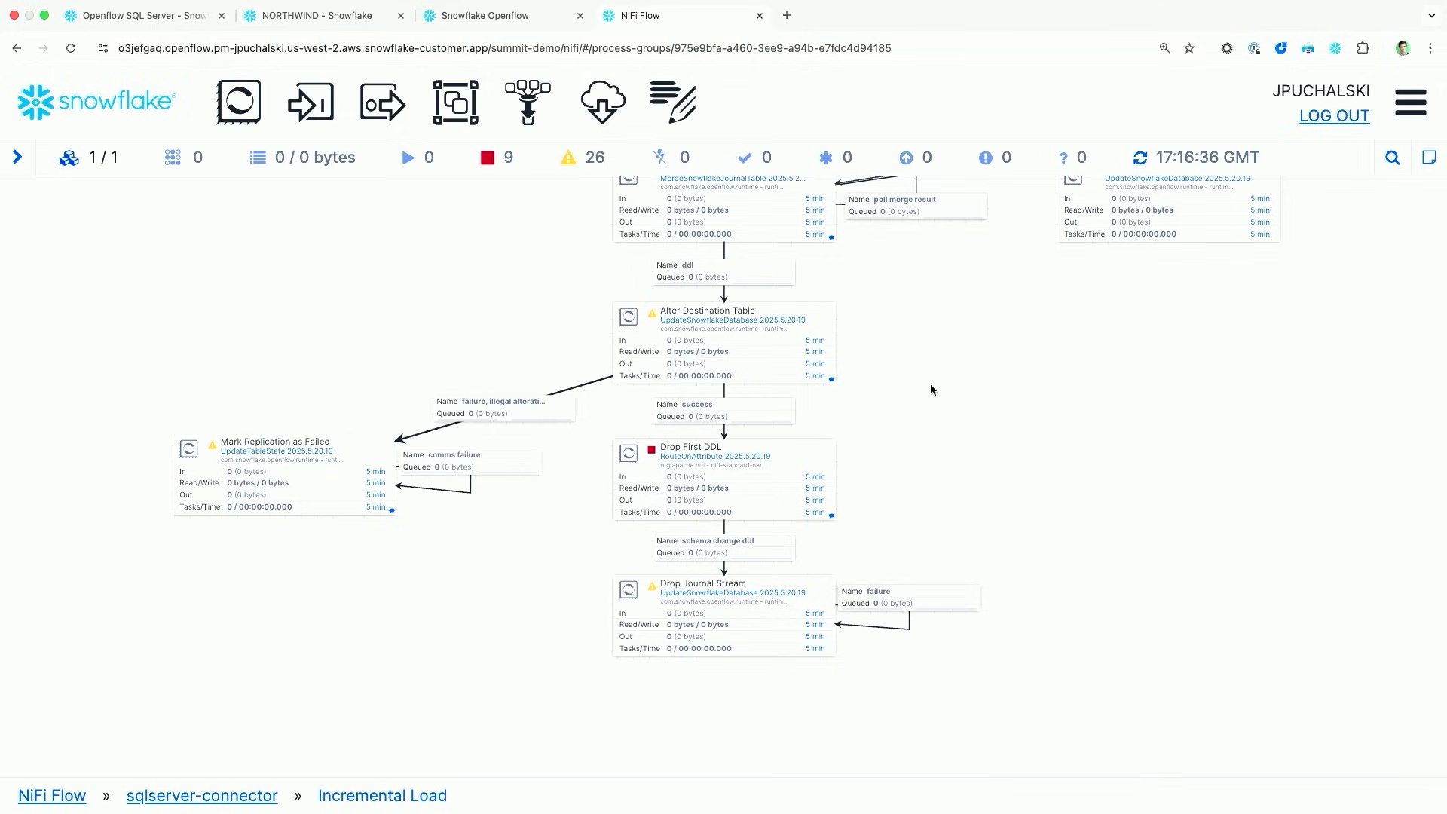
Step: View the list of processor types that can be added to the Incremental Load group, then dismiss it without adding any
left_click_drag(947, 336, 979, 406)
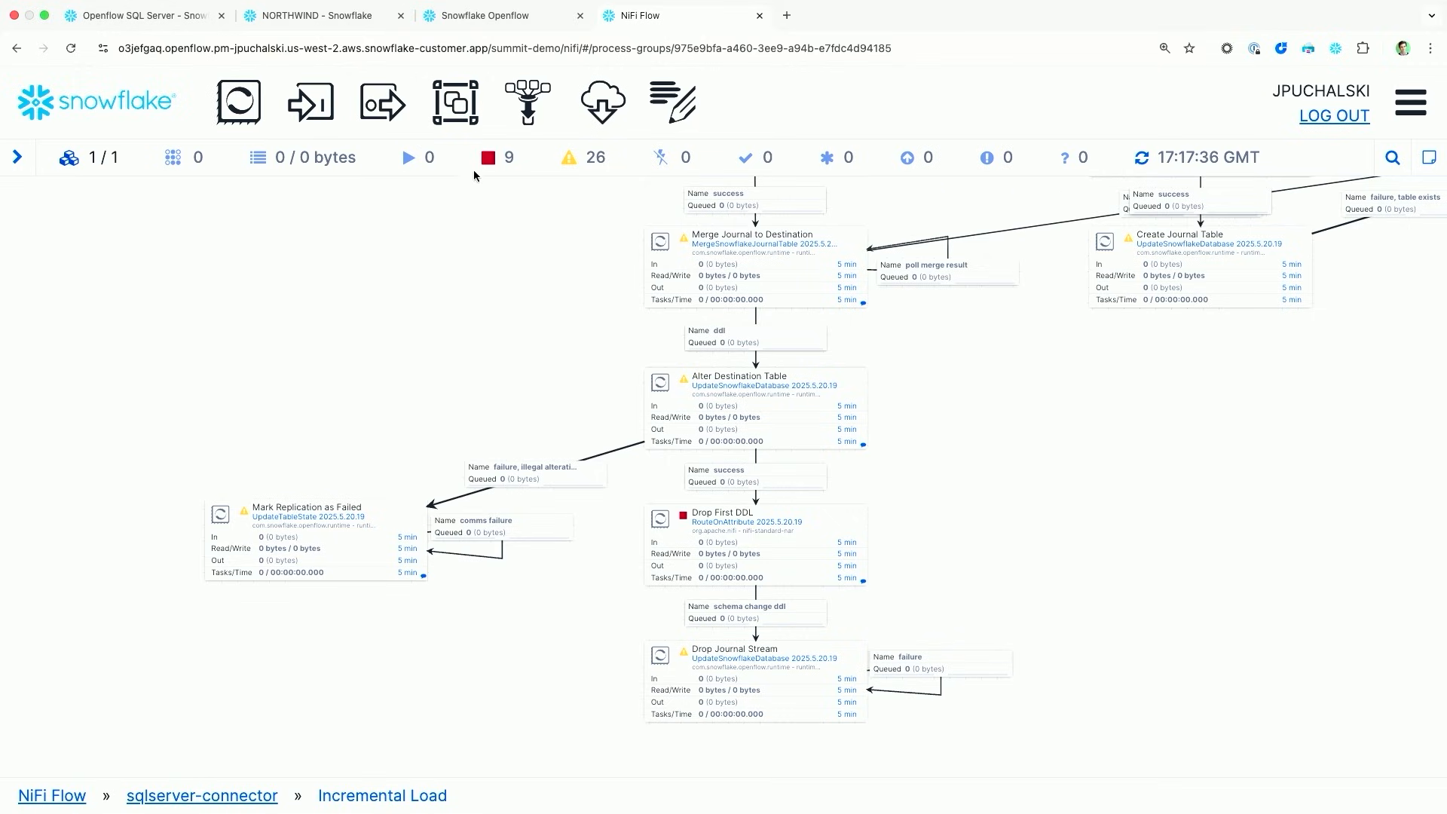
left_click_drag(247, 112, 336, 275)
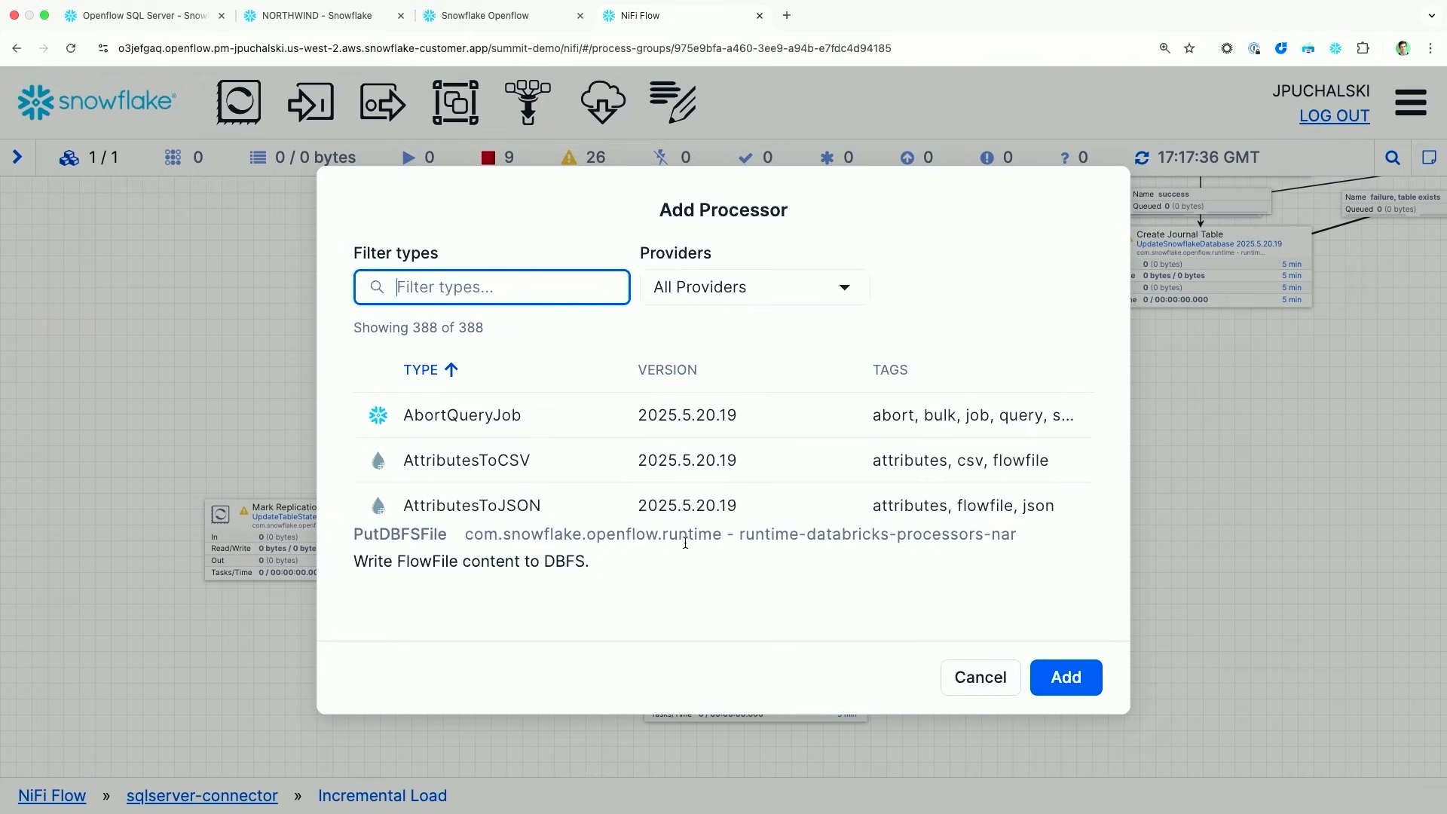
left_click(978, 676)
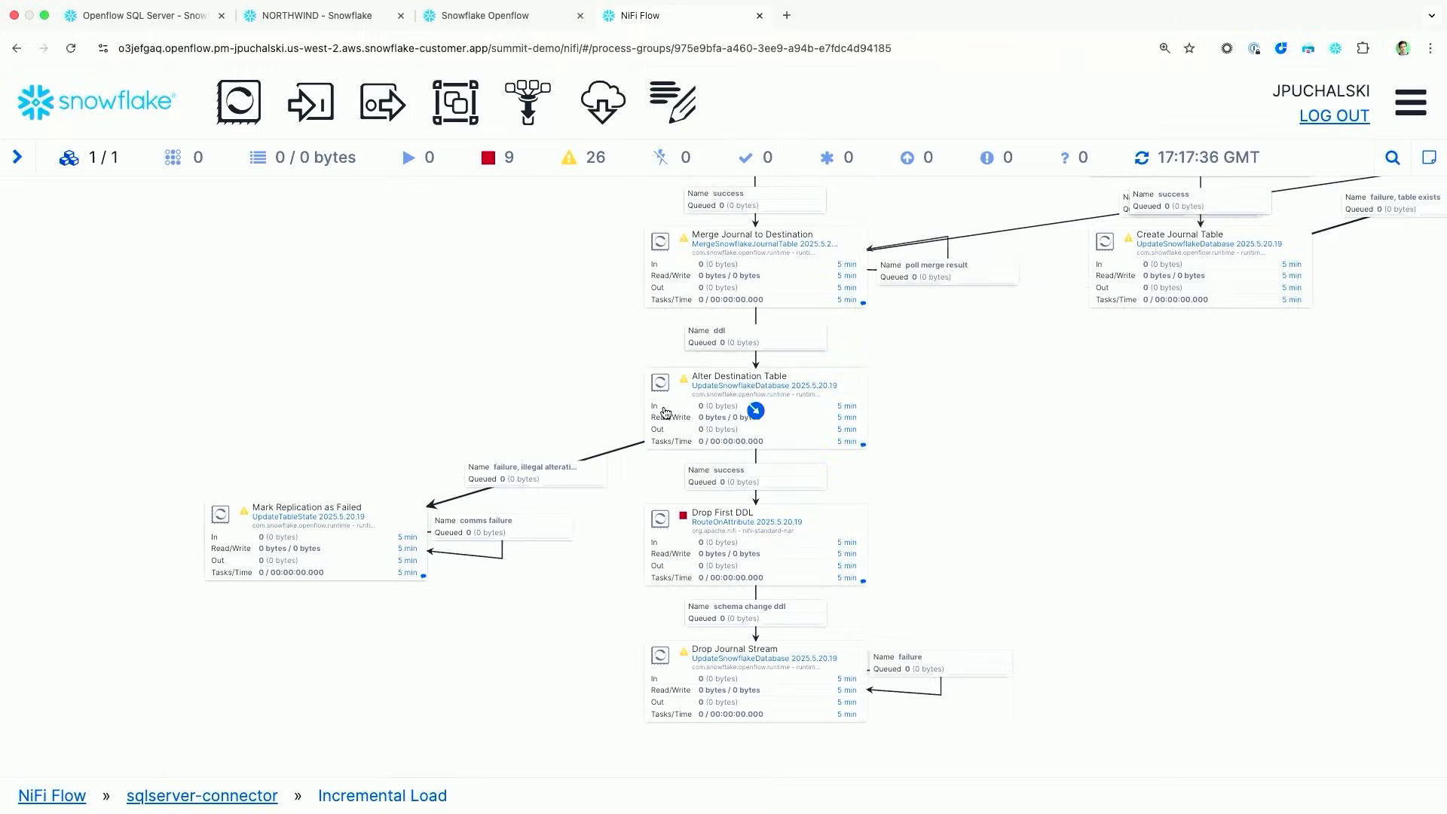
Step: Return to the root NiFi Flow canvas and open the parameters of the sqlserver-connector group
key("Escape")
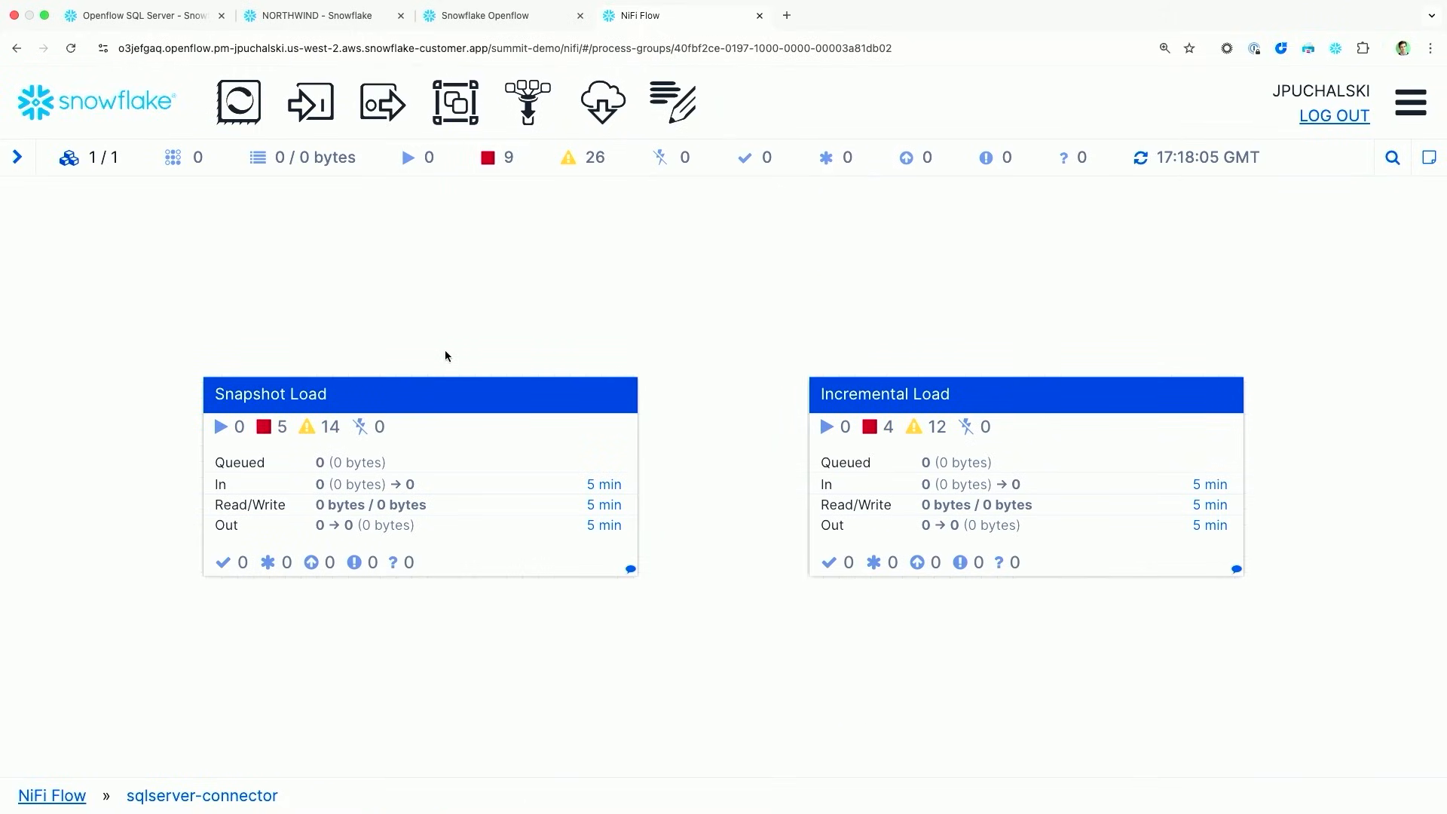
key("Escape")
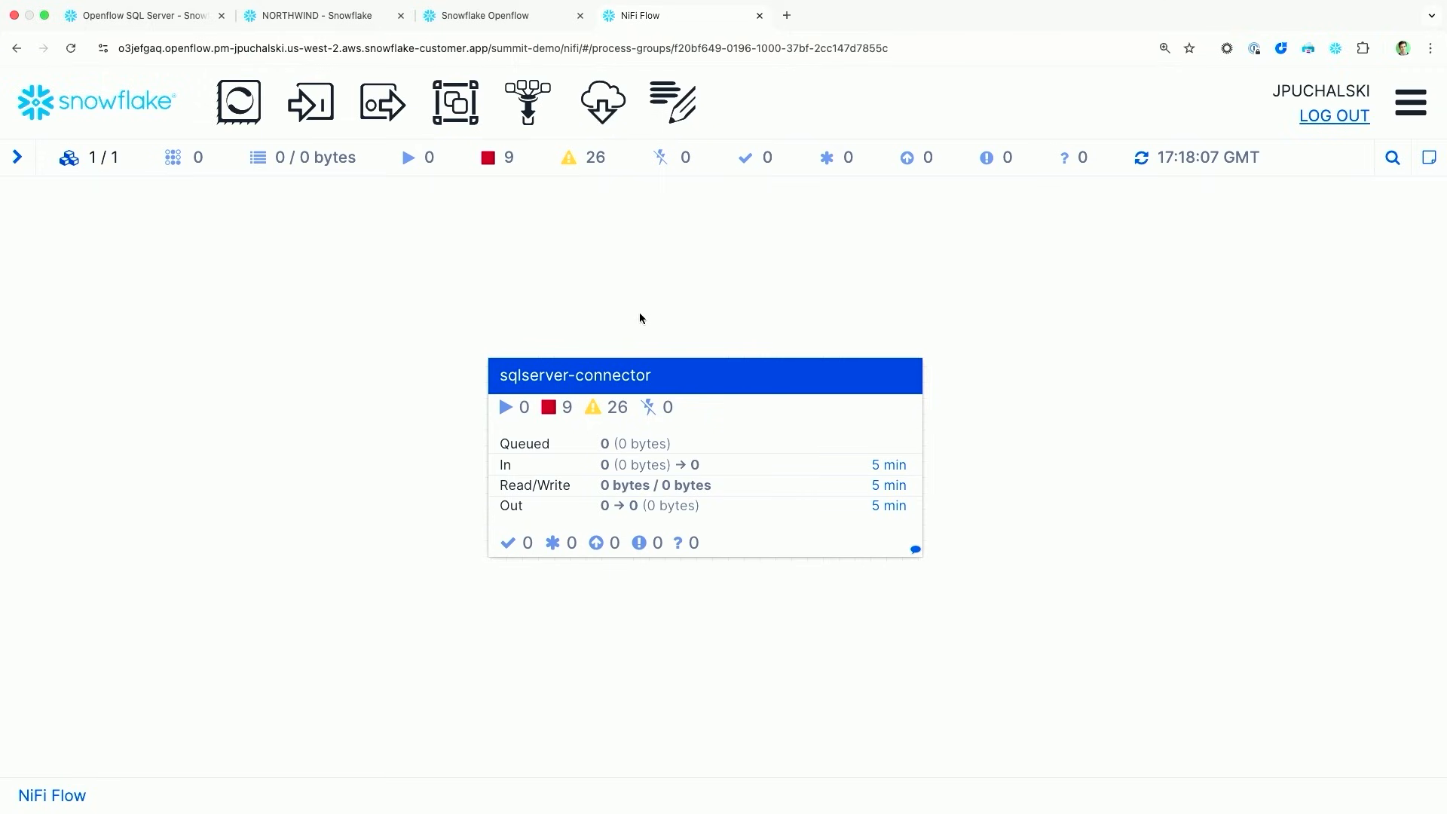
right_click(682, 383)
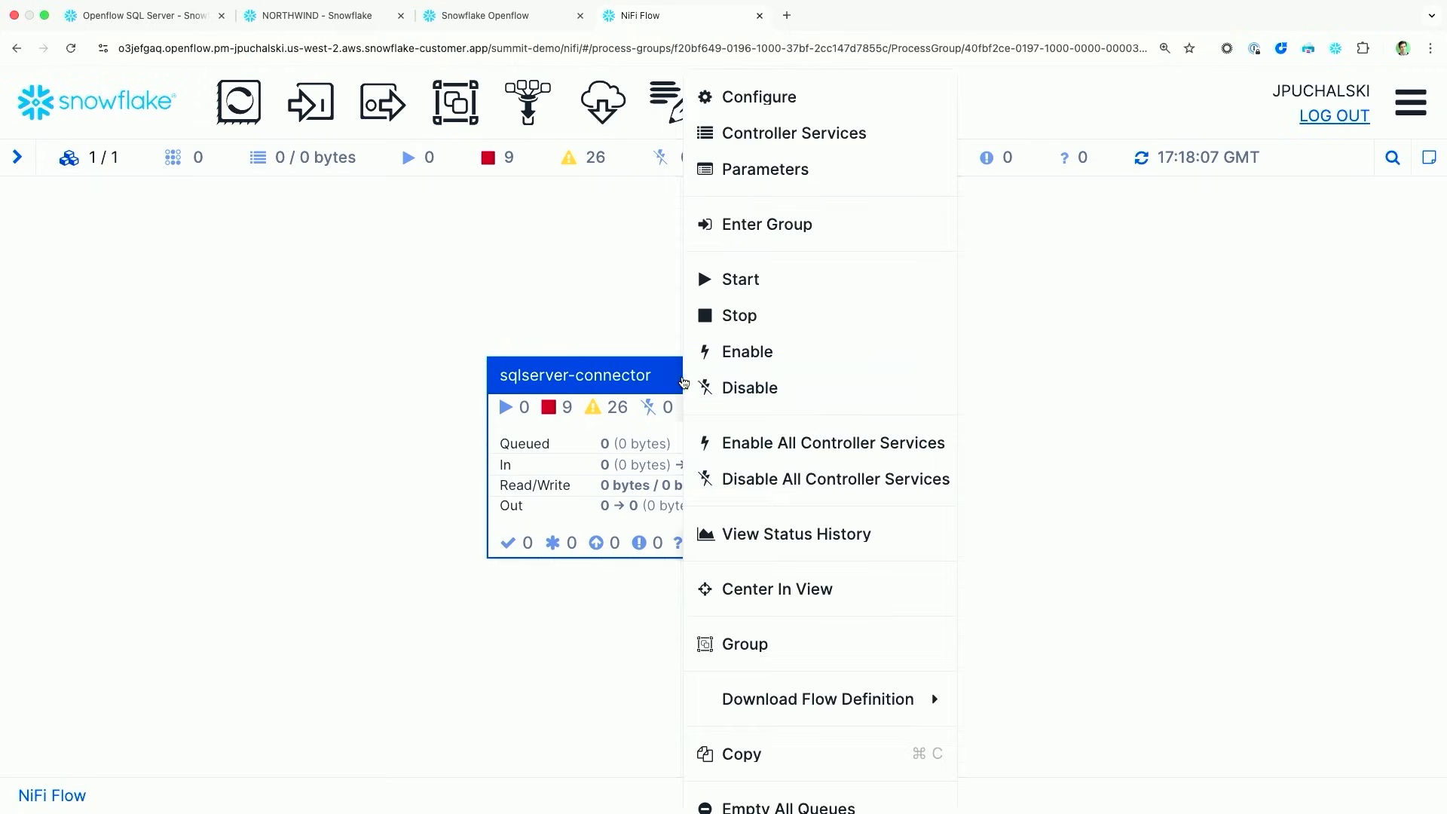
left_click(777, 177)
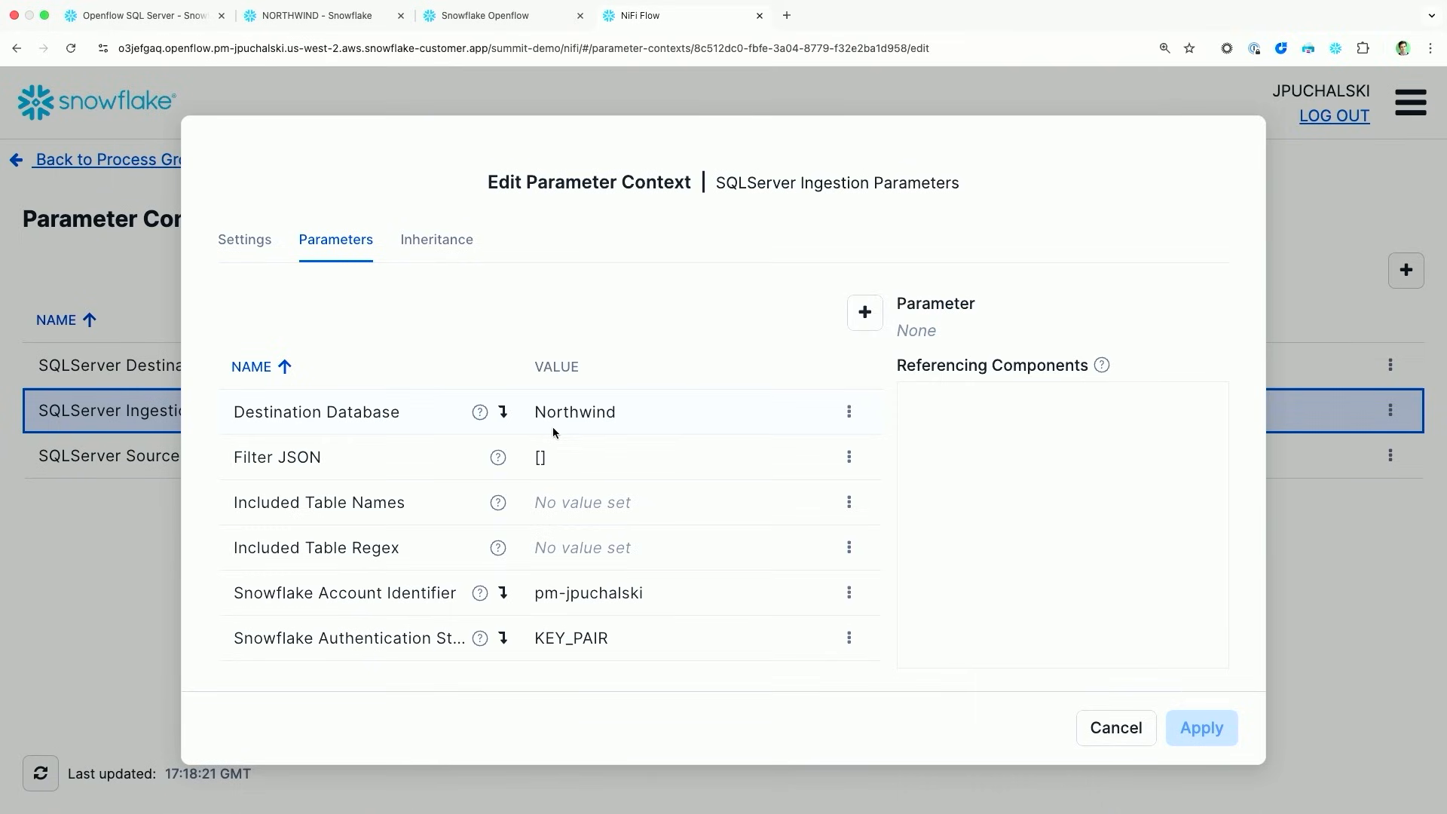
Step: Review the SQLServer Ingestion Parameters from Destination Database down to SQLServer Username
scroll(590, 497, "down", 3)
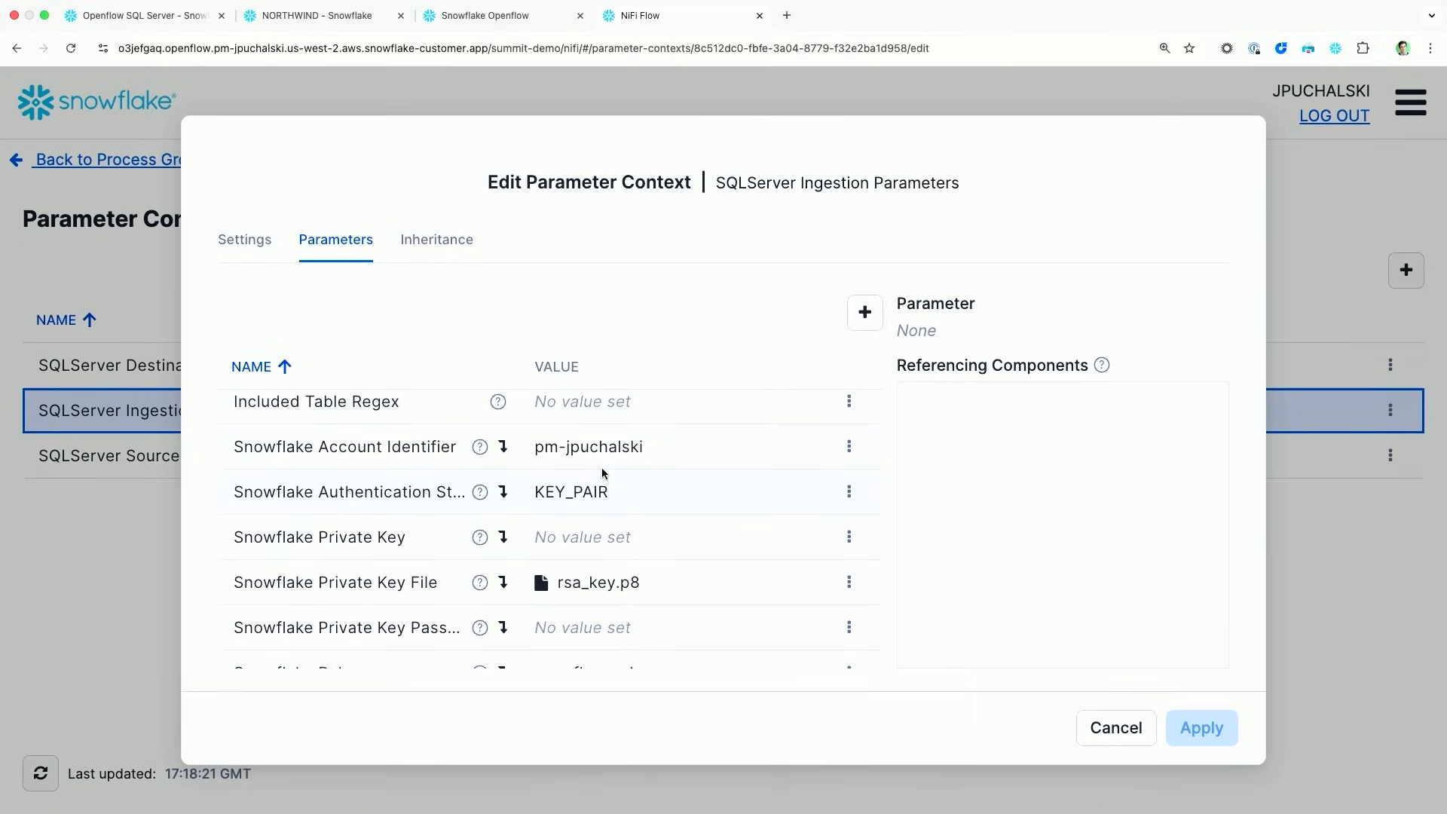
scroll(677, 585, "down", 3)
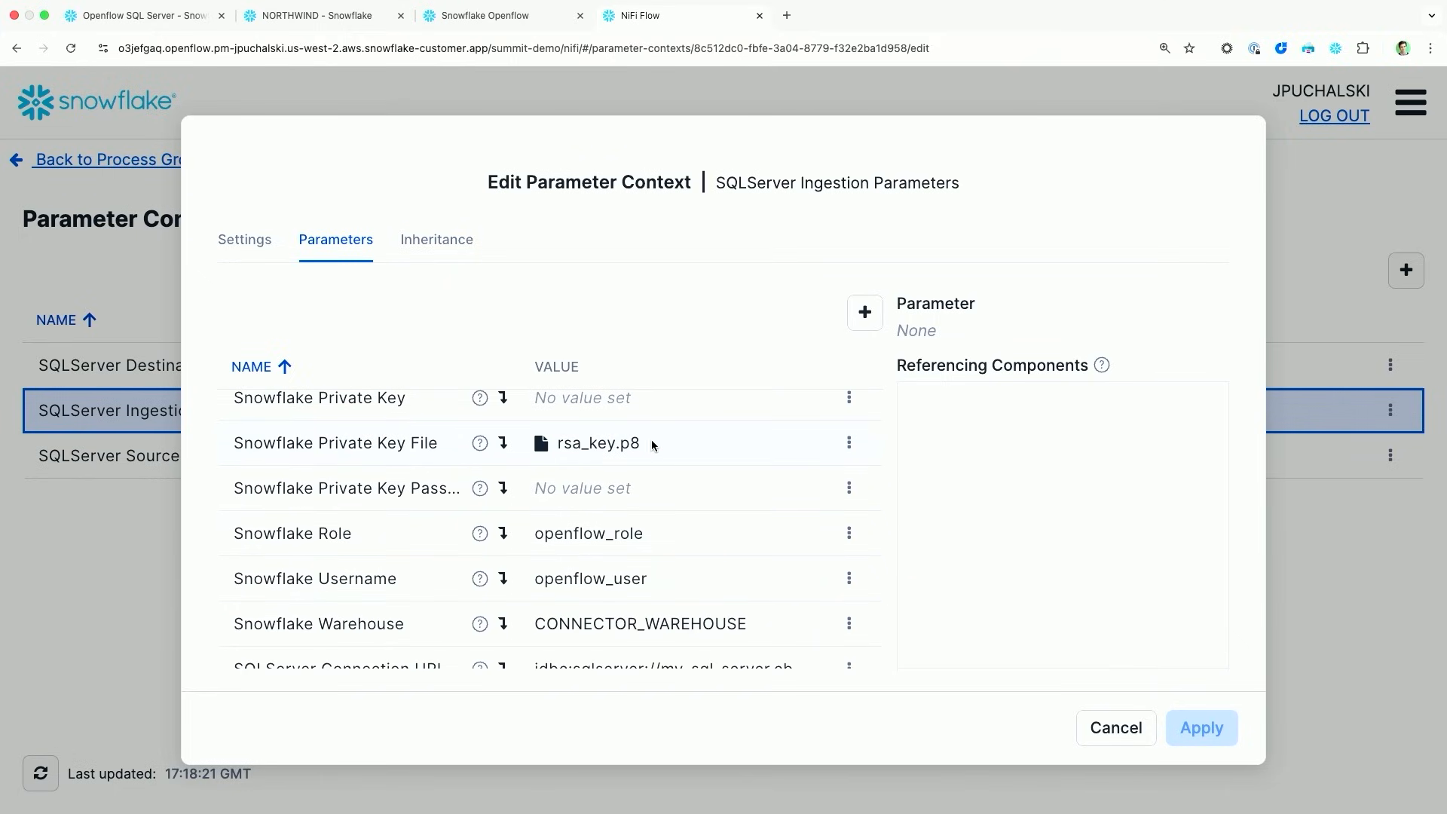
scroll(748, 528, "down", 2)
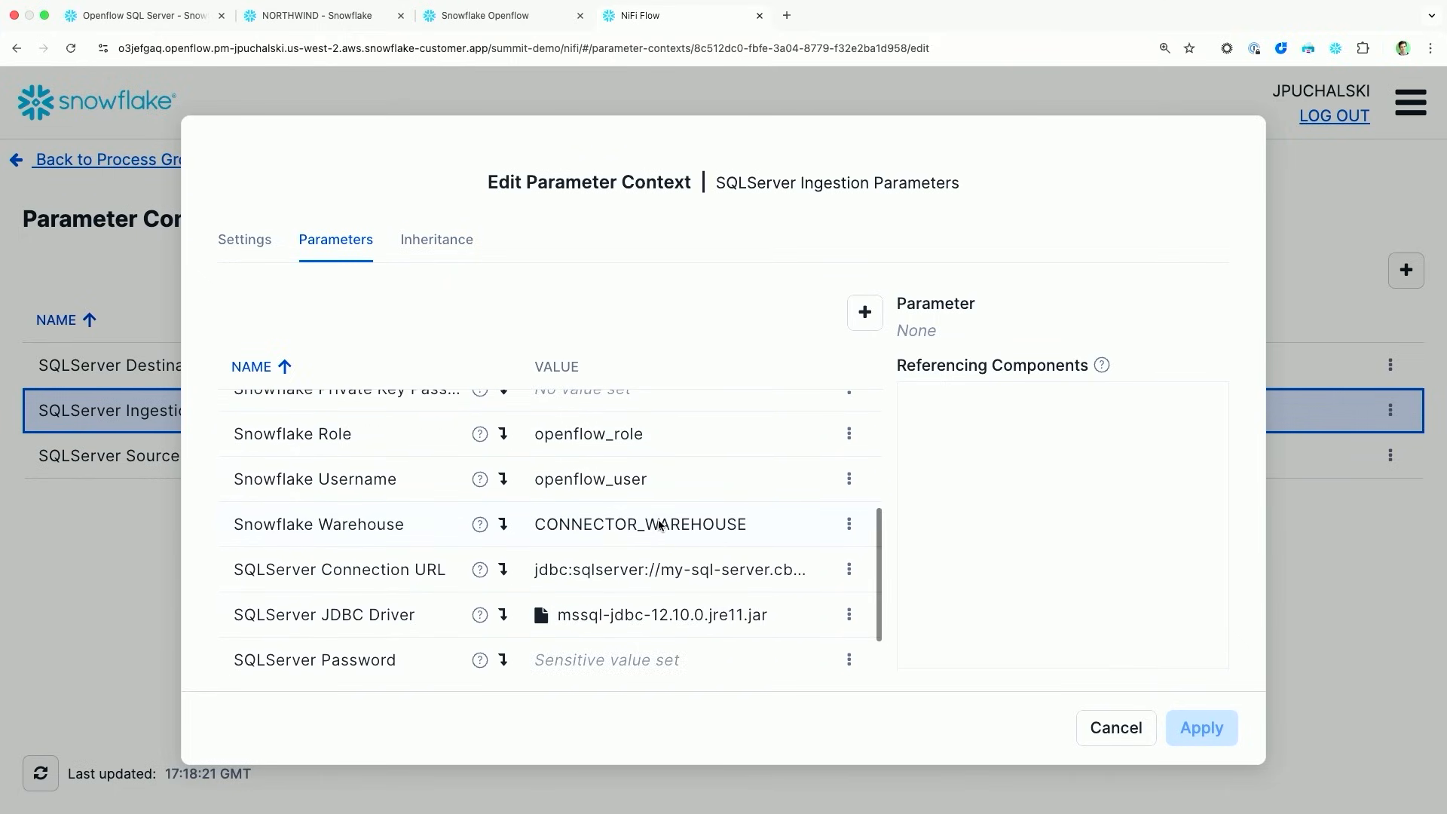
scroll(708, 527, "down", 1)
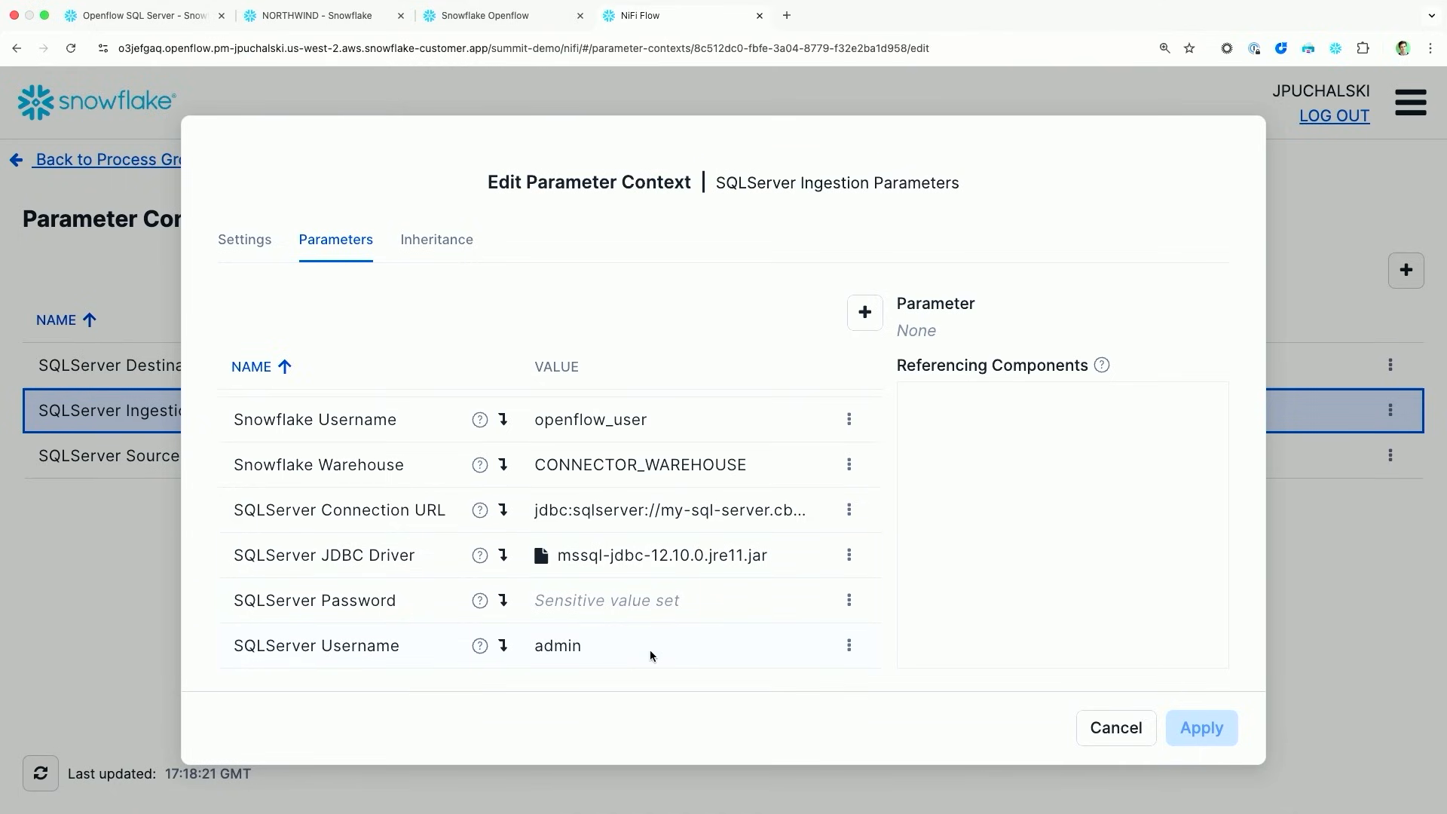
scroll(651, 652, "up", 1)
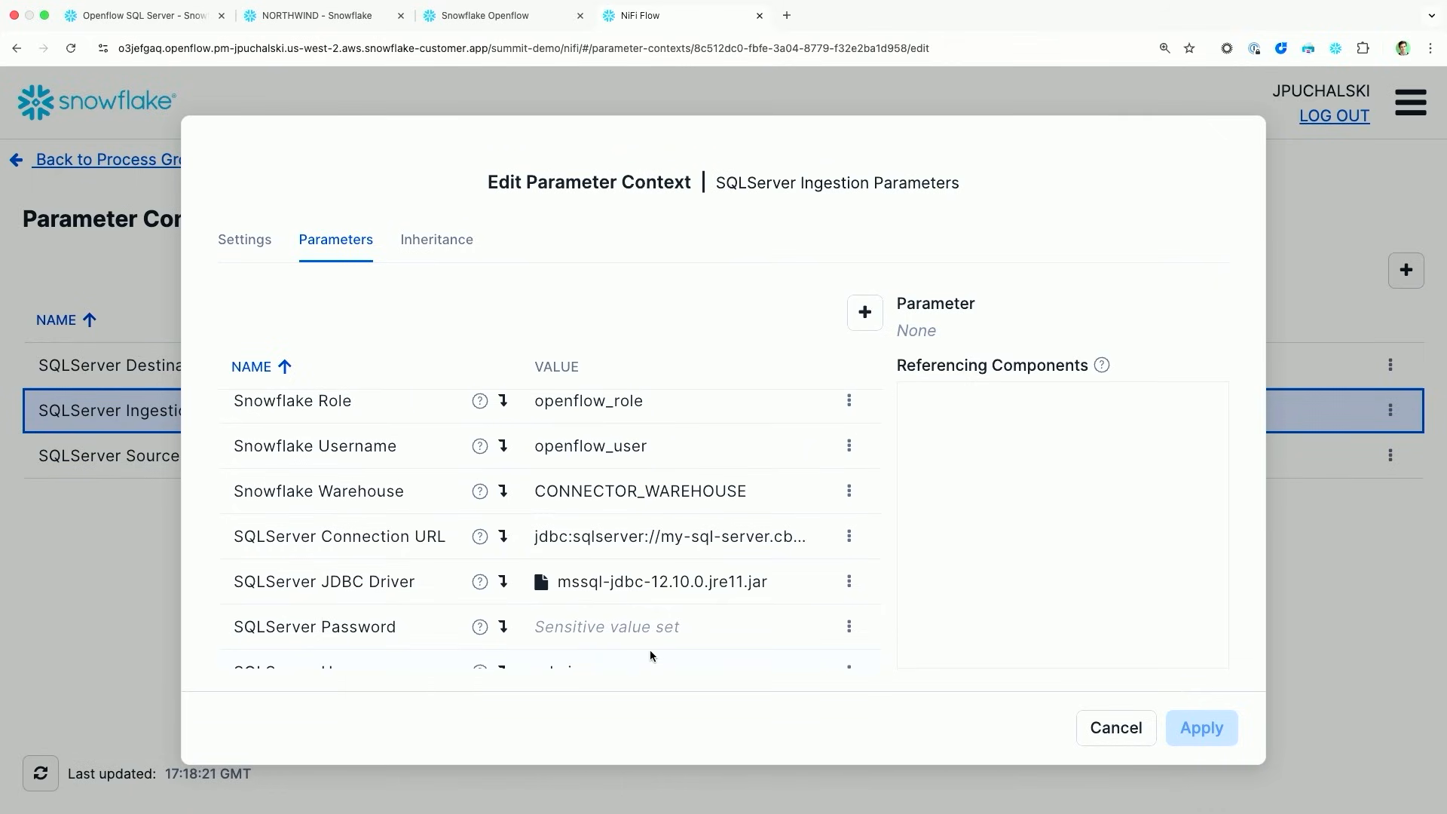
scroll(650, 649, "up", 5)
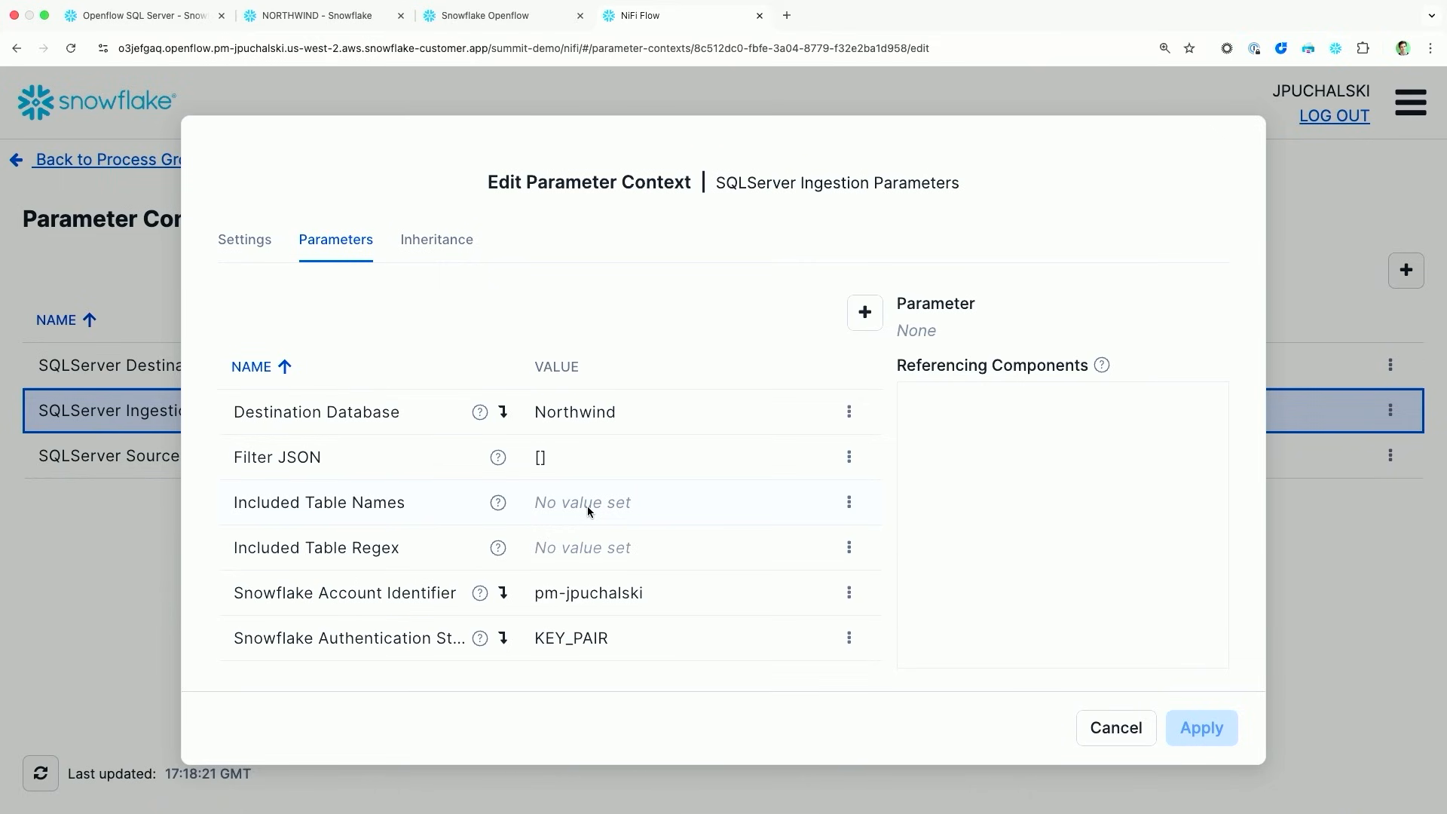
Step: Set the value of the Included Table Regex parameter to dbo.* in the SQLServer Ingestion Parameters
left_click(849, 552)
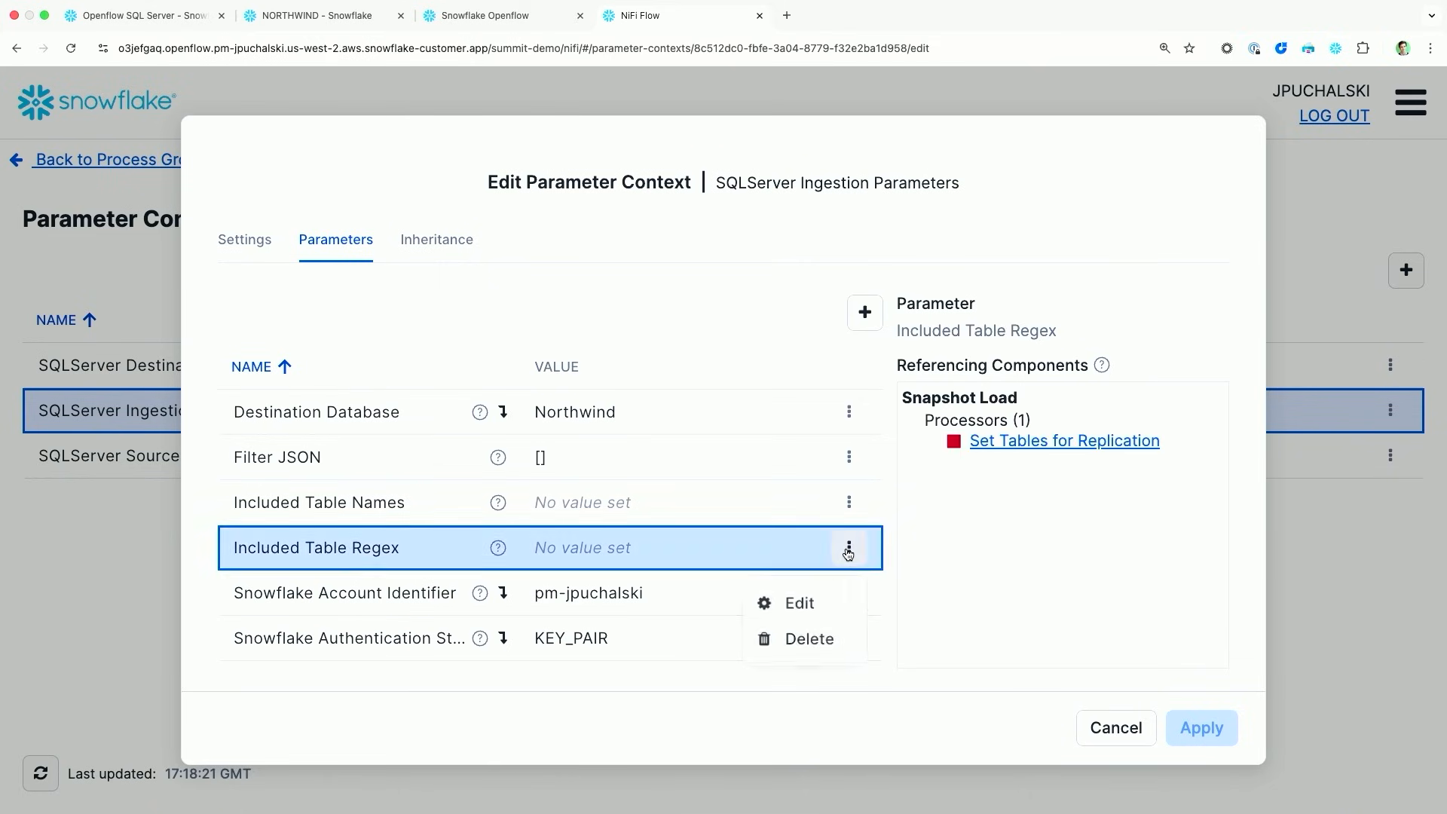
left_click(815, 600)
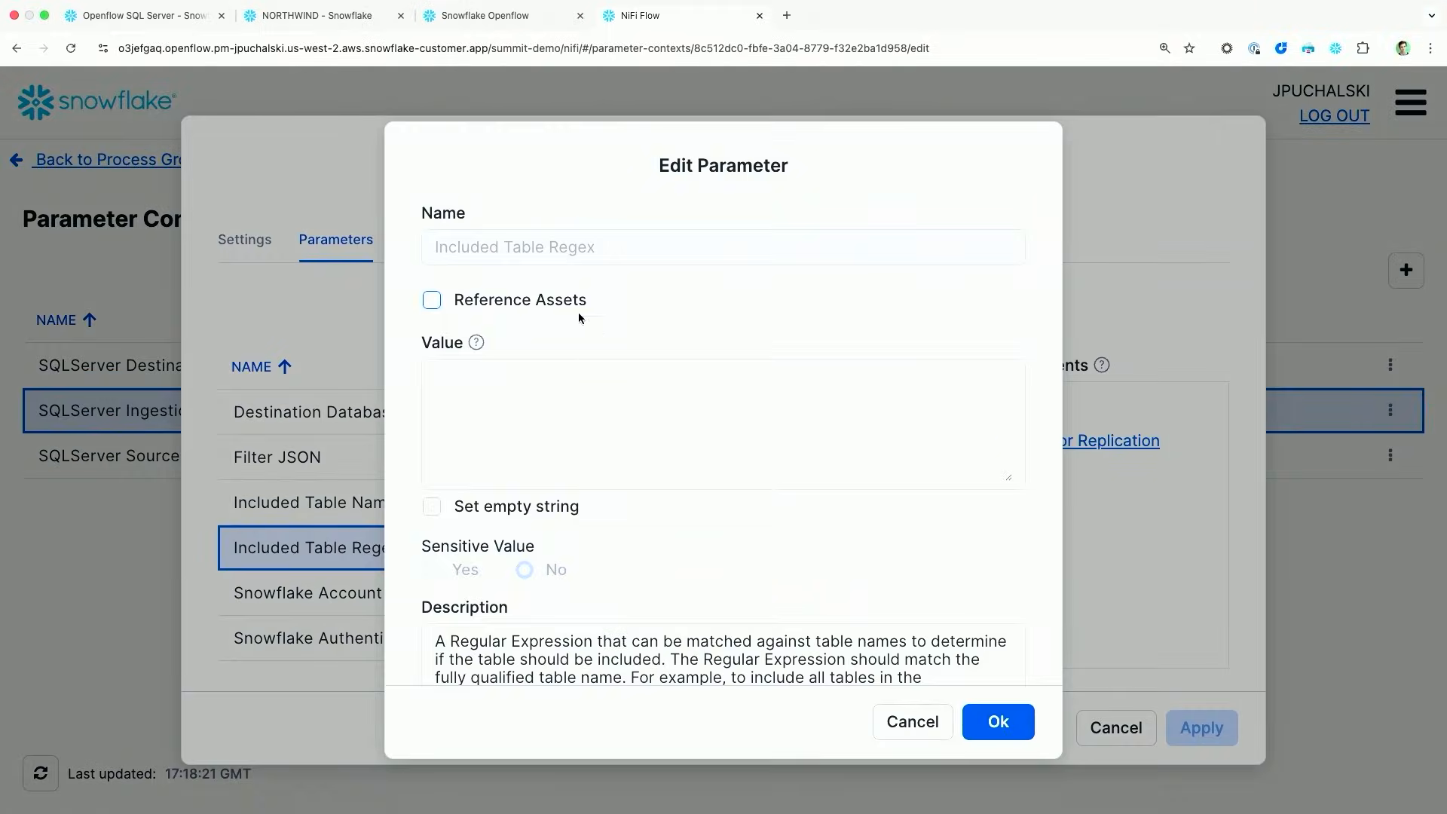
left_click(559, 380)
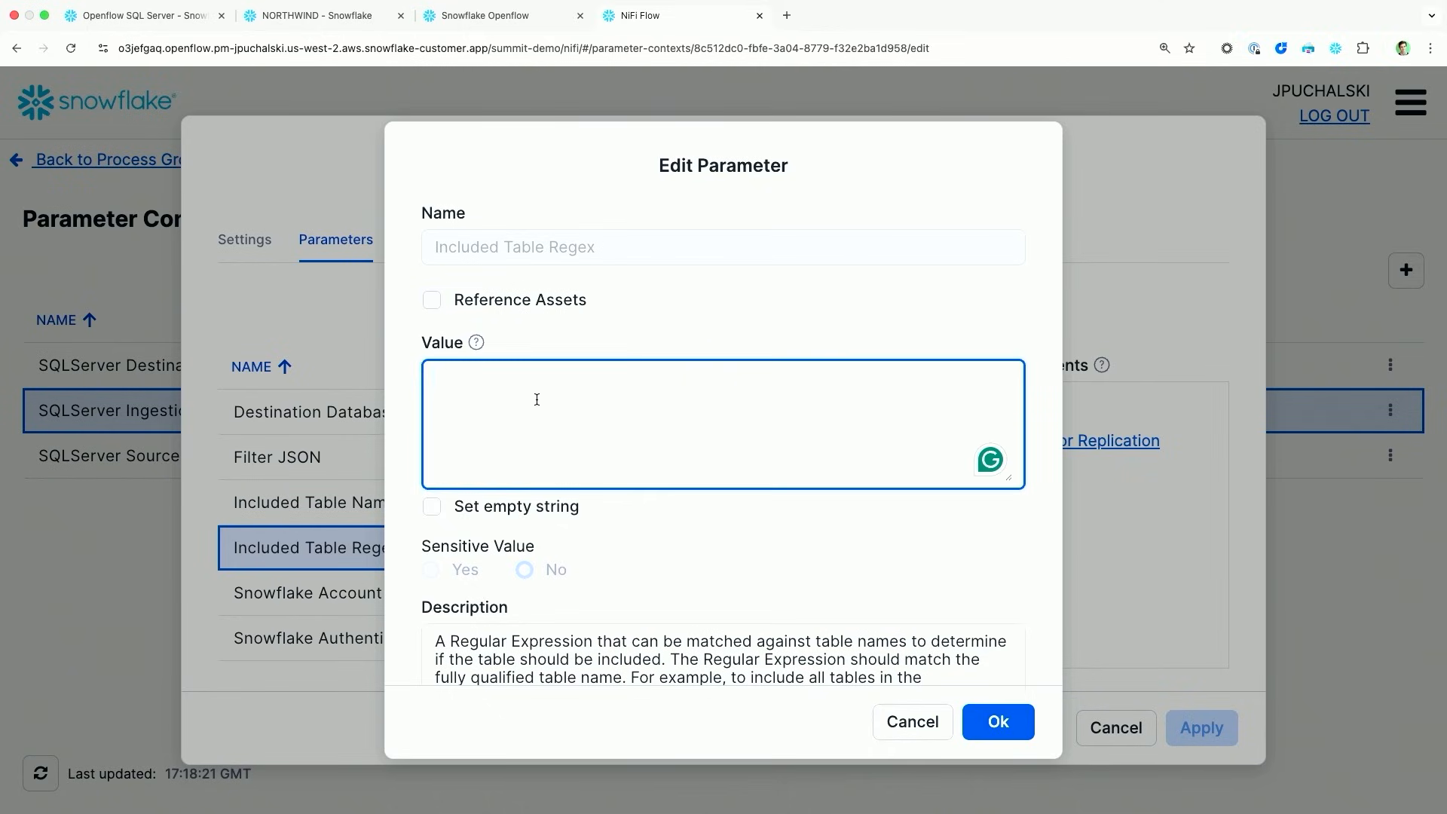
type("dbo.*")
left_click(998, 723)
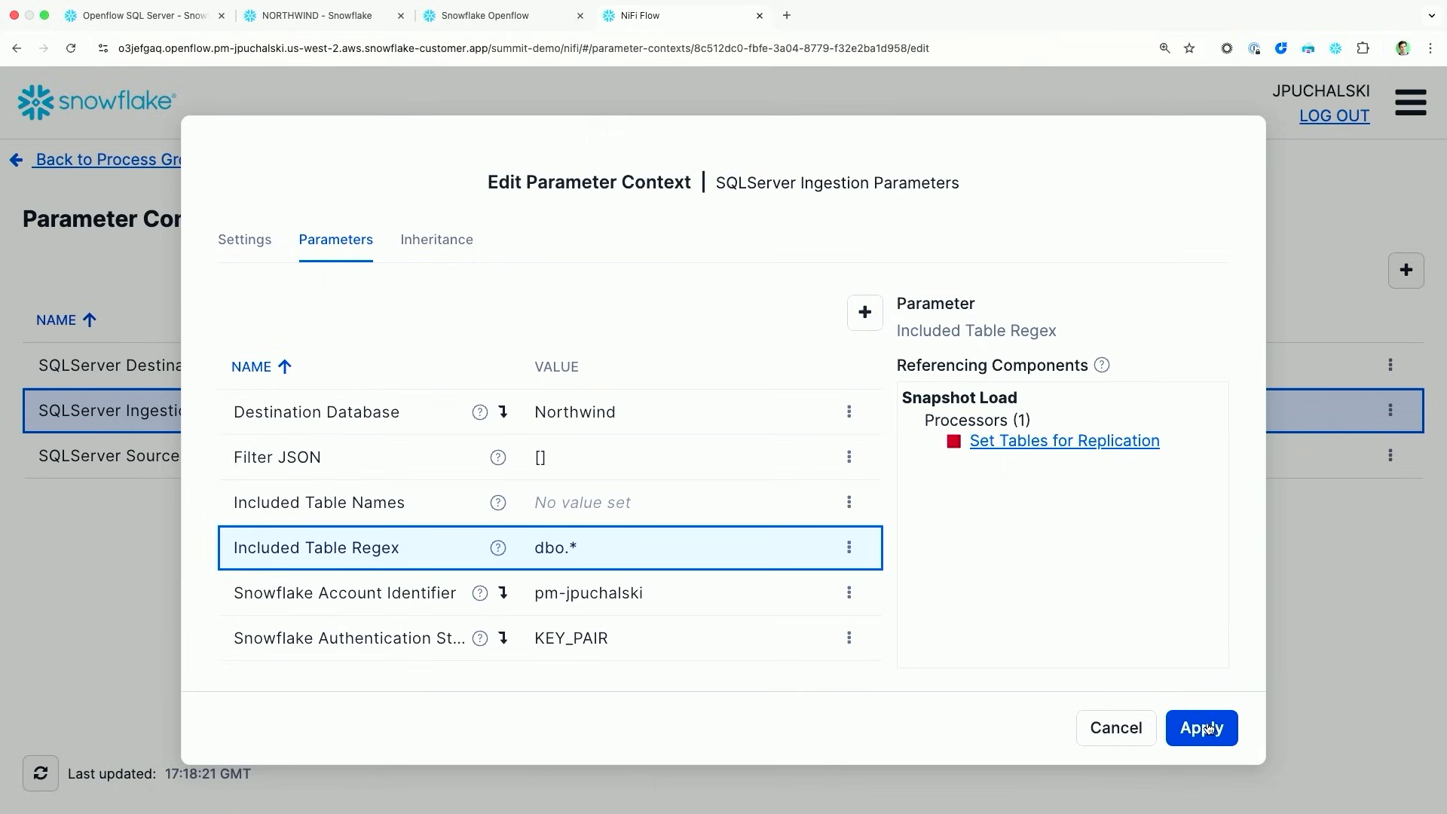
Step: Apply the SQLServer Ingestion Parameters update and return to the process group canvas
left_click(1207, 727)
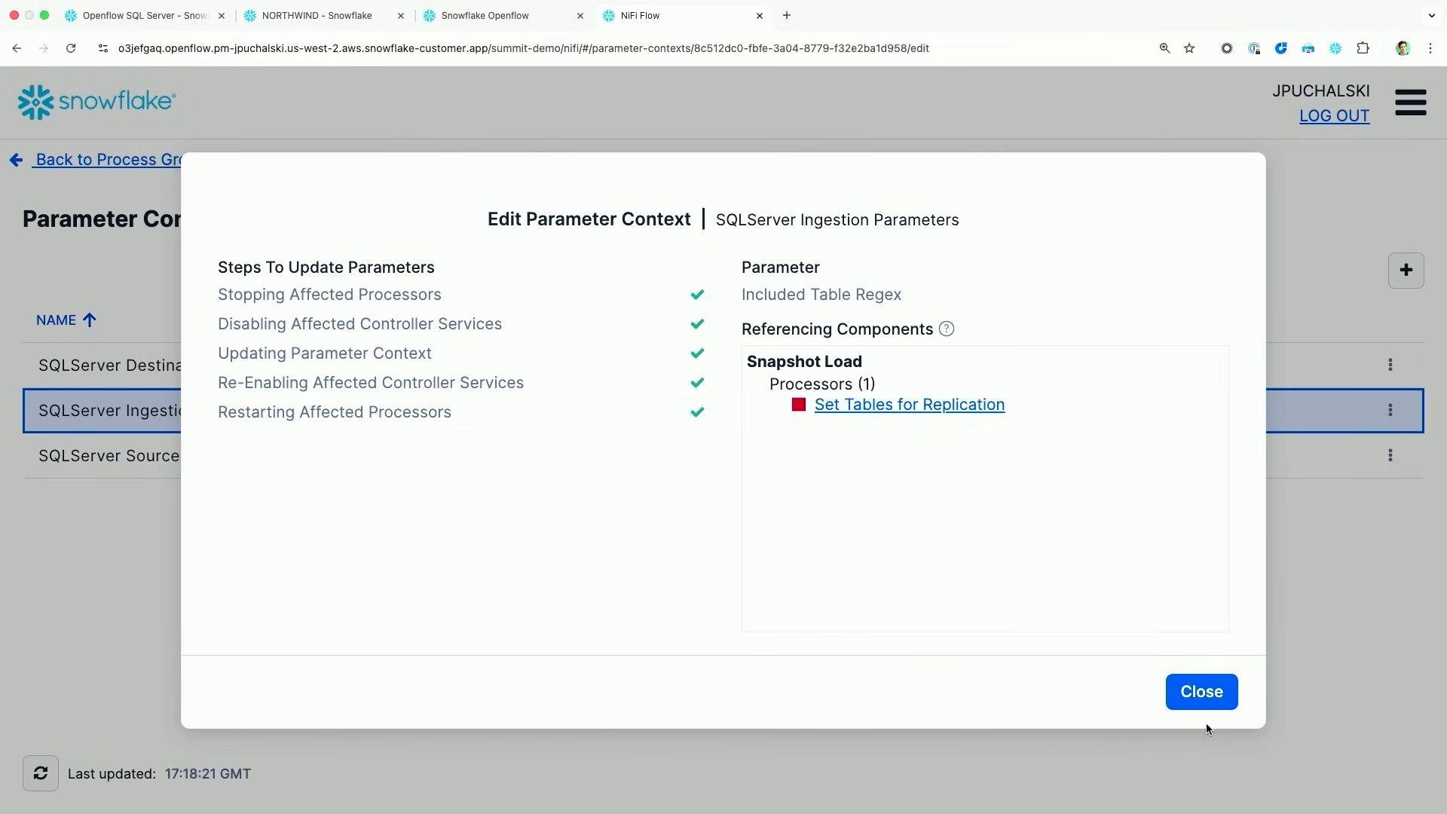
left_click(1209, 708)
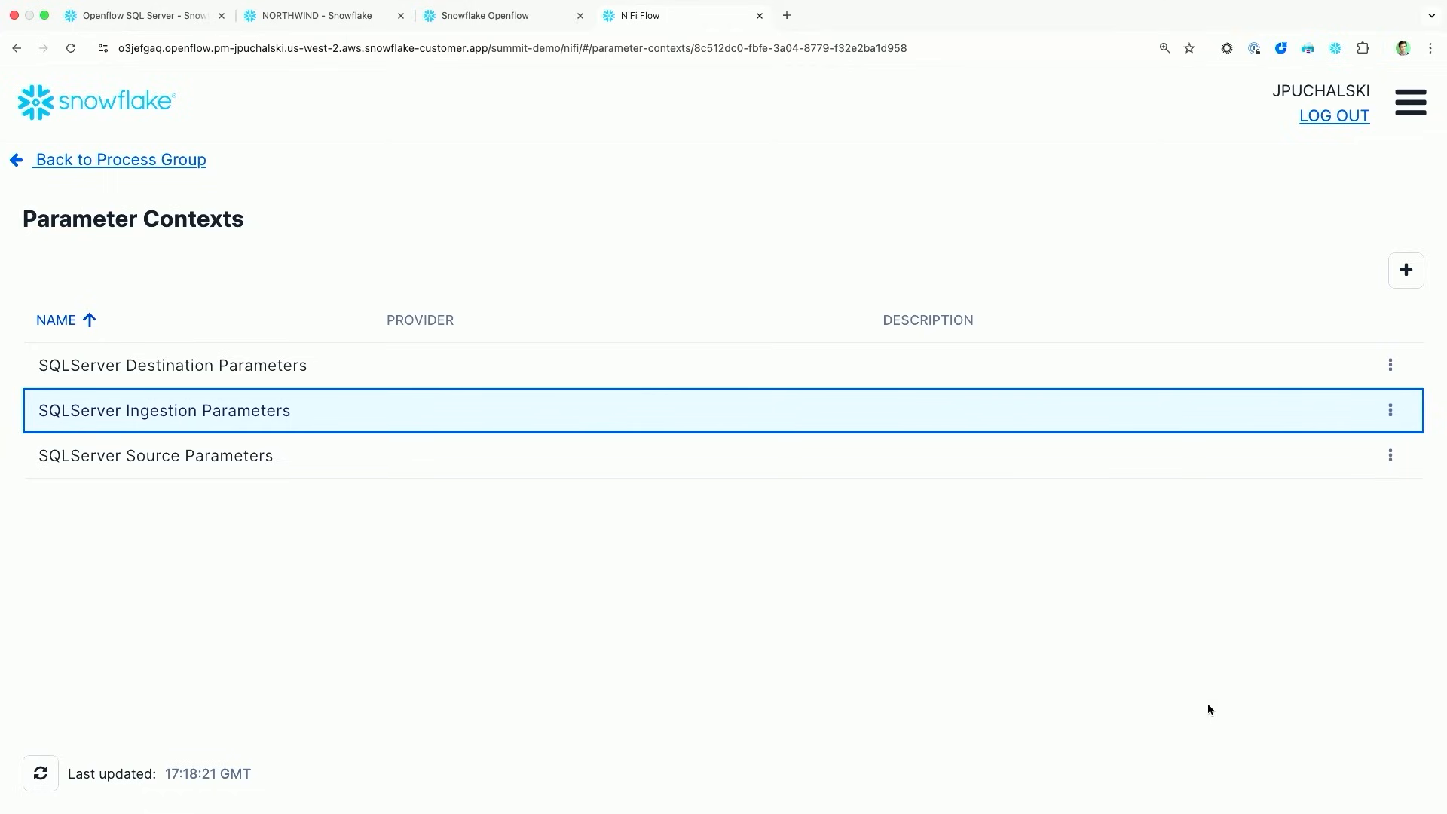
left_click(125, 167)
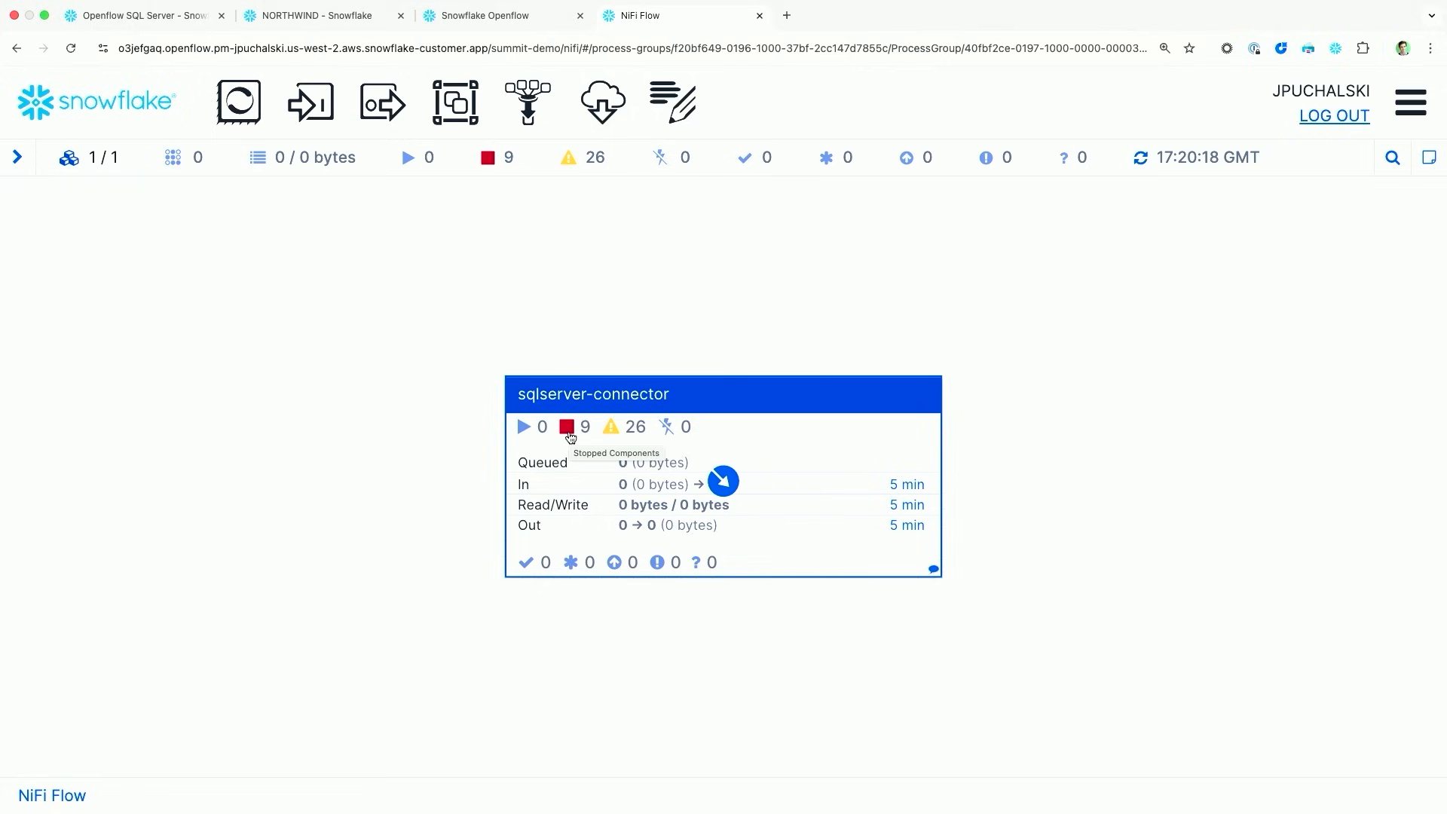
Step: Check the stored state of the Table State Store controller service in sqlserver-connector, then return to the canvas
right_click(701, 395)
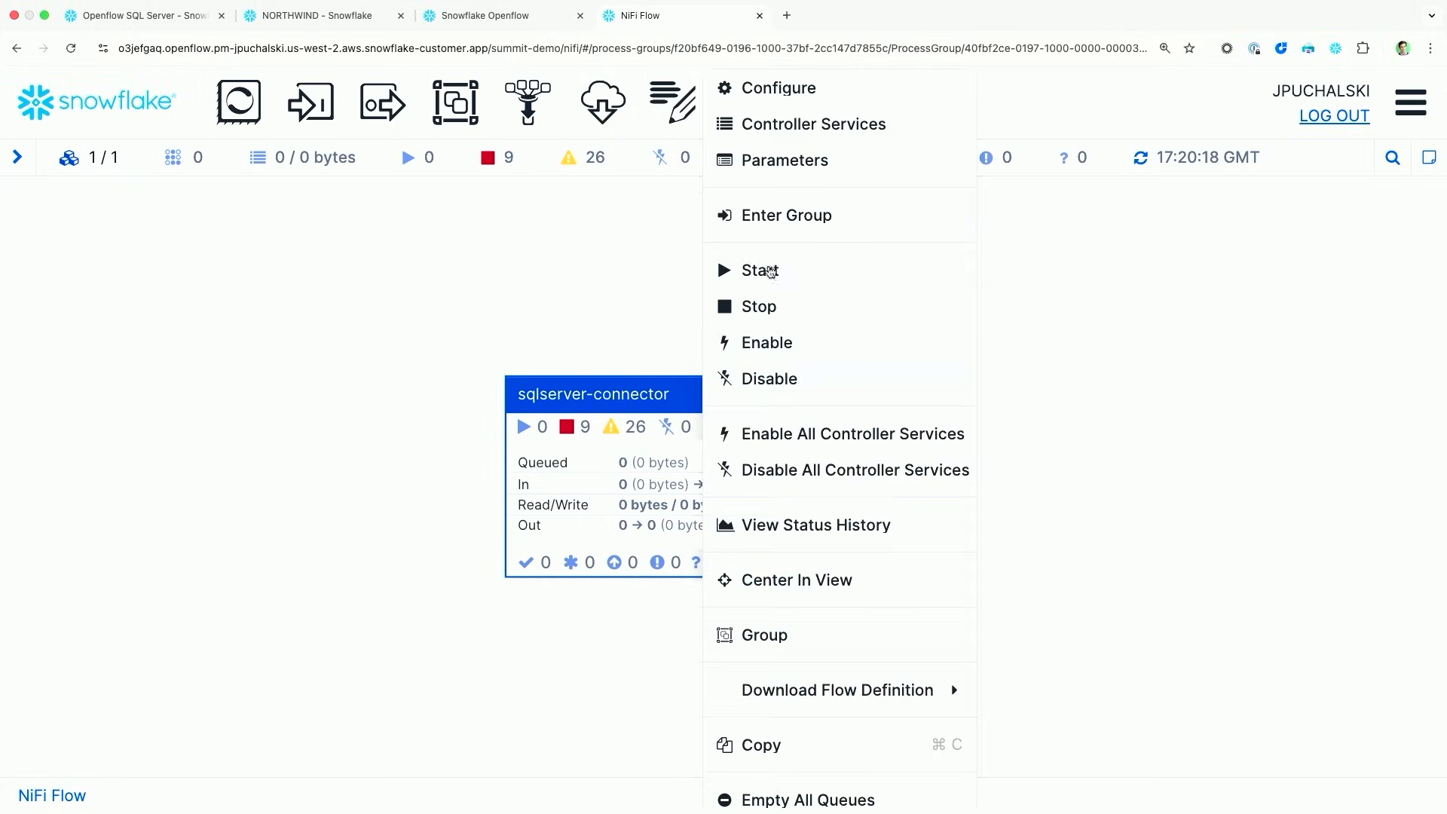
left_click(855, 140)
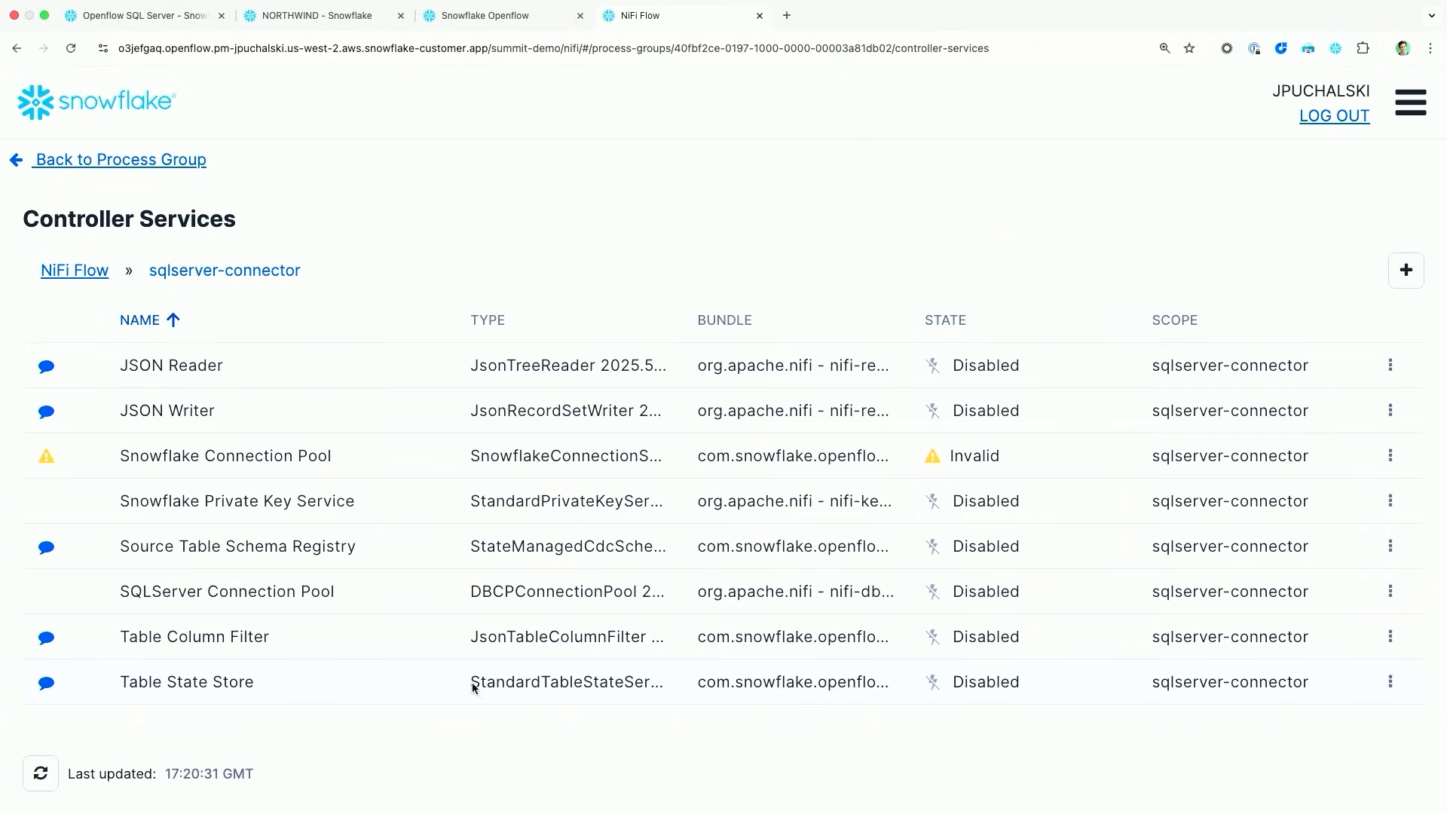
left_click(1391, 681)
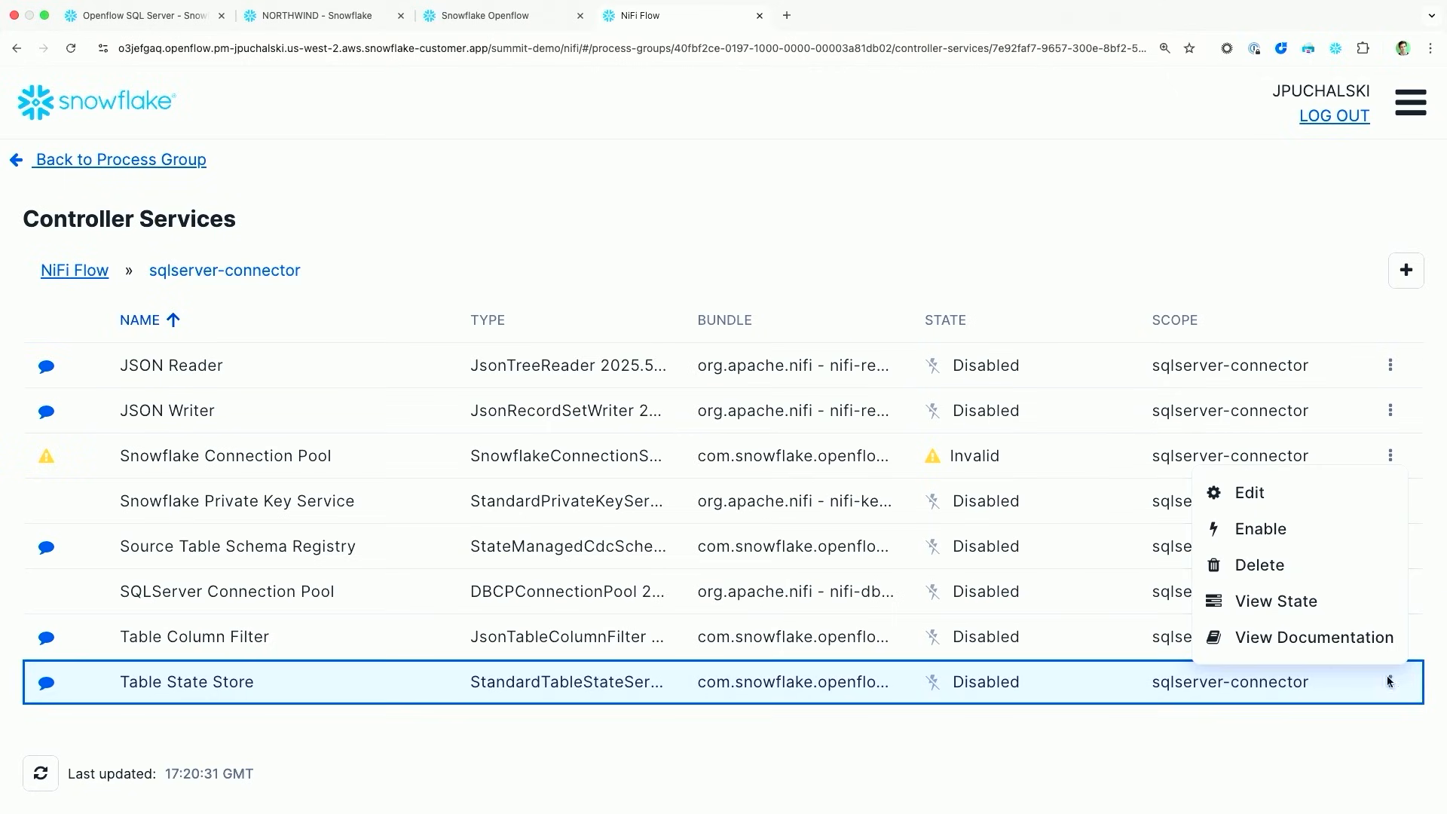
left_click(1280, 607)
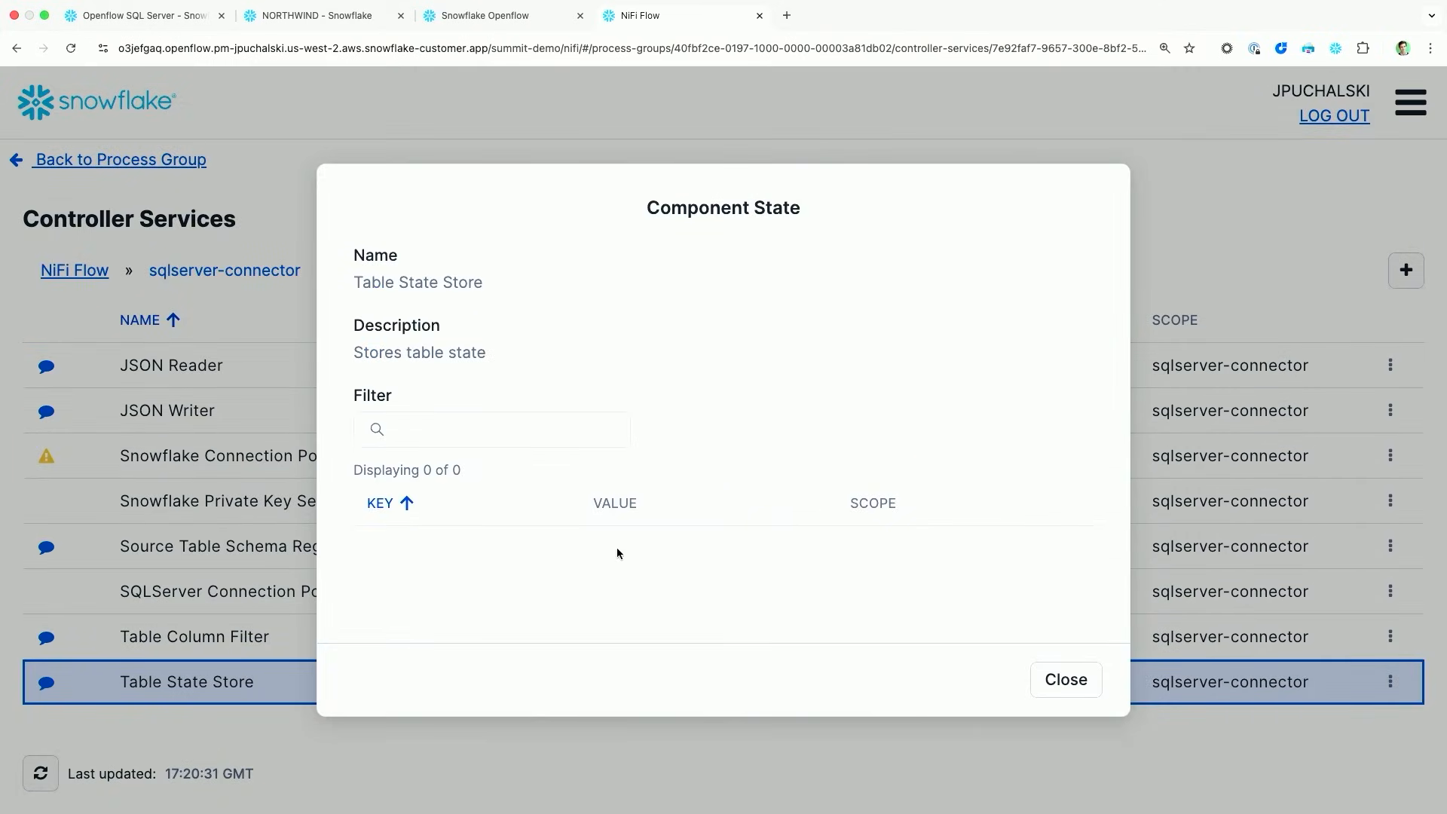
left_click(1068, 684)
left_click(160, 160)
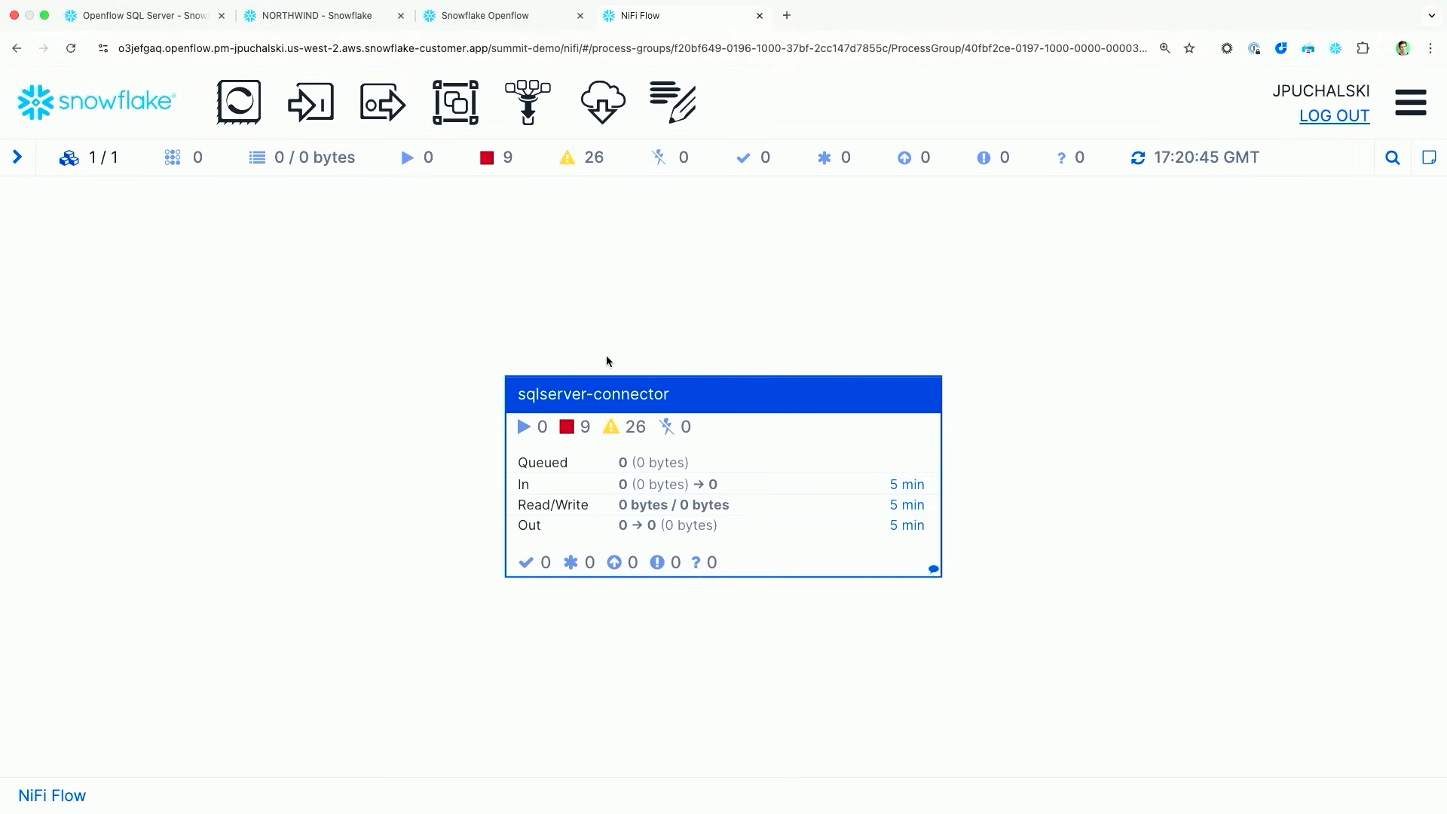
Step: Enable all controller services of the sqlserver-connector group and start the group
right_click(747, 405)
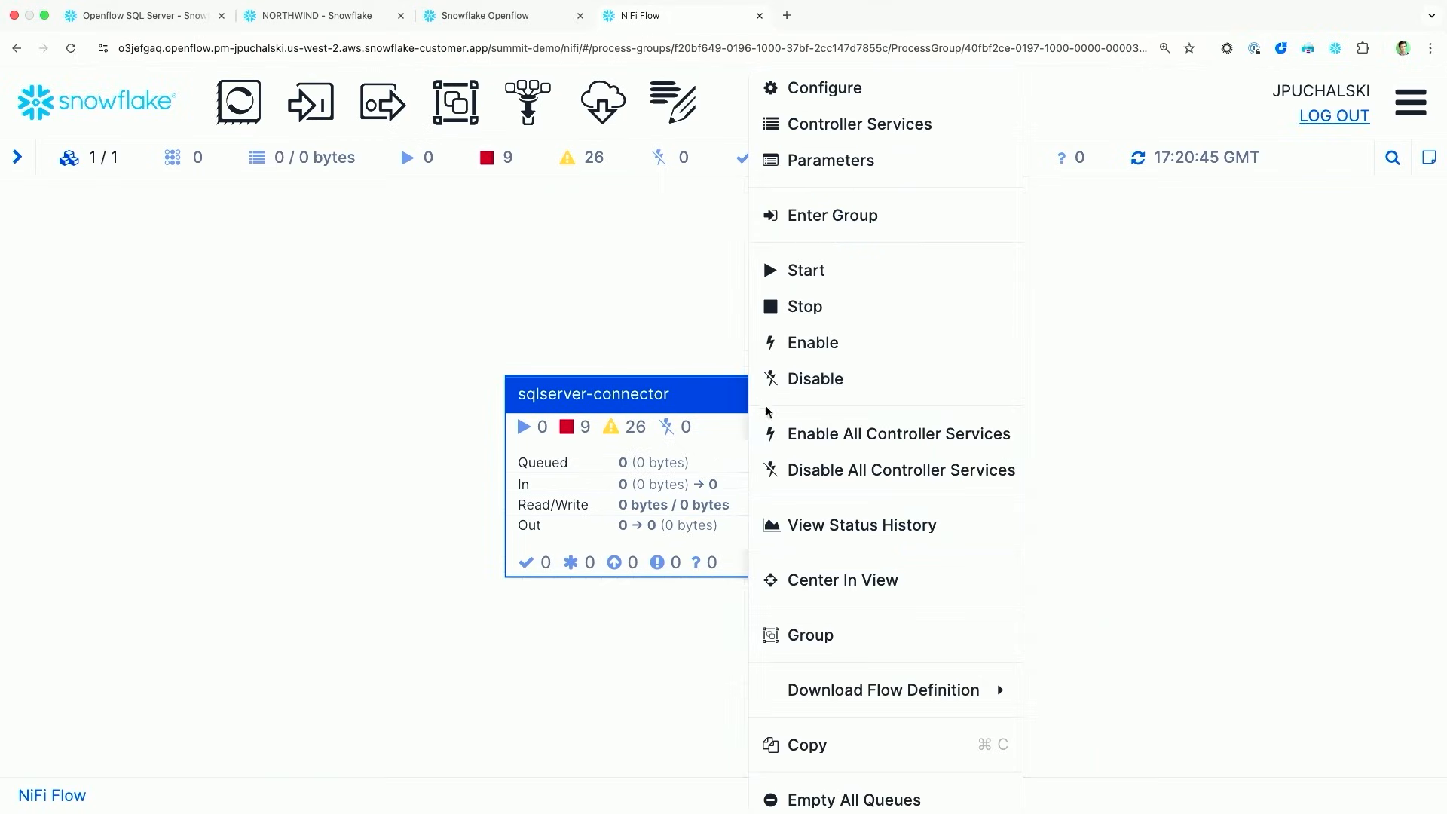
left_click(806, 435)
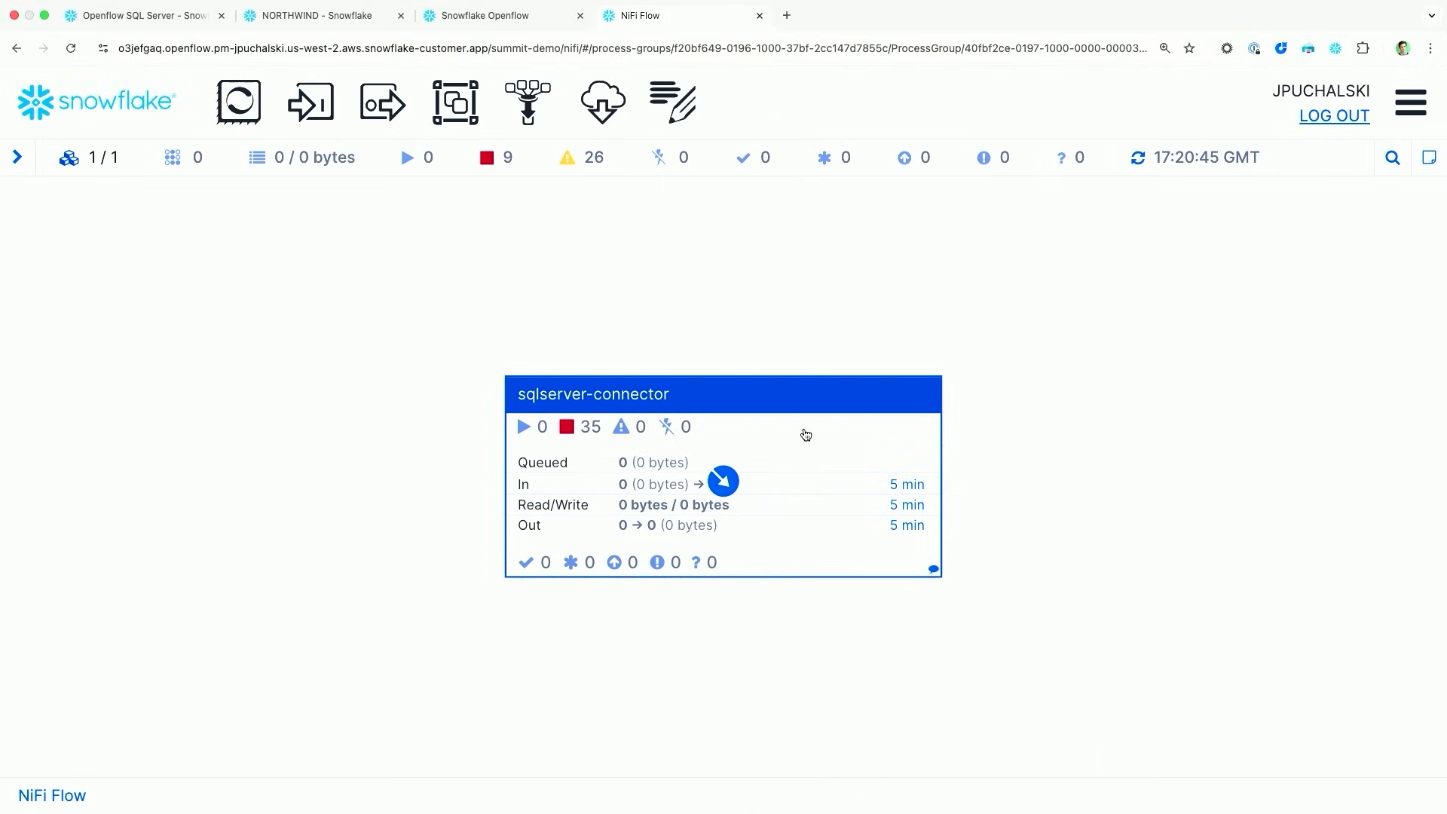
right_click(726, 389)
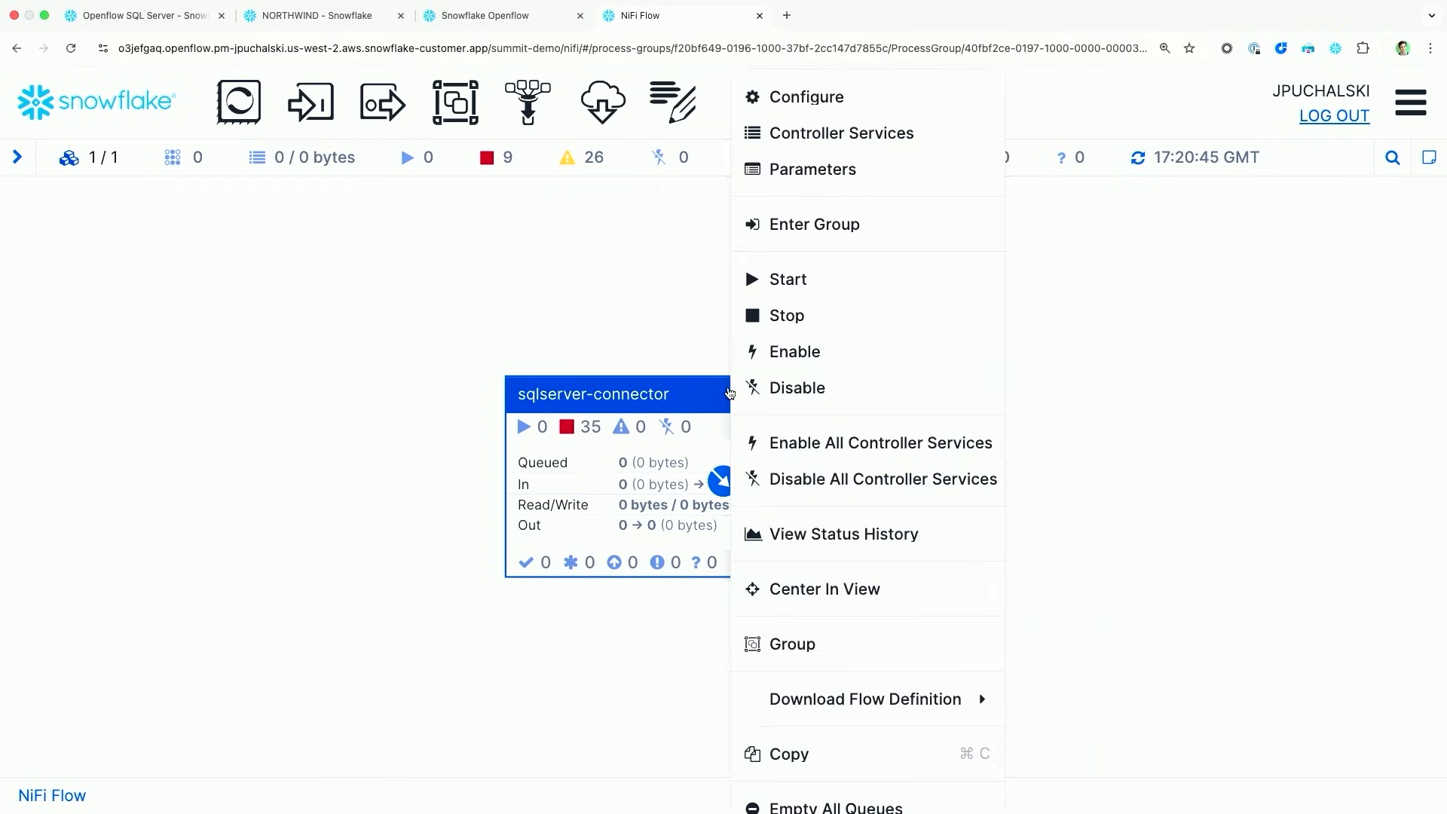
left_click(823, 288)
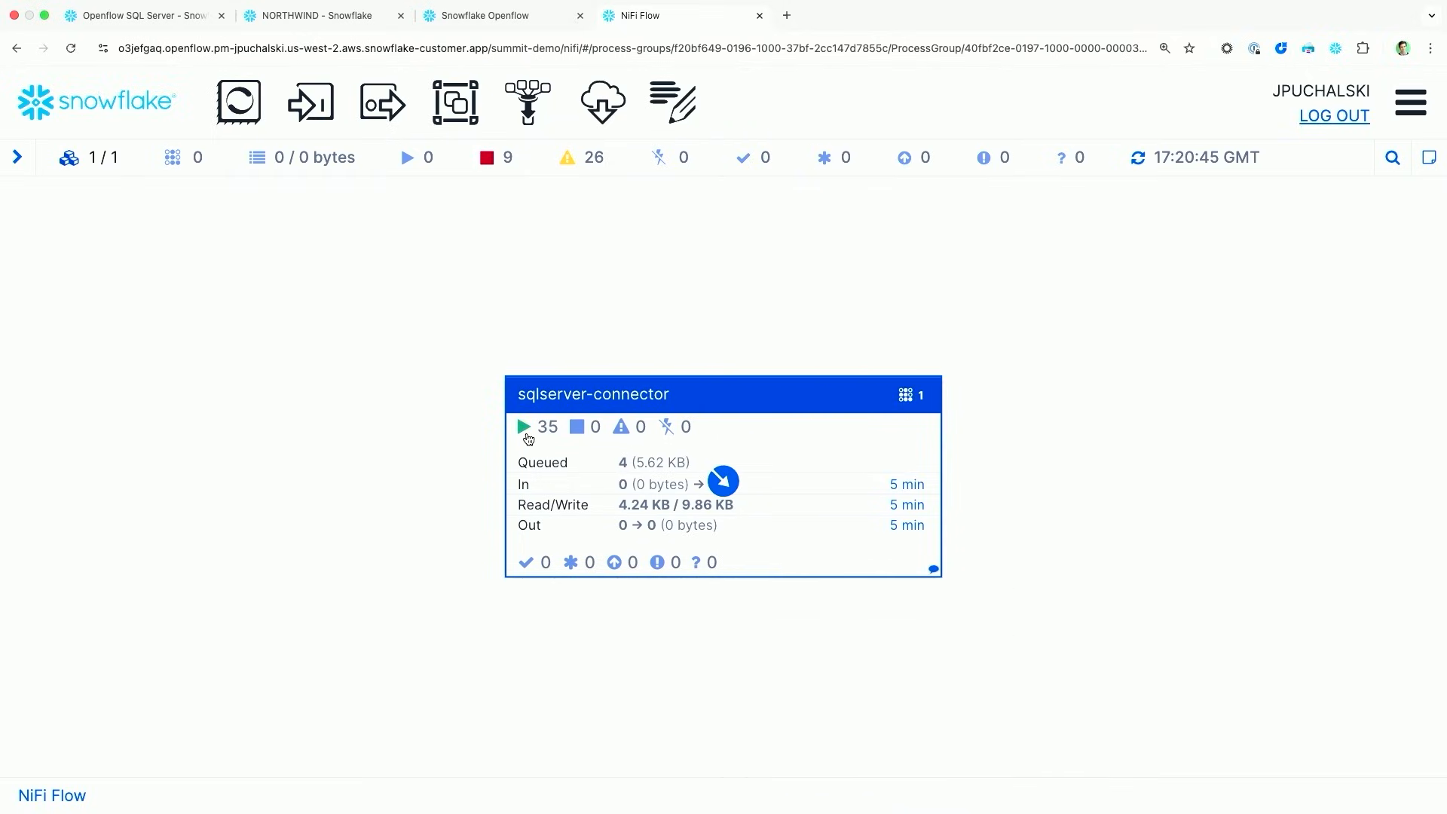
Step: Examine the Table State Store controller service's state entries for the tables replicated by the running sqlserver-connector
right_click(682, 417)
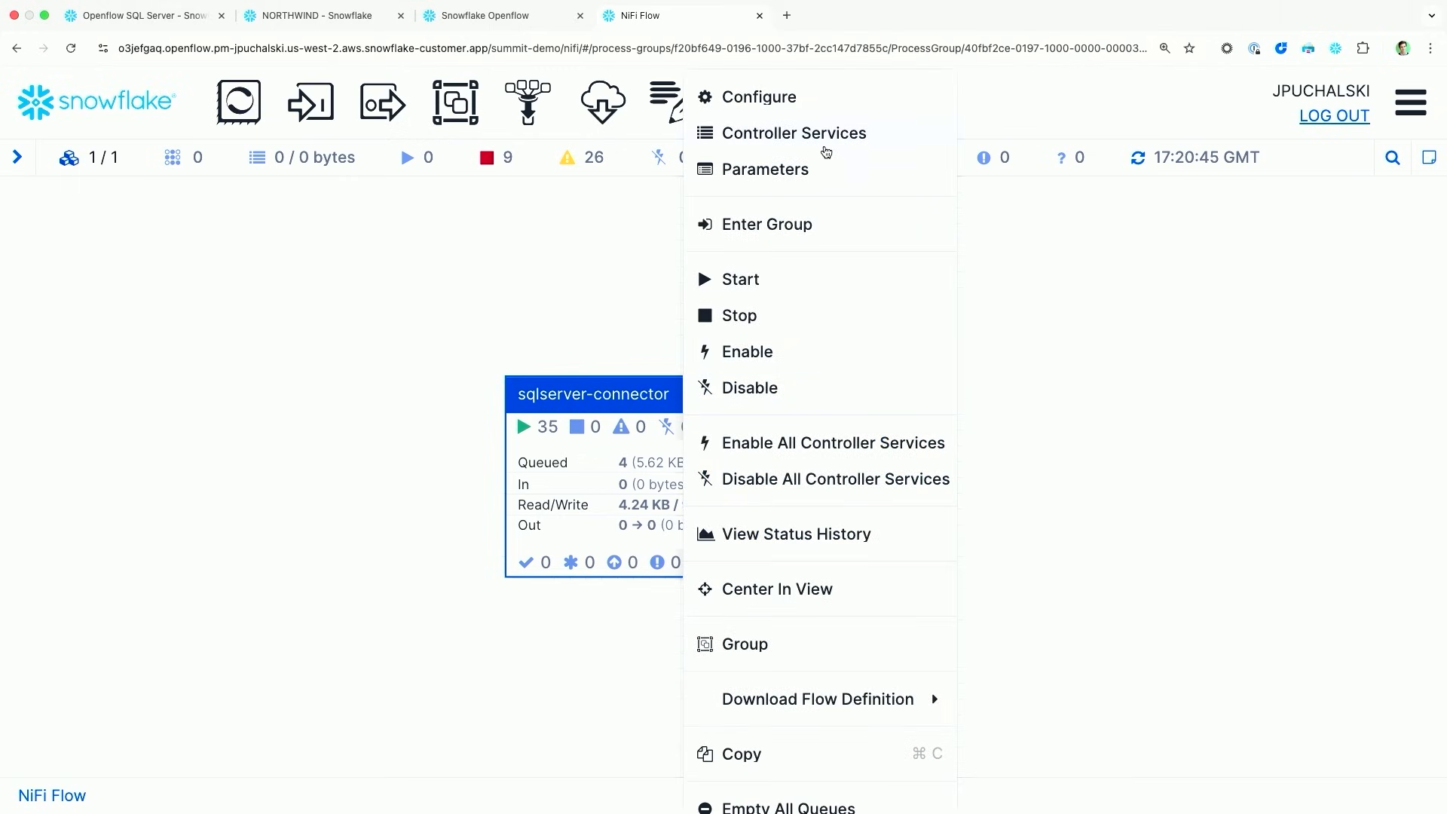
left_click(824, 148)
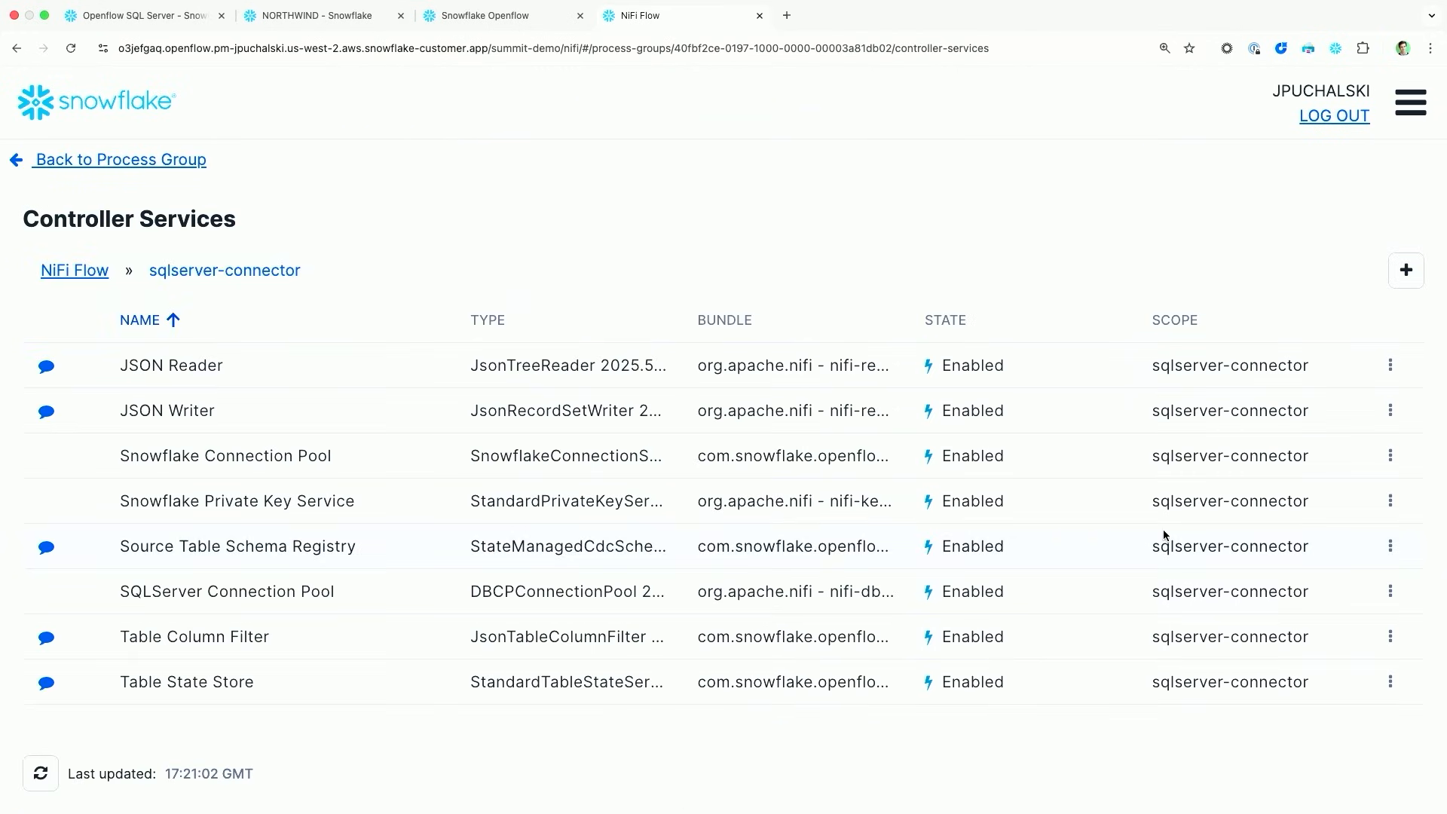
left_click(1389, 682)
left_click(1251, 609)
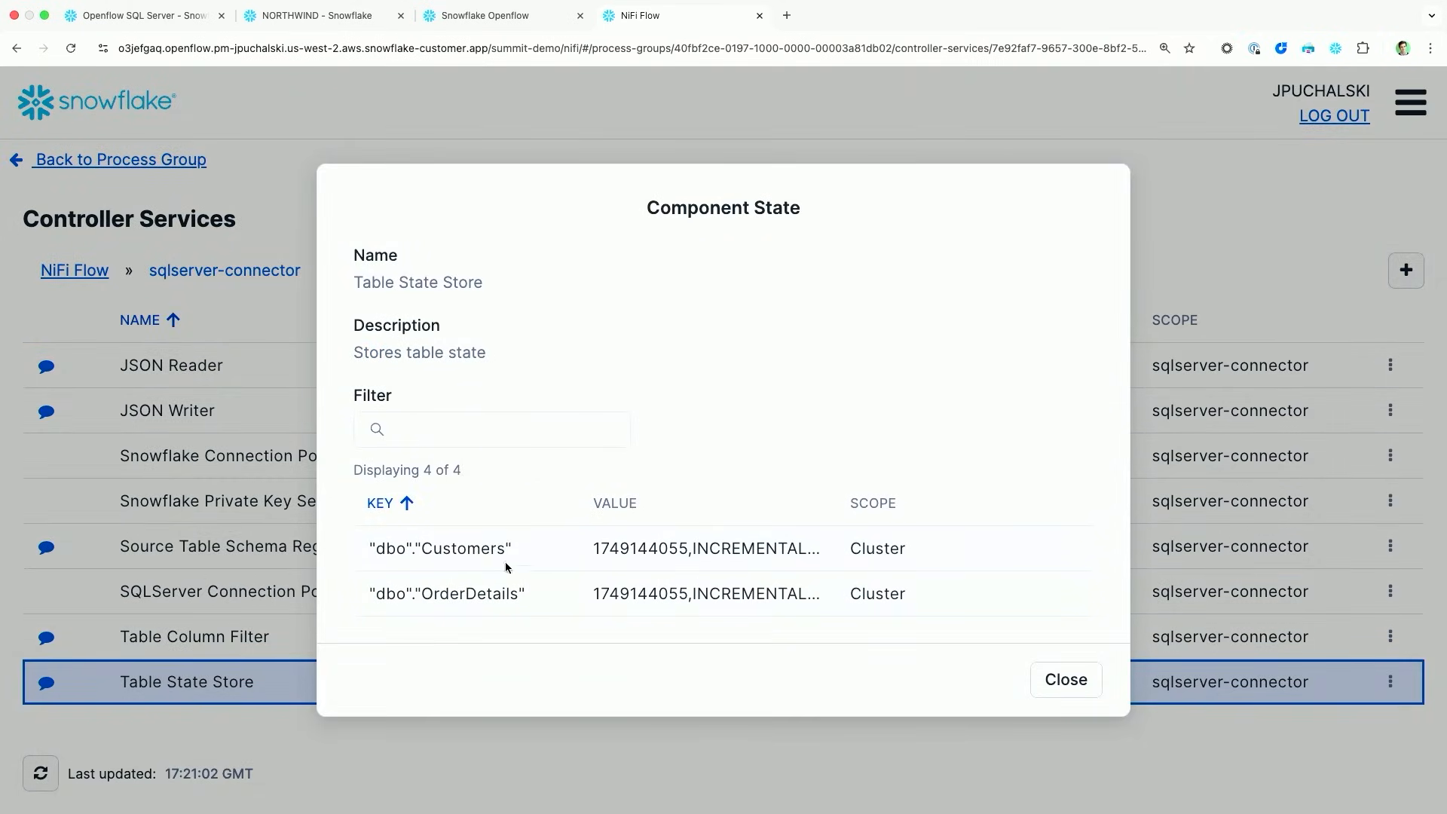
scroll(466, 586, "down", 3)
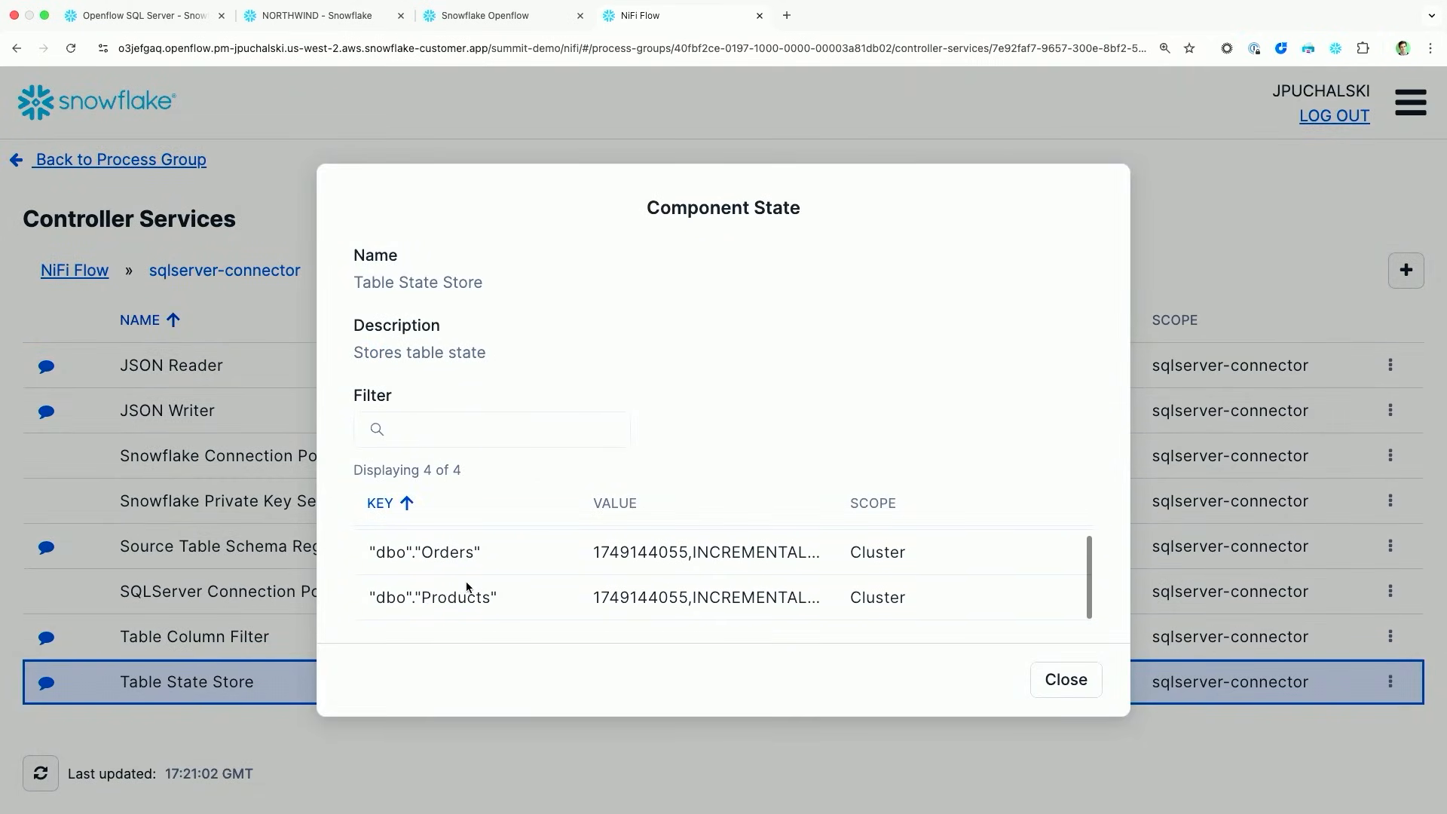
scroll(466, 586, "up", 3)
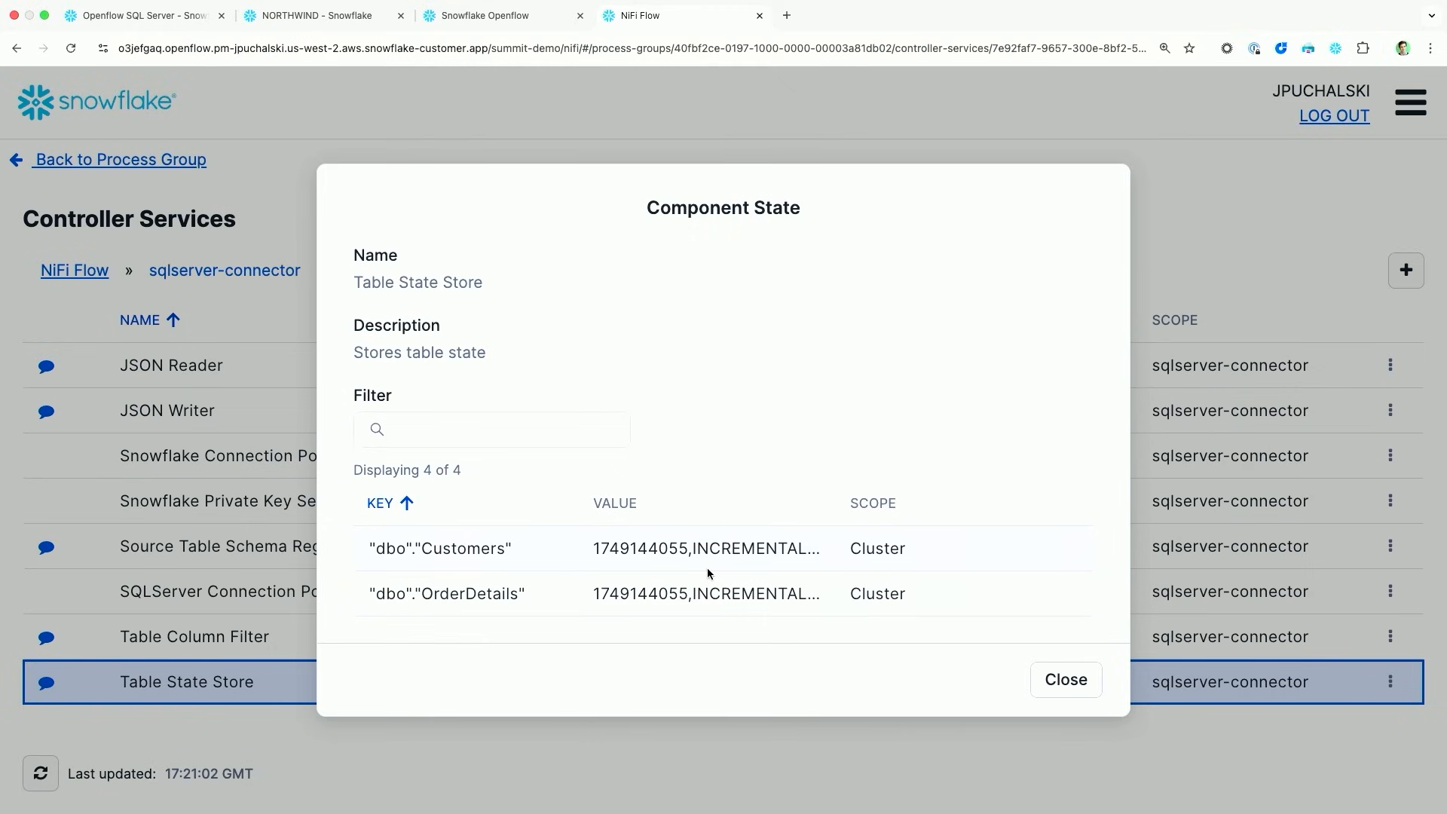
scroll(753, 570, "down", 3)
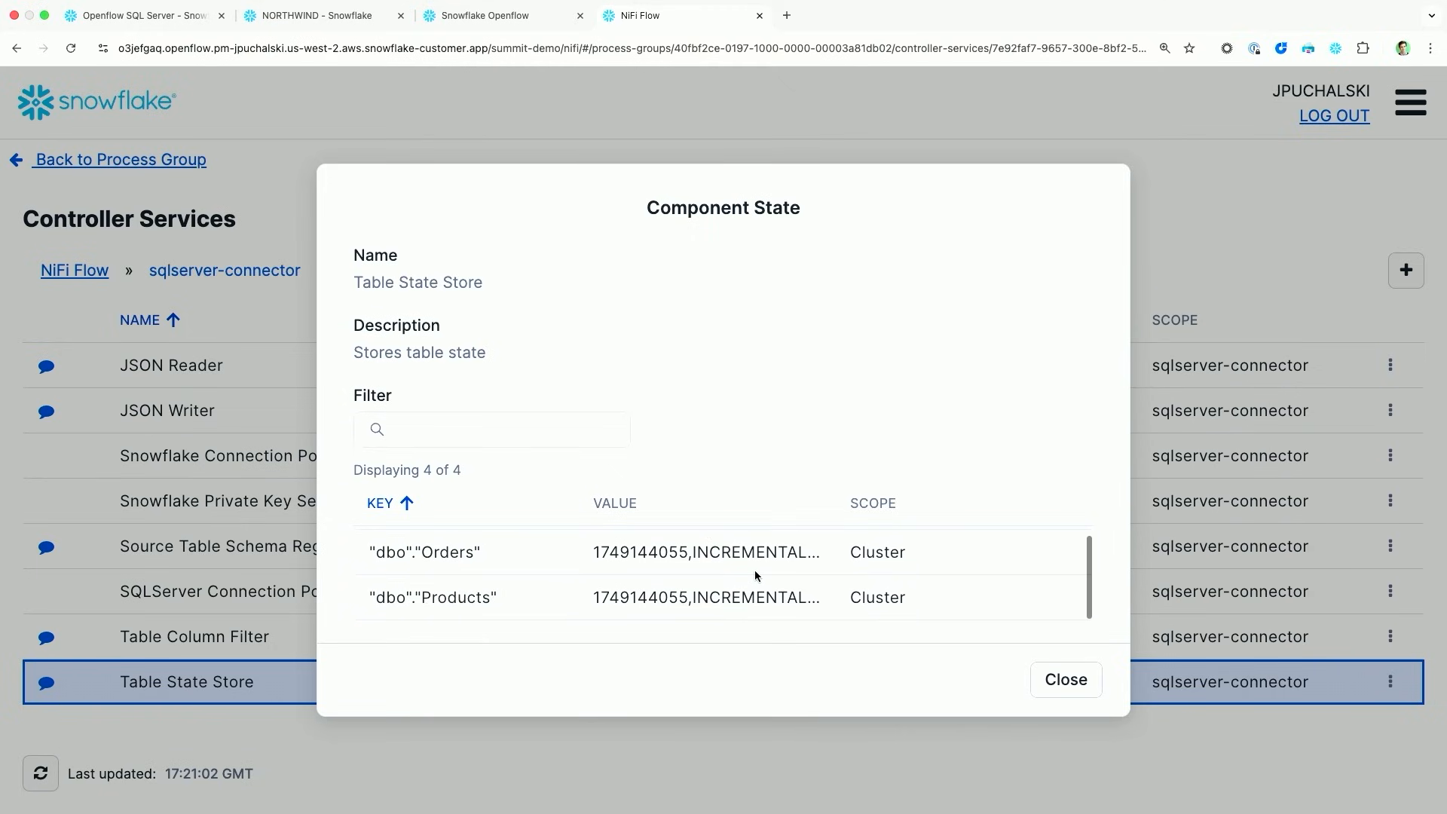
Step: Close the component state, go into the sqlserver-connector group and examine the processor flow inside its Snapshot Load group
left_click(1063, 682)
left_click(129, 168)
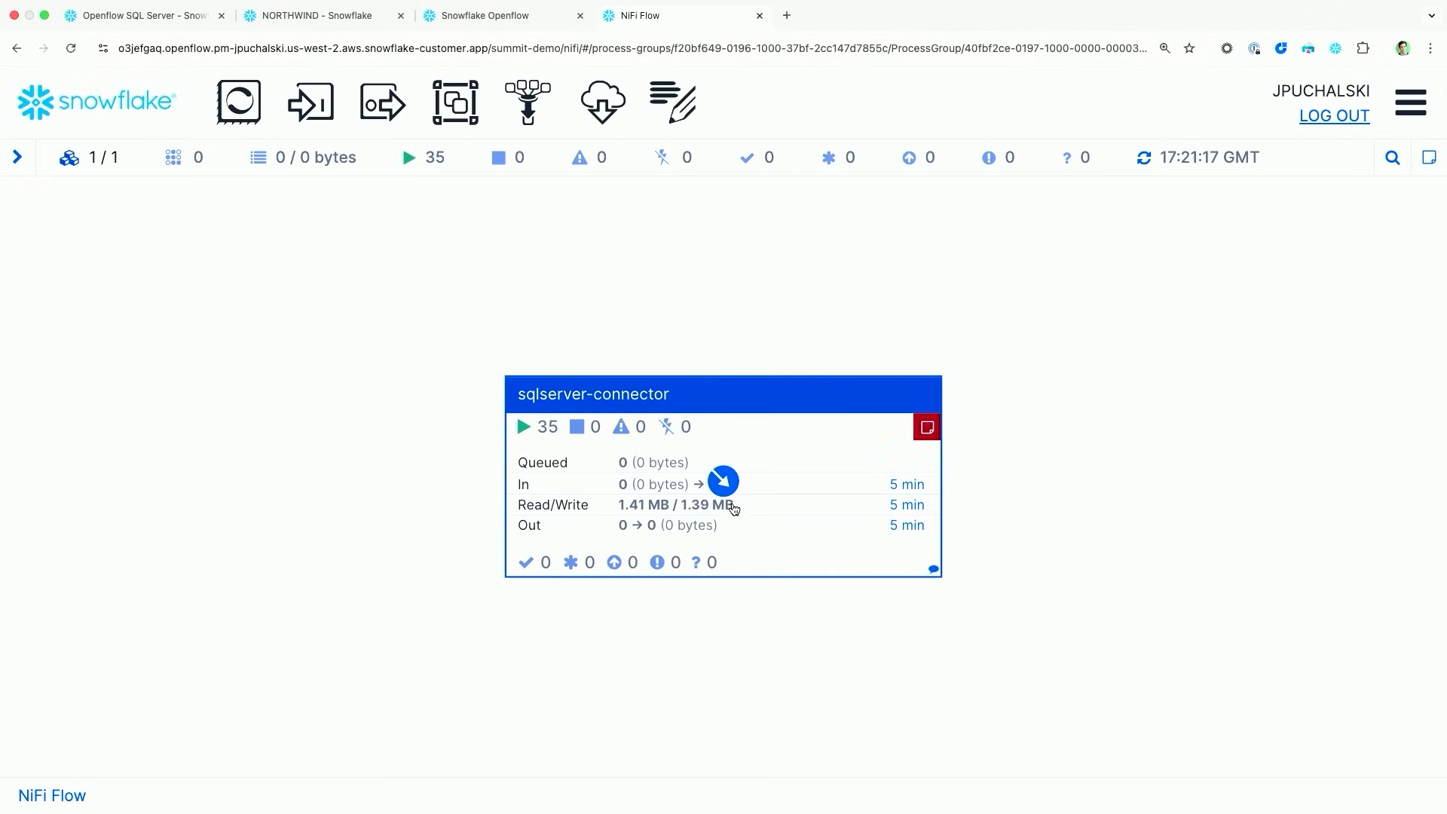
double_click(823, 495)
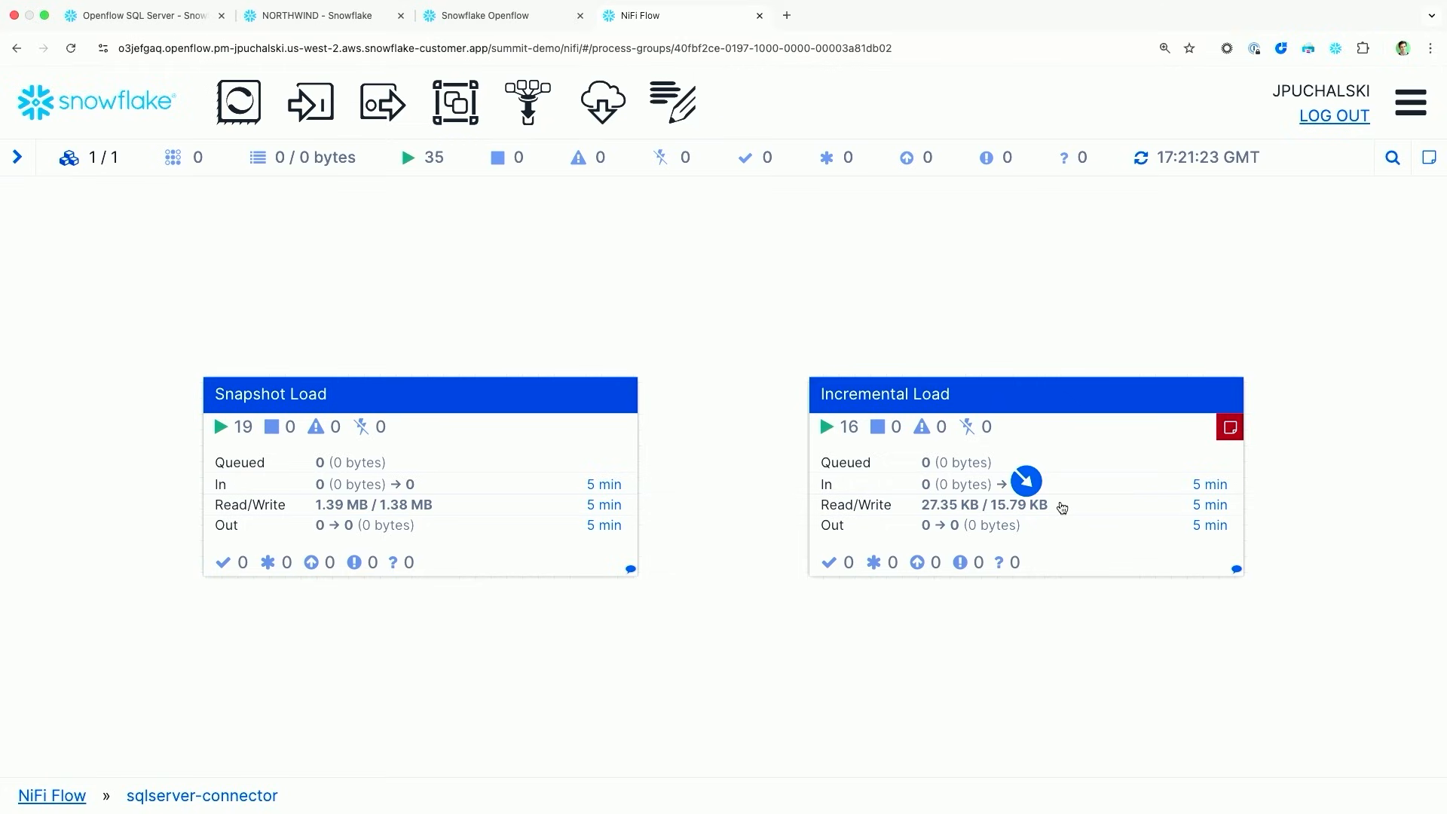
double_click(489, 507)
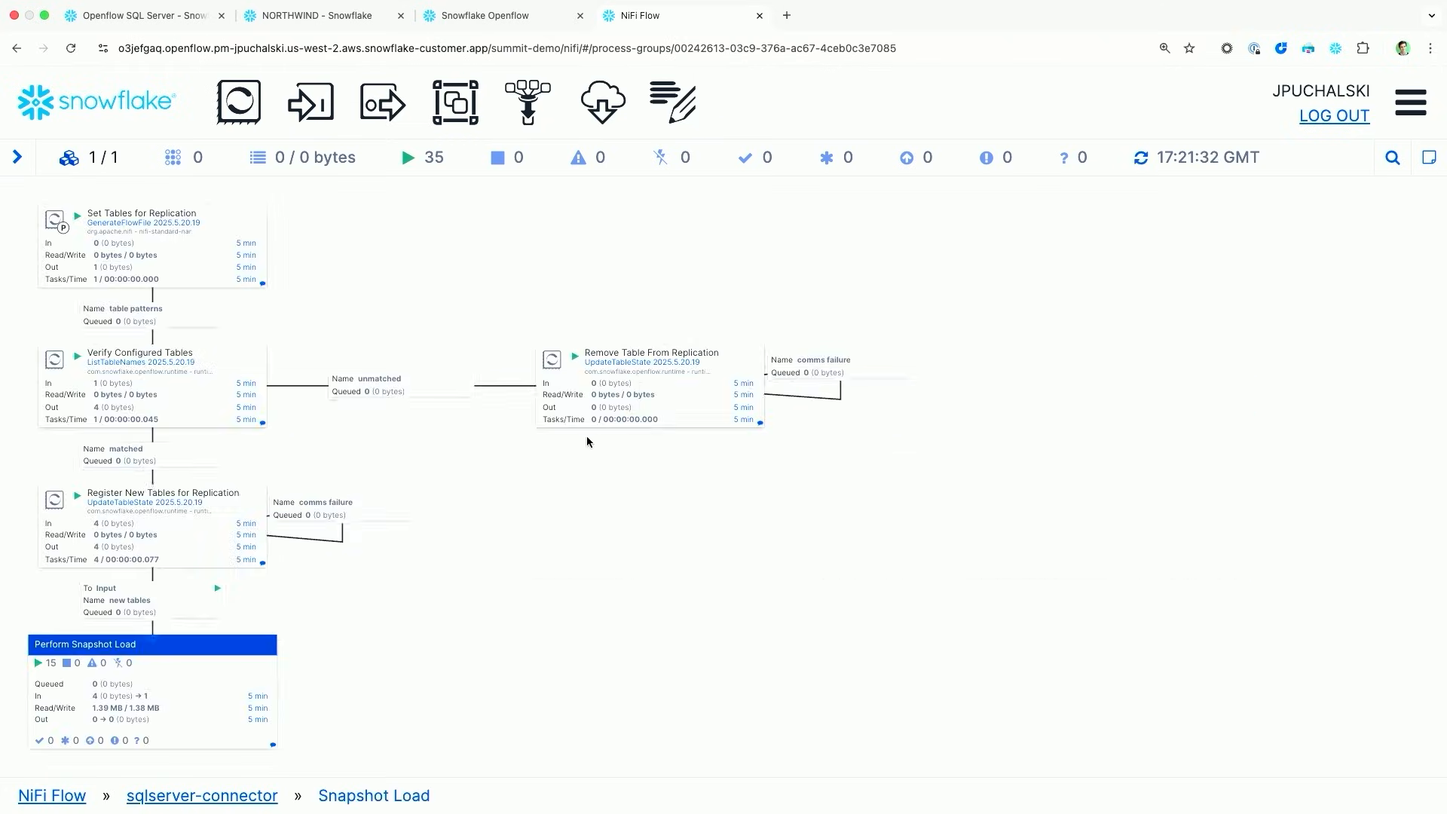
scroll(587, 437, "up", 3)
left_click_drag(365, 458, 938, 467)
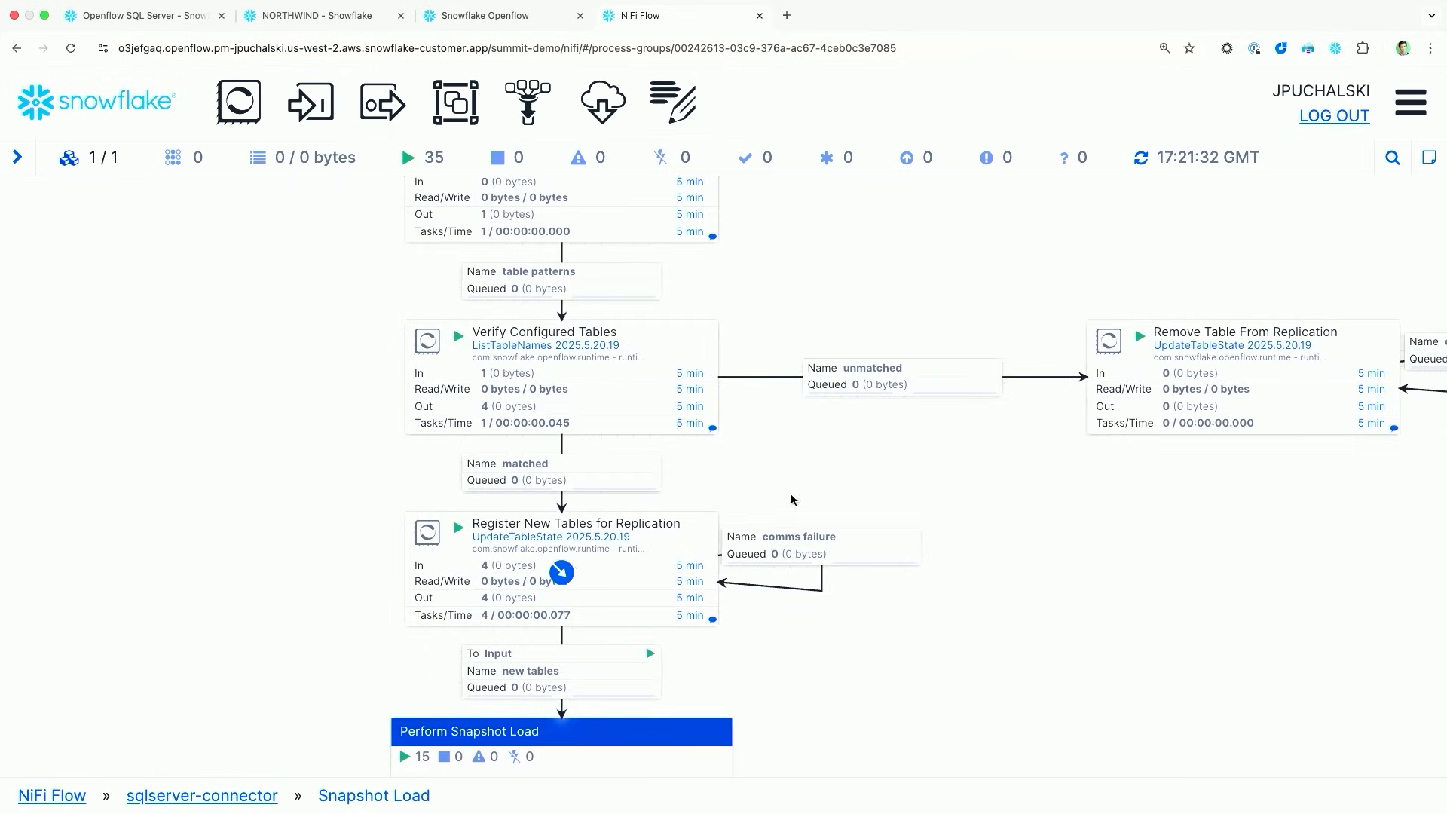
left_click_drag(1064, 537, 1021, 544)
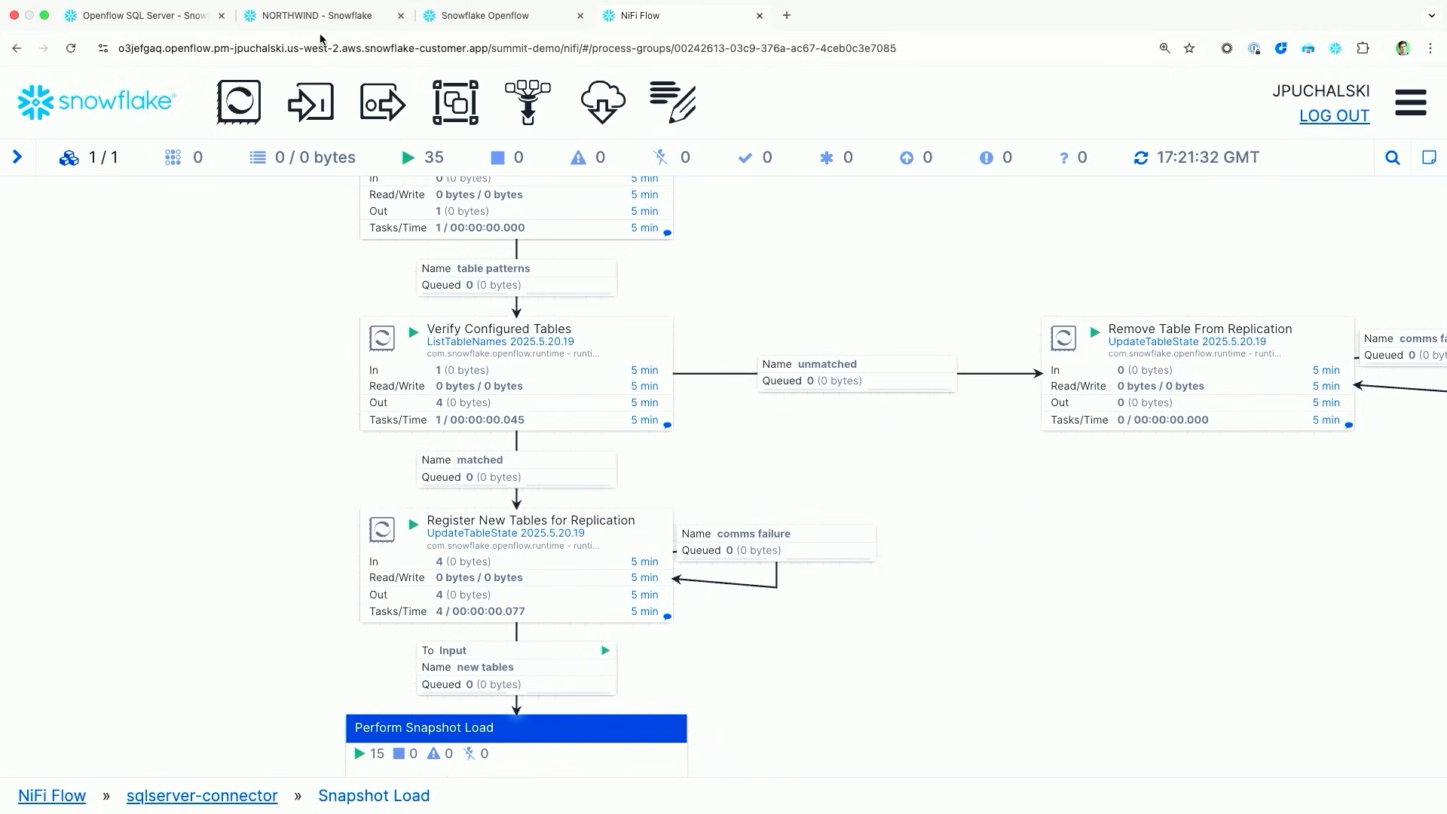
Step: Switch to the Openflow SQL Server worksheet, refresh the database objects and expand the tables of the NORTHWIND dbo schema
left_click(171, 17)
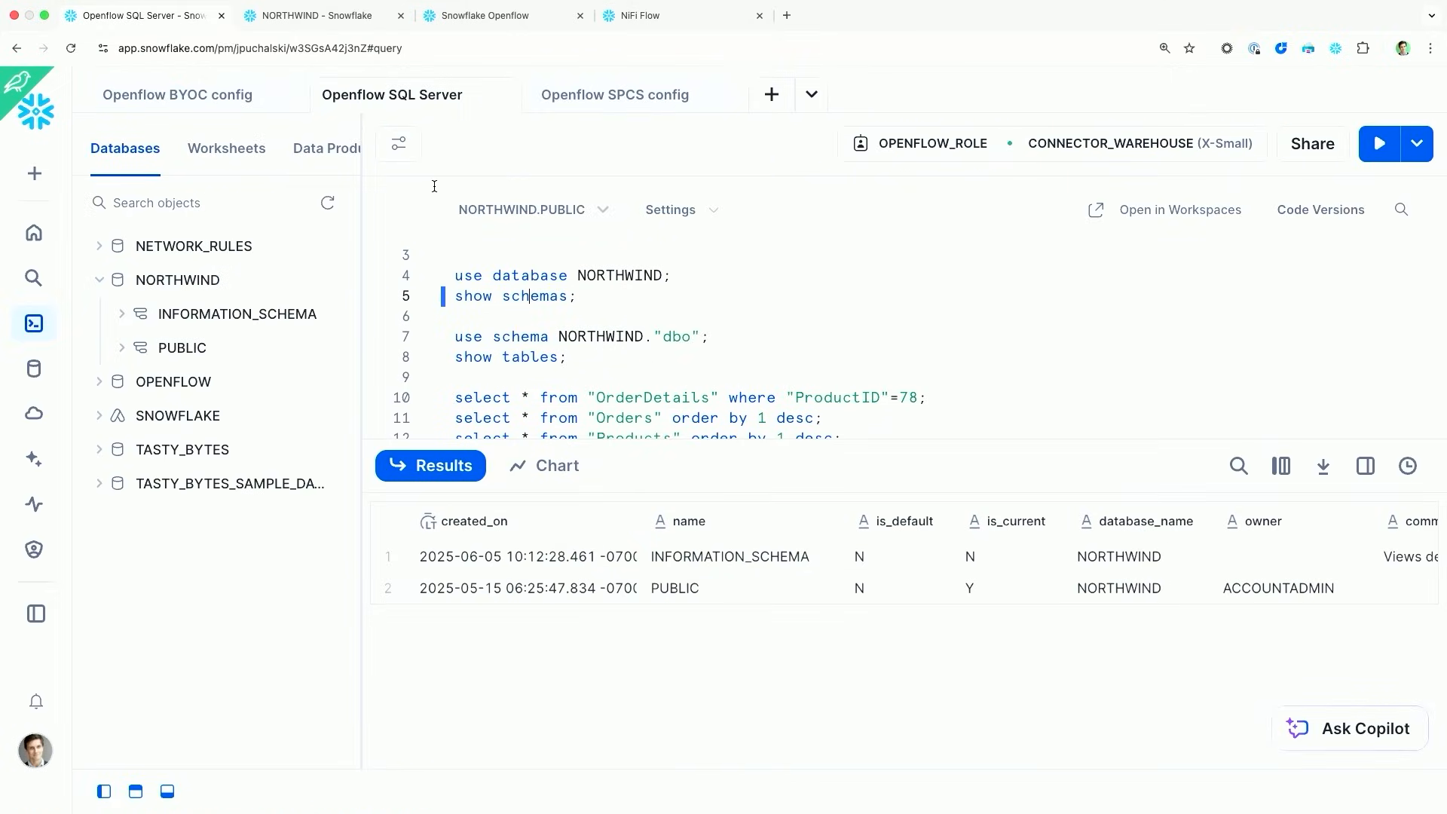
left_click(336, 199)
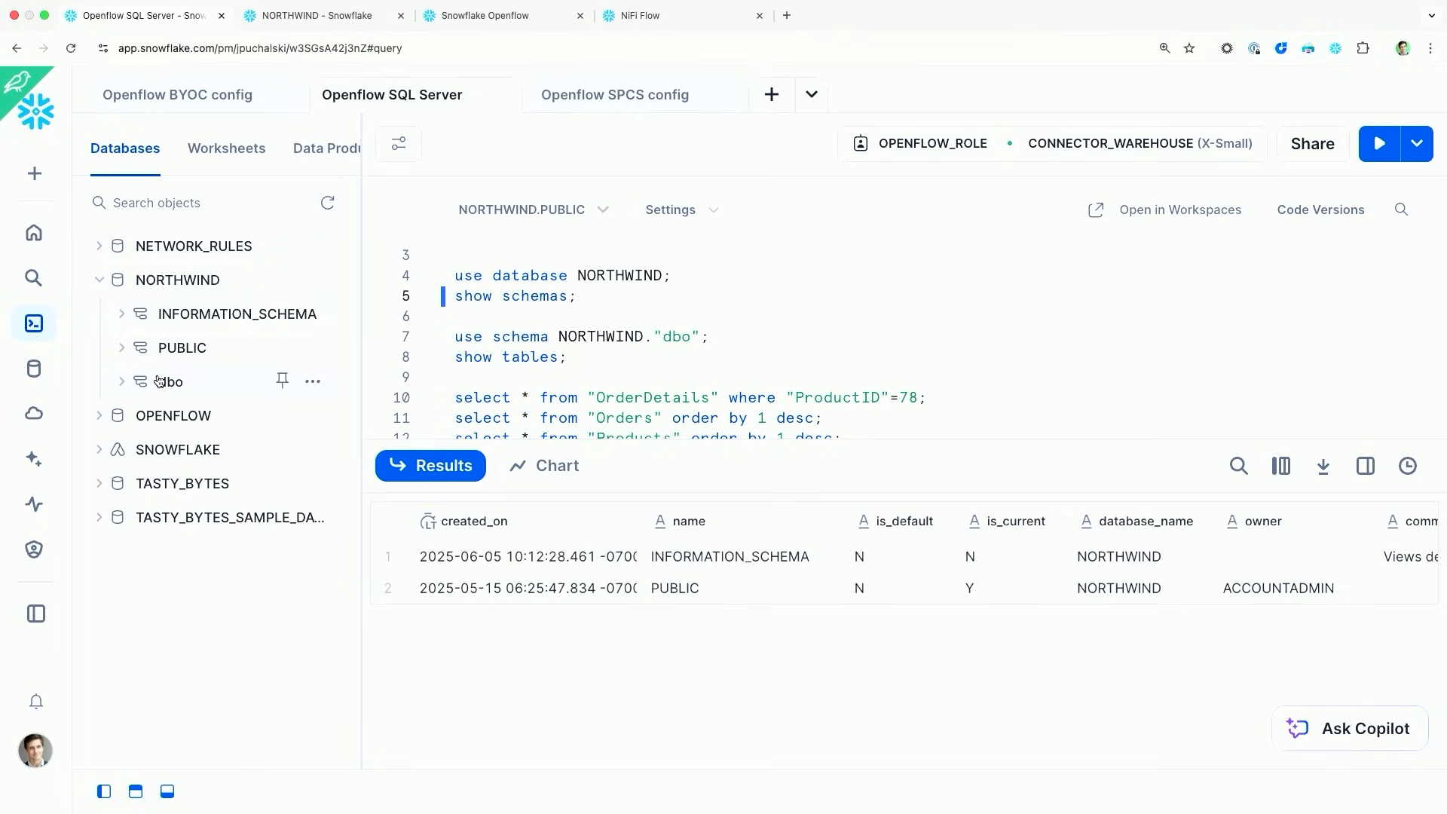
left_click(121, 382)
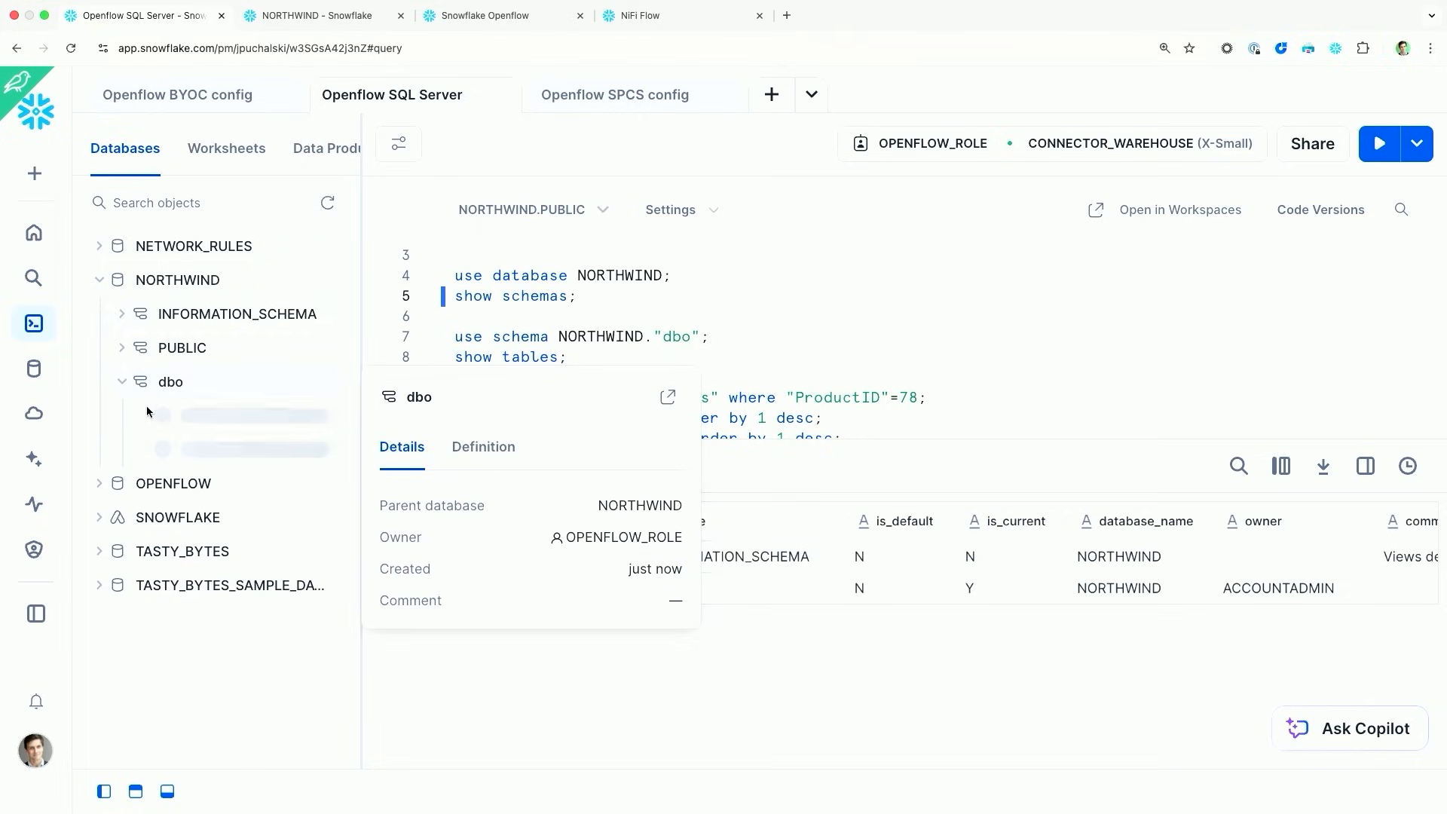
left_click(146, 416)
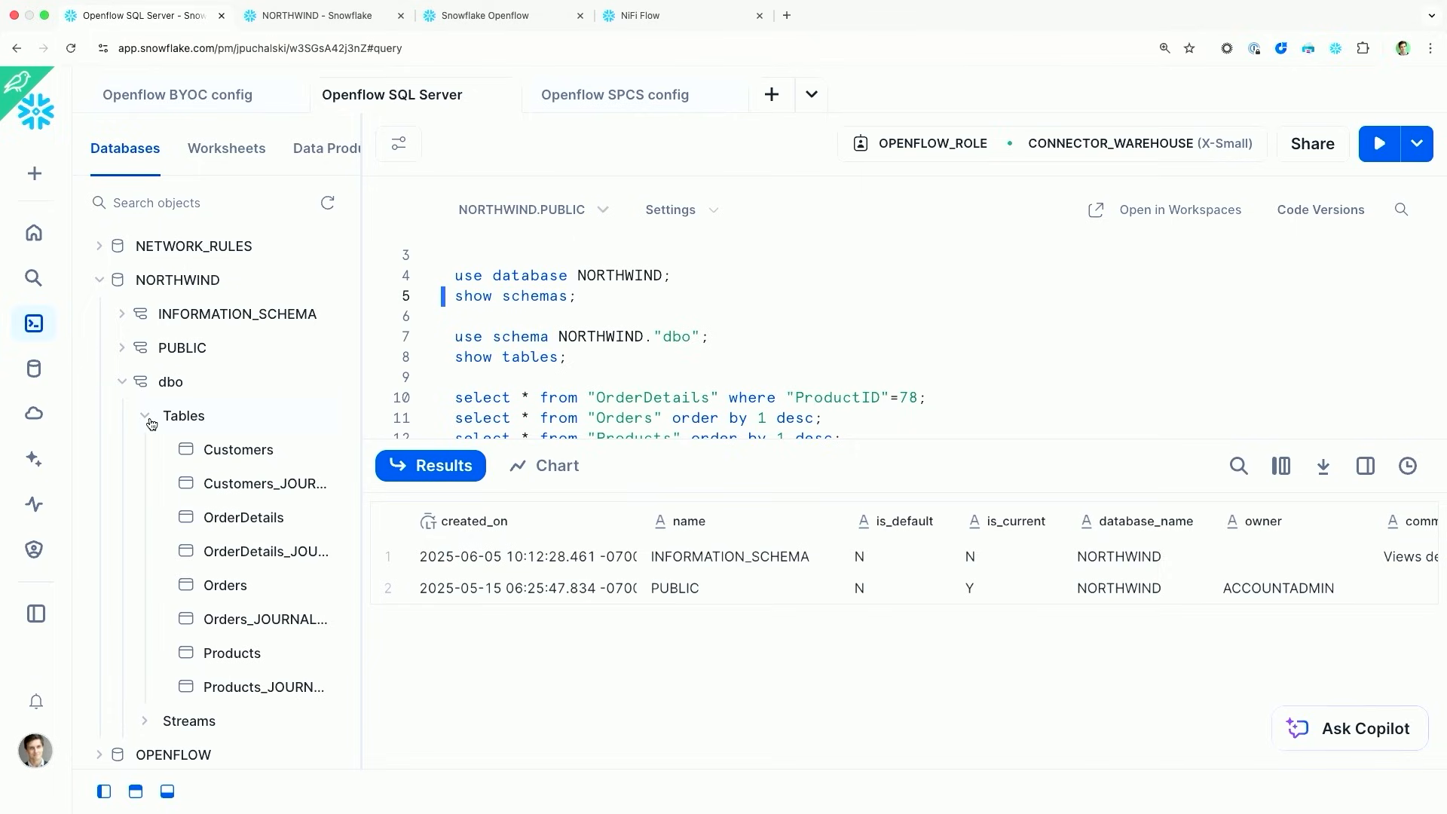
mouse_move(315, 682)
Step: Run the worksheet statements use schema NORTHWIND."dbo" and show tables, and widen the name column of the results to show full table names
key("super+Return")
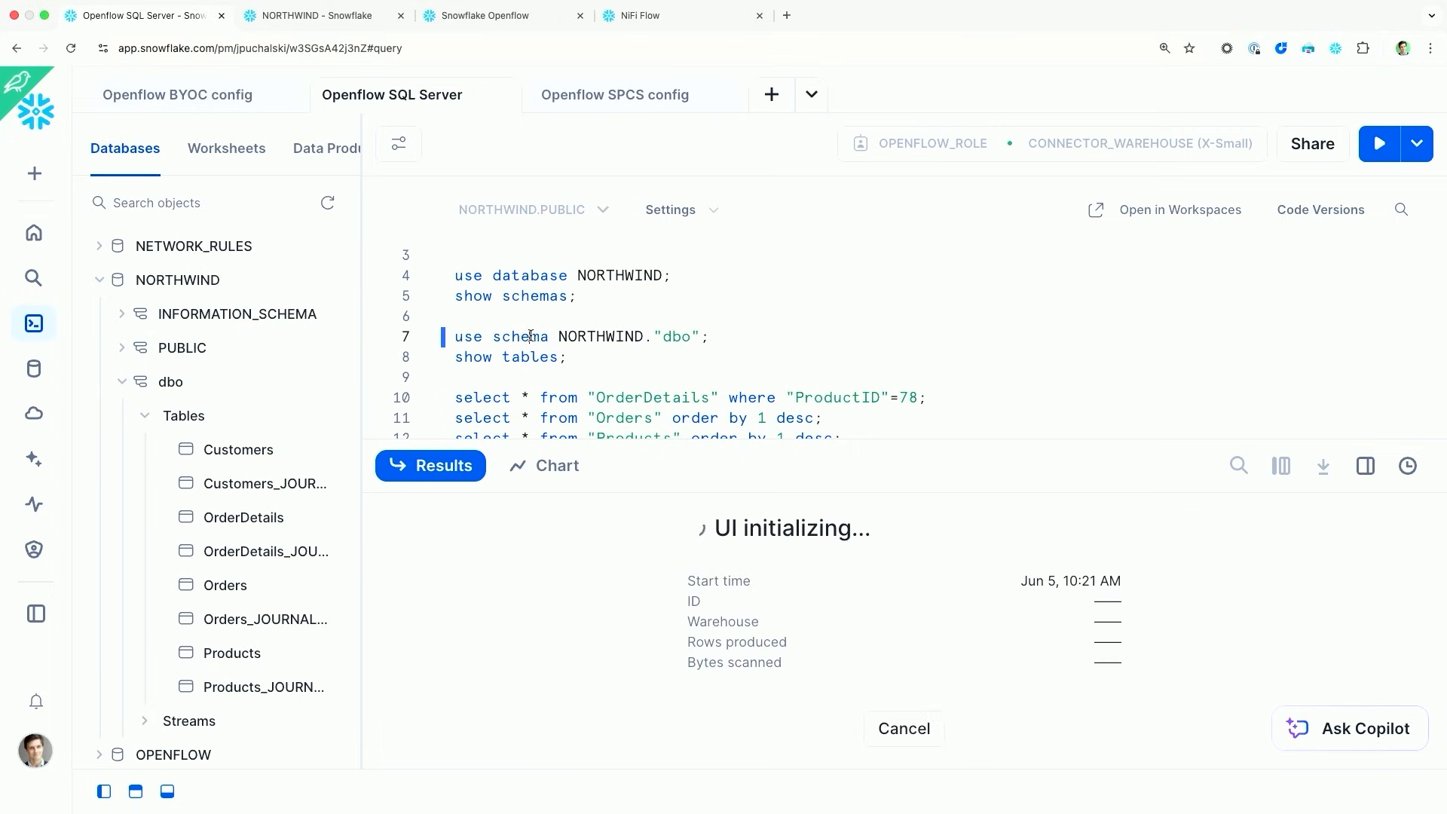
left_click(512, 360)
key("super+Return")
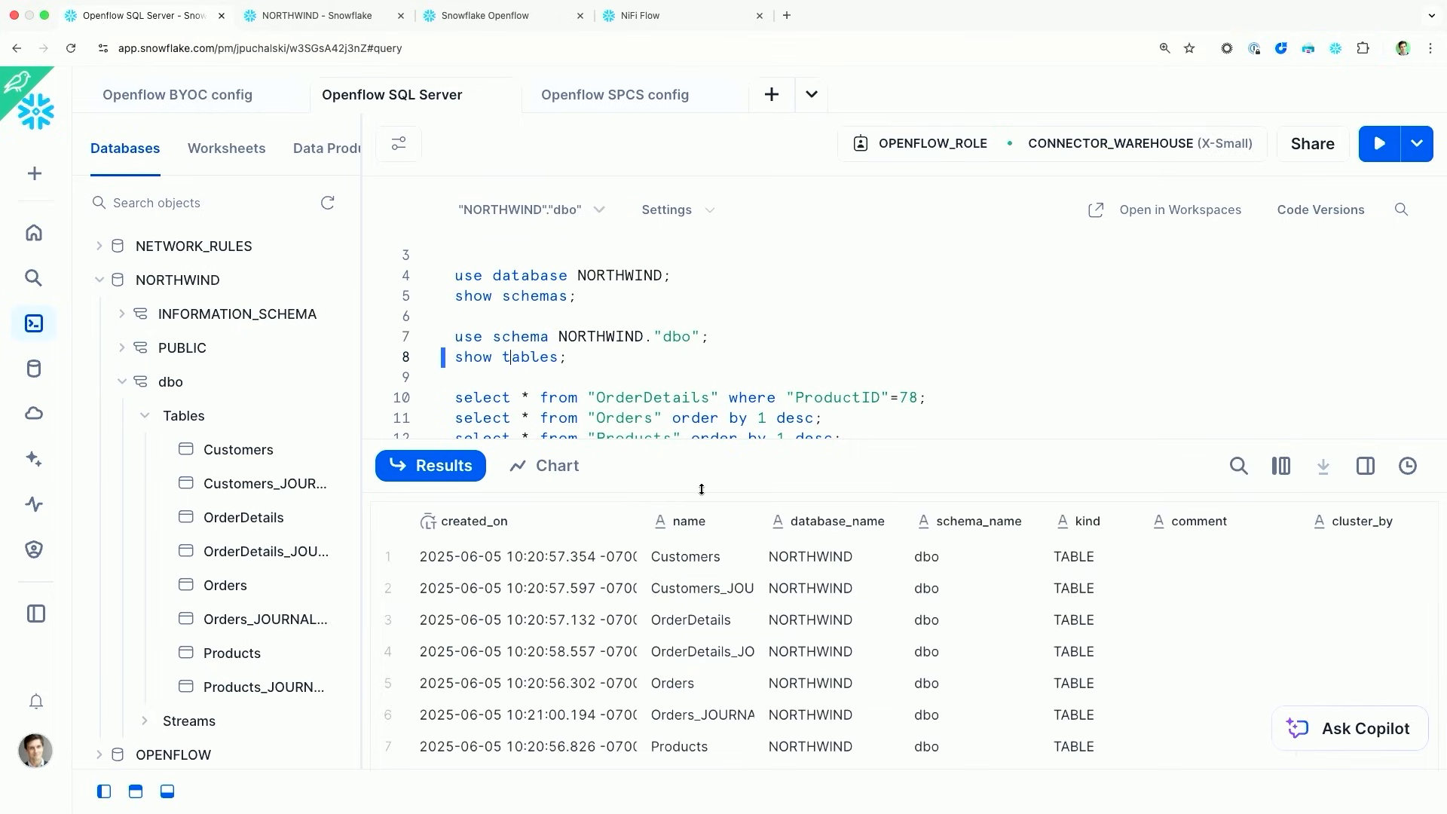
left_click_drag(753, 521, 1040, 514)
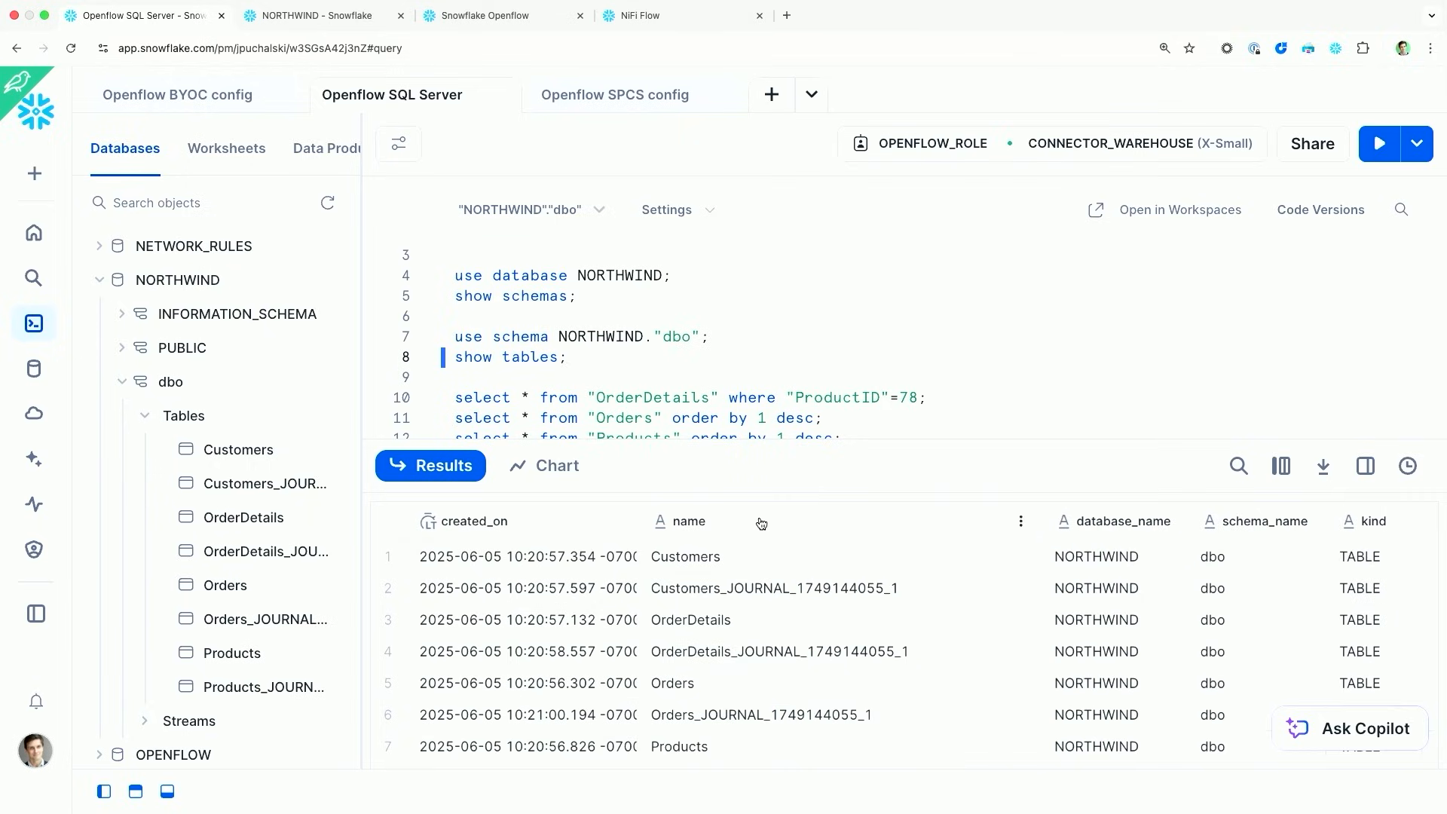
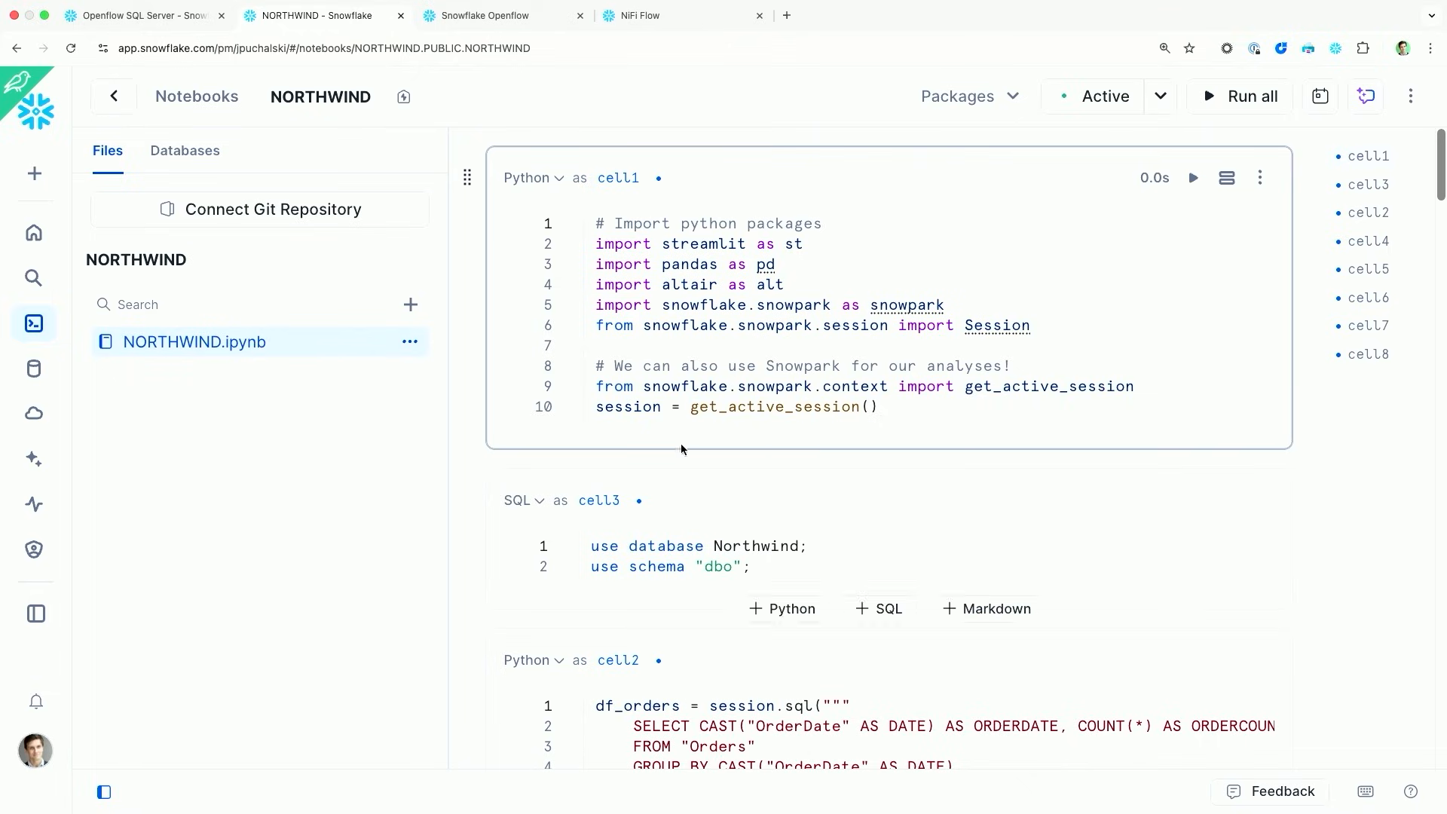
Step: Run all cells of the NORTHWIND notebook and review the order, top product, waffle stock and live waffle order outputs
left_click(1237, 113)
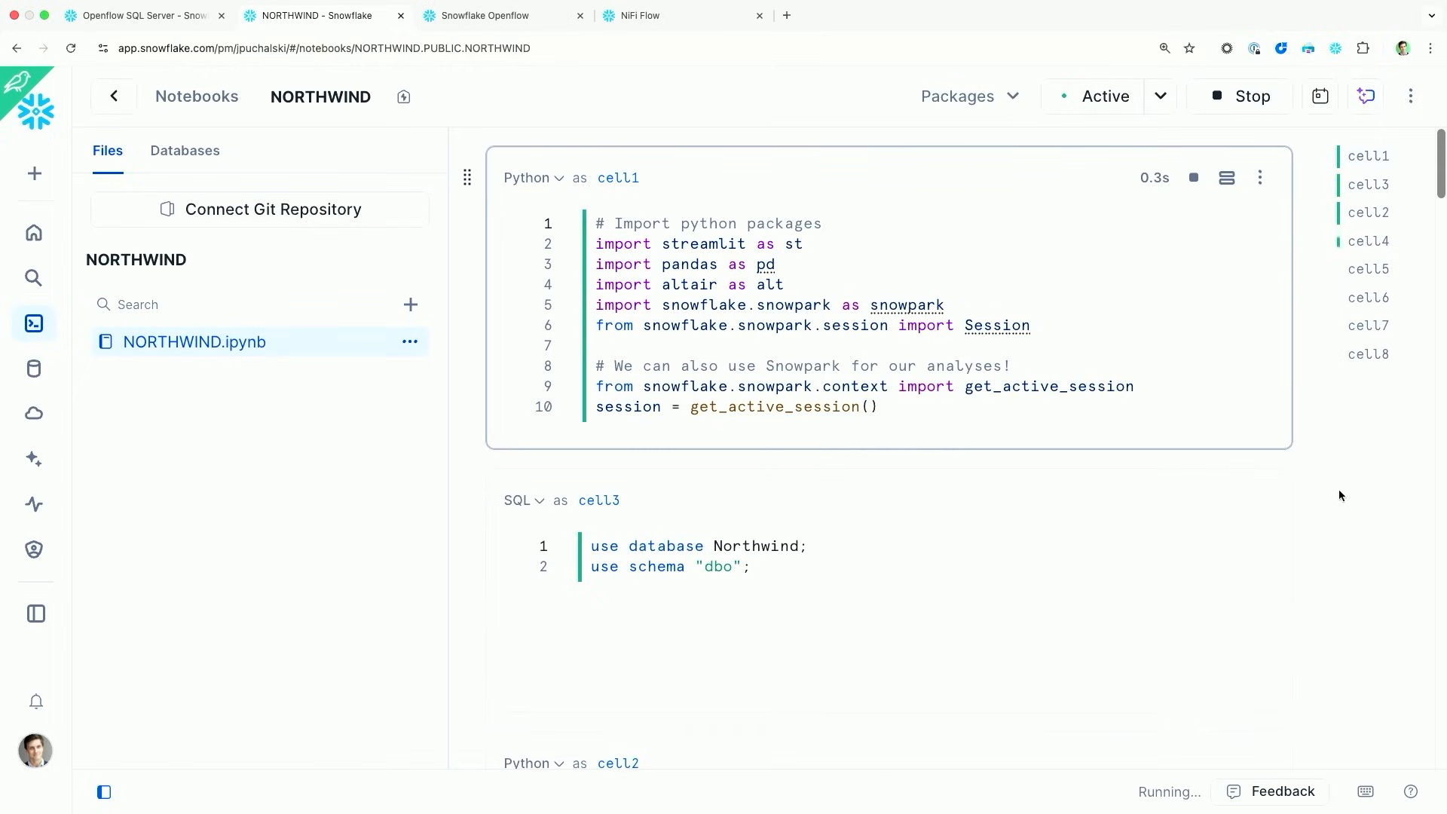
scroll(998, 612, "down", 10)
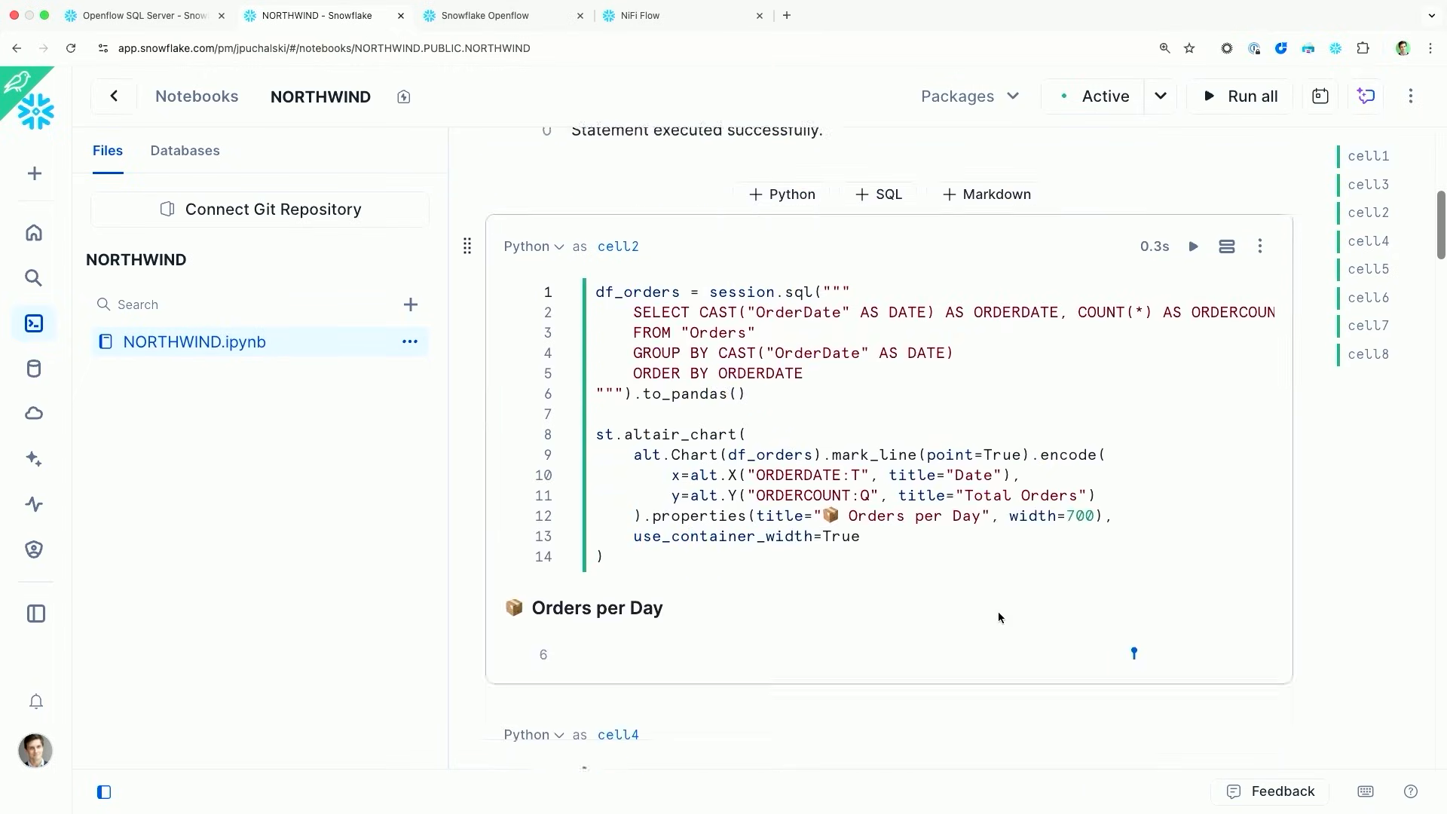
scroll(998, 612, "down", 2)
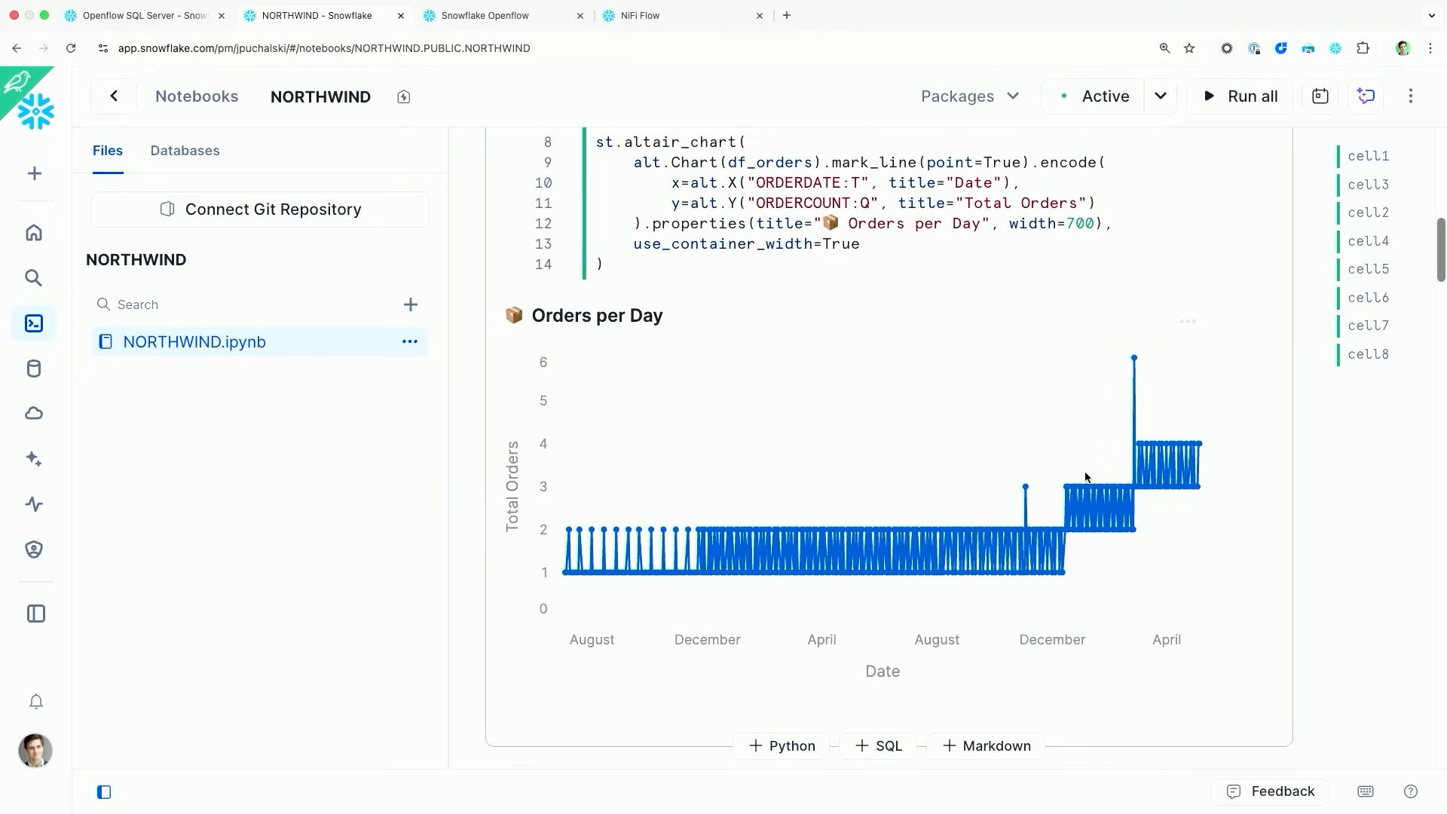
scroll(1148, 458, "down", 2)
scroll(1148, 458, "down", 7)
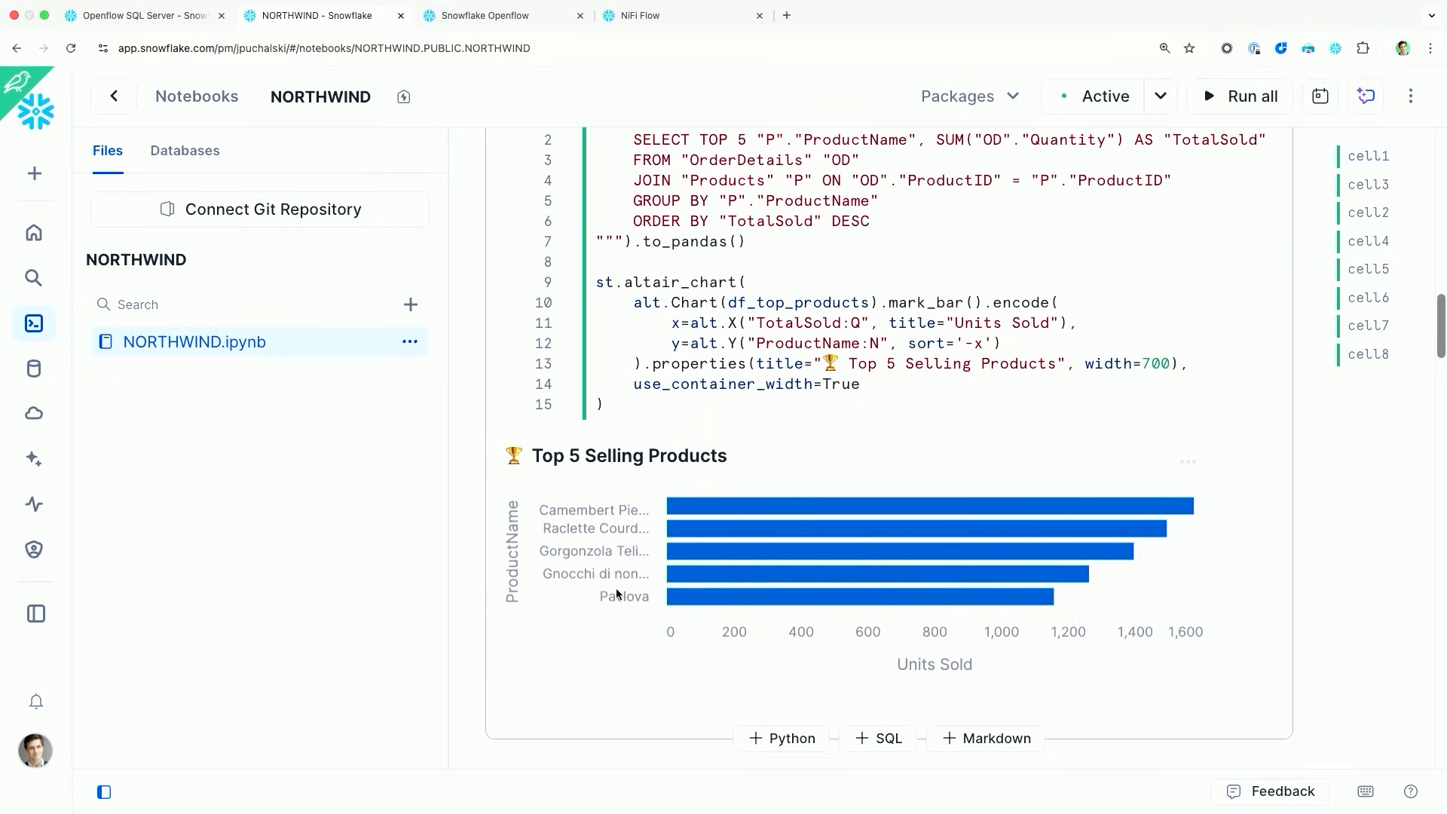
scroll(616, 593, "down", 9)
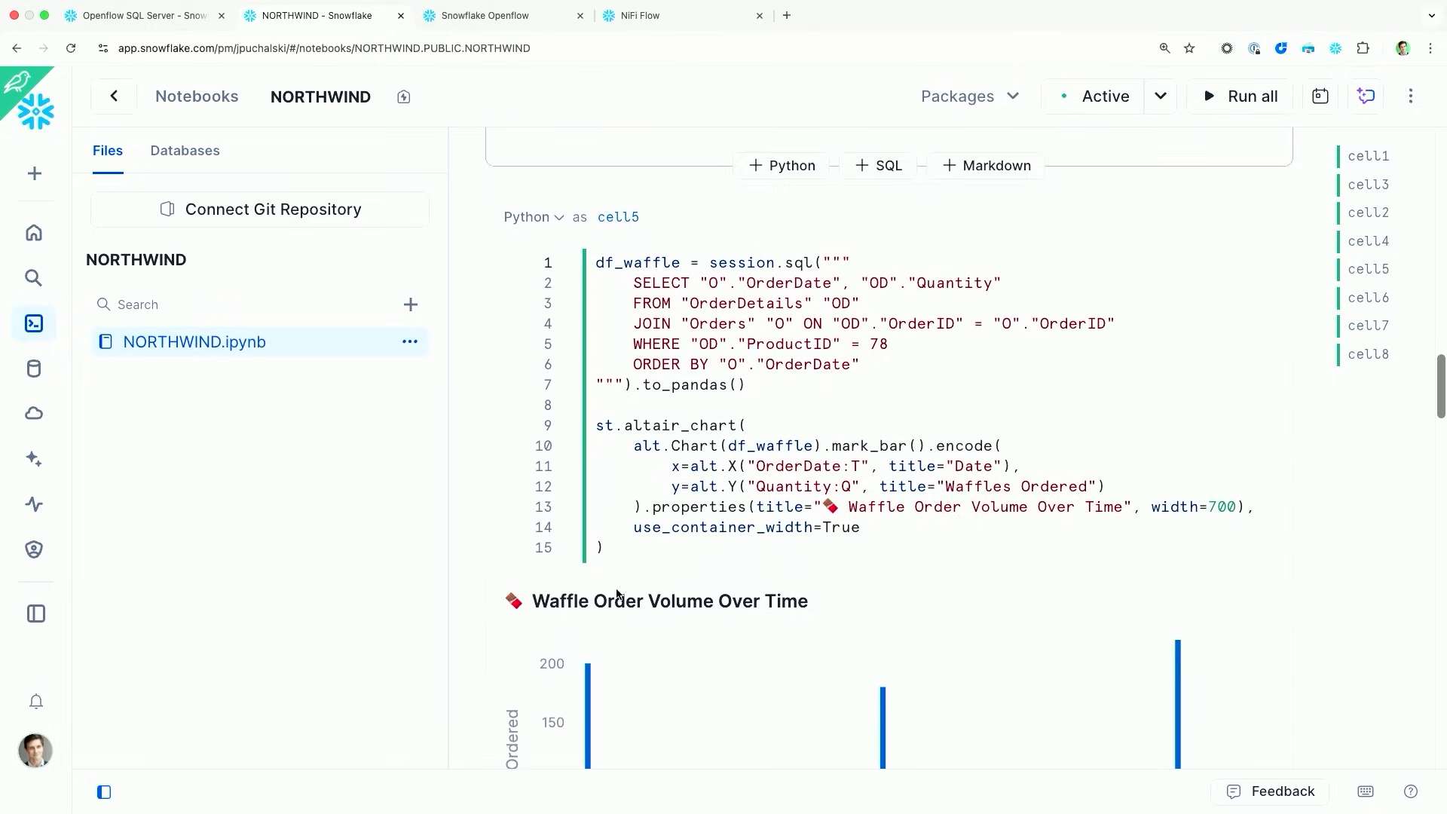
scroll(617, 593, "down", 2)
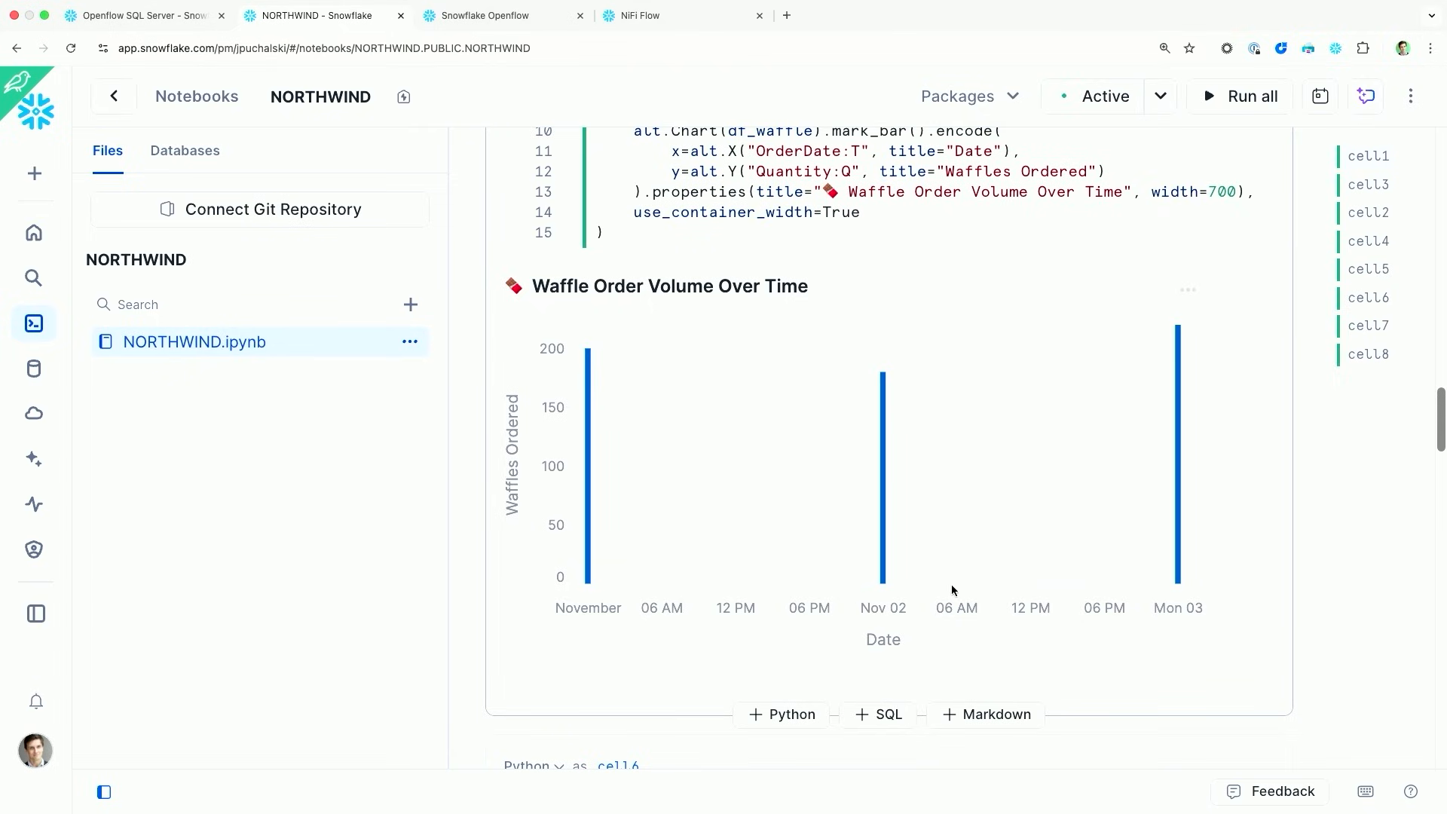
scroll(951, 584, "down", 7)
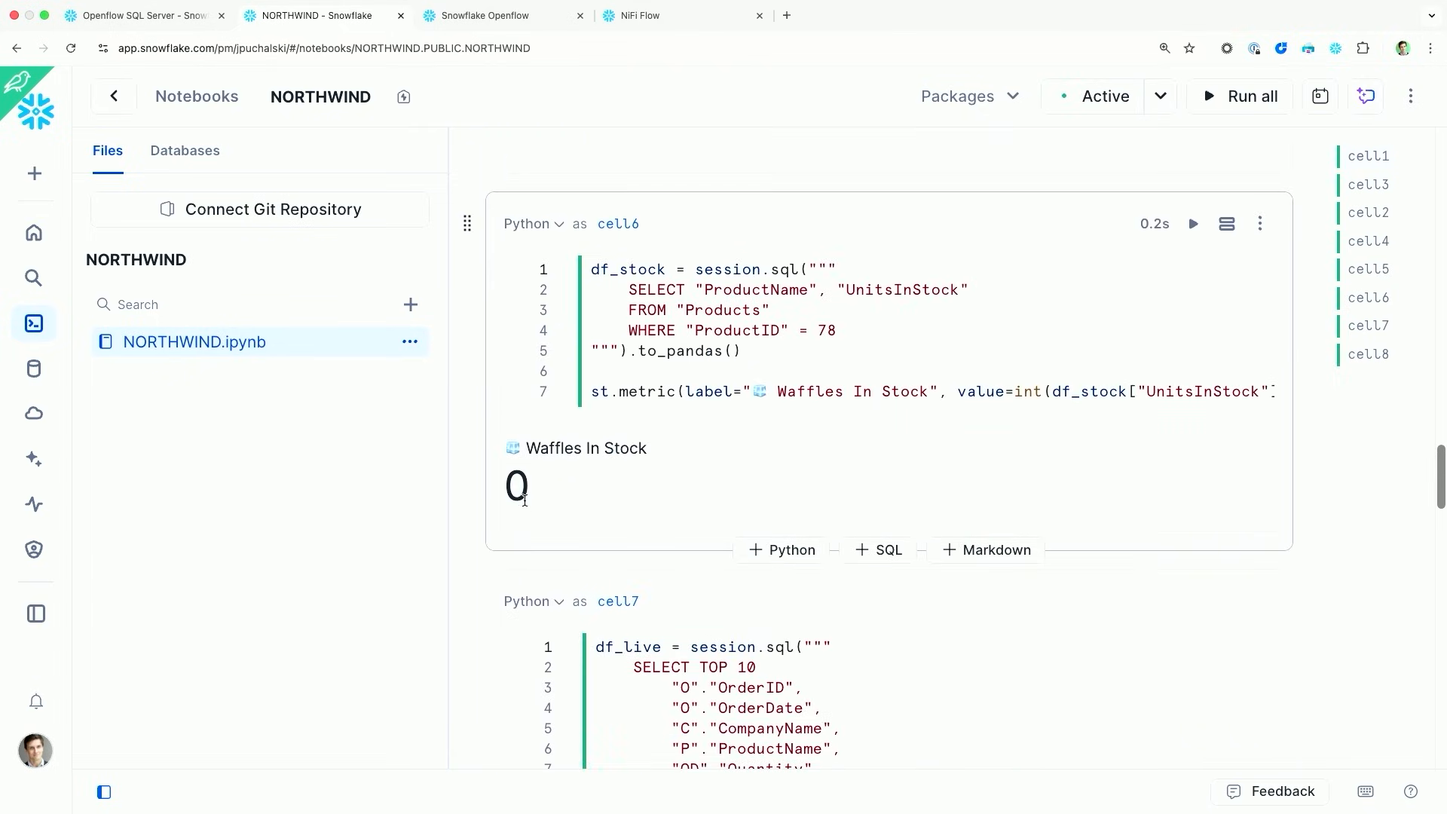
scroll(625, 486, "down", 2)
scroll(624, 486, "down", 13)
scroll(625, 481, "down", 8)
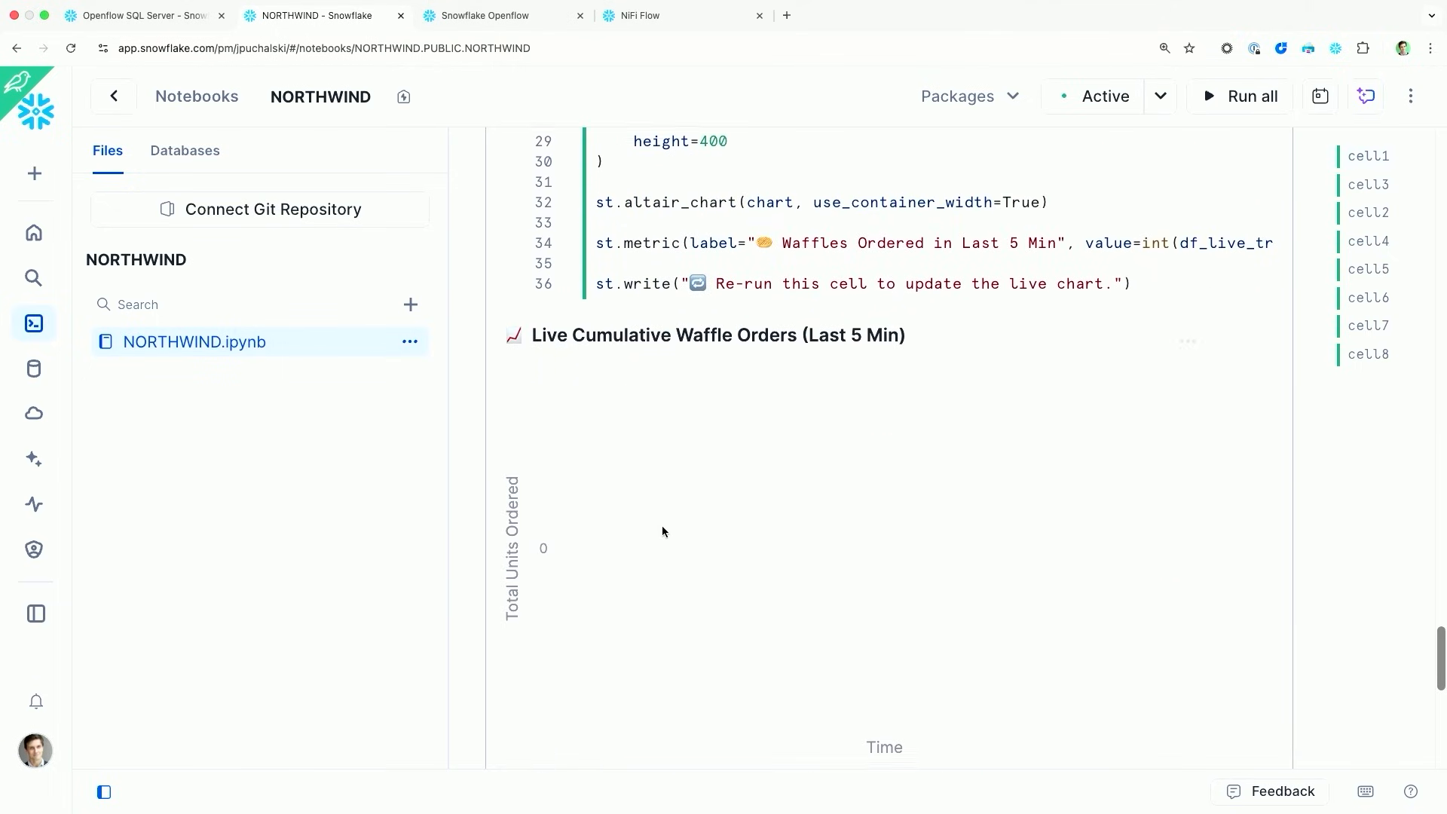
scroll(661, 526, "down", 3)
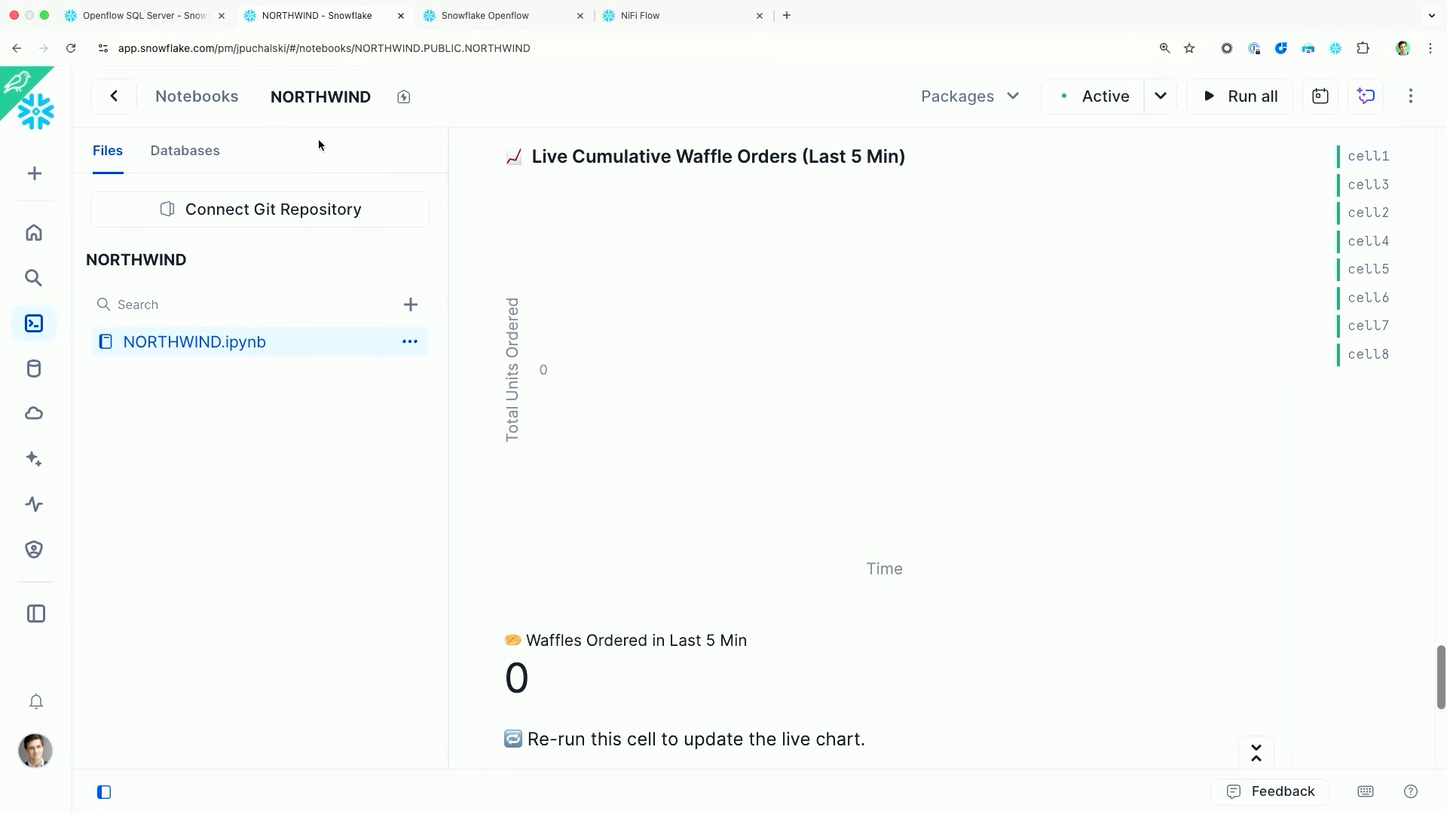
Step: Switch to the SQL IDE, choose the live_orders.sql run configuration and run it against the RDS SQL Server Northwind database
key("ctrl+Left")
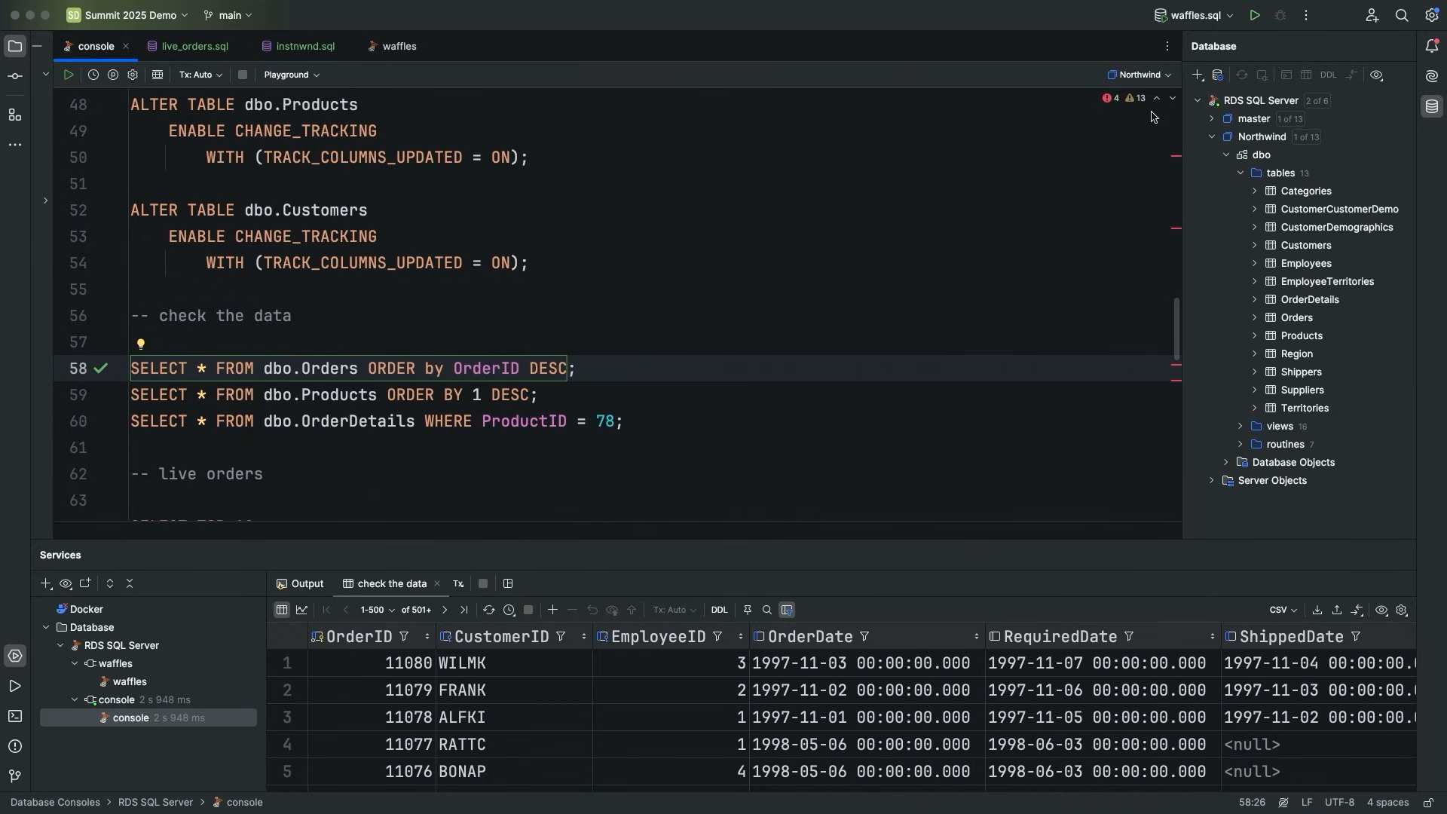
left_click(1195, 15)
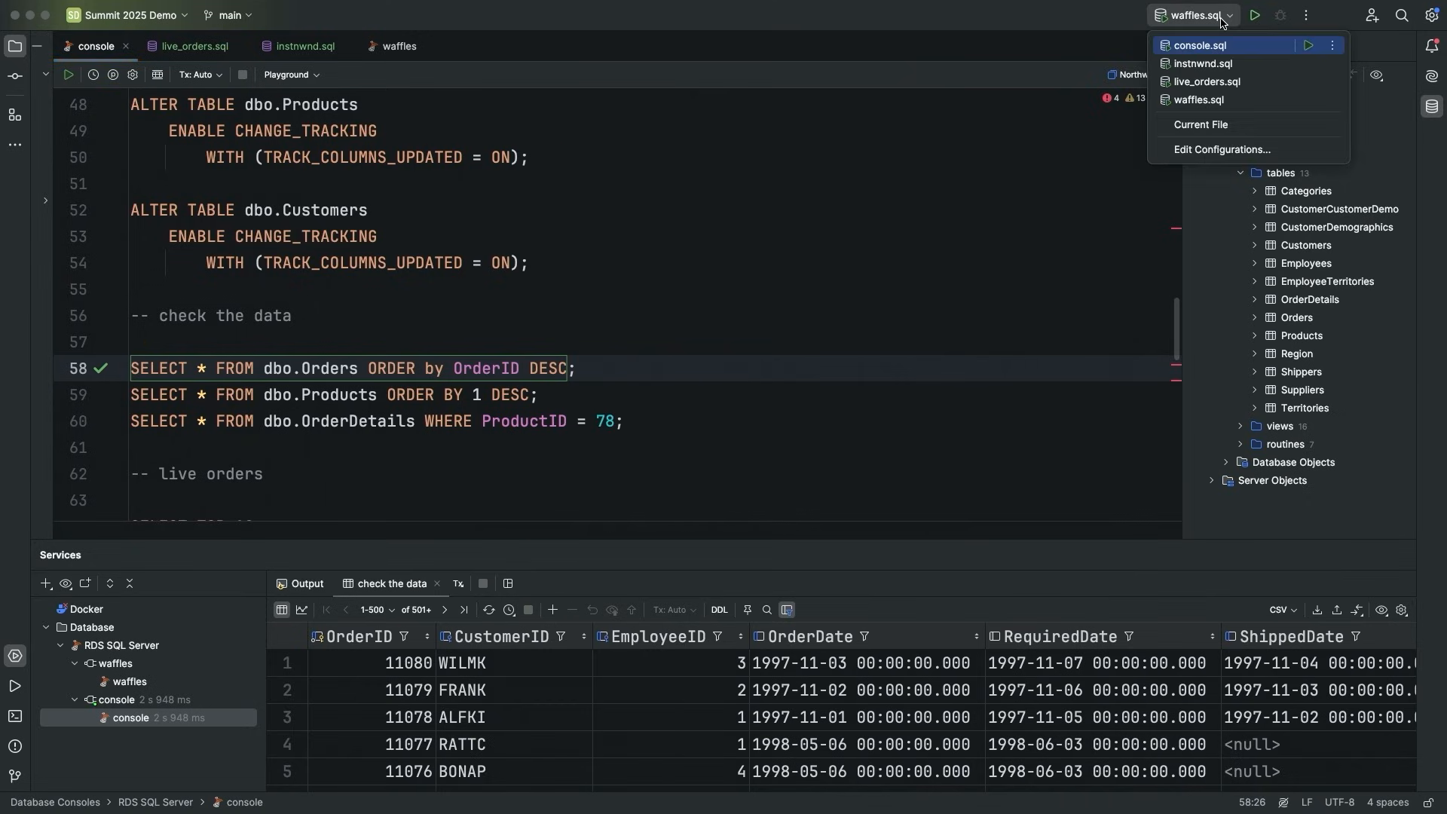
left_click(1211, 81)
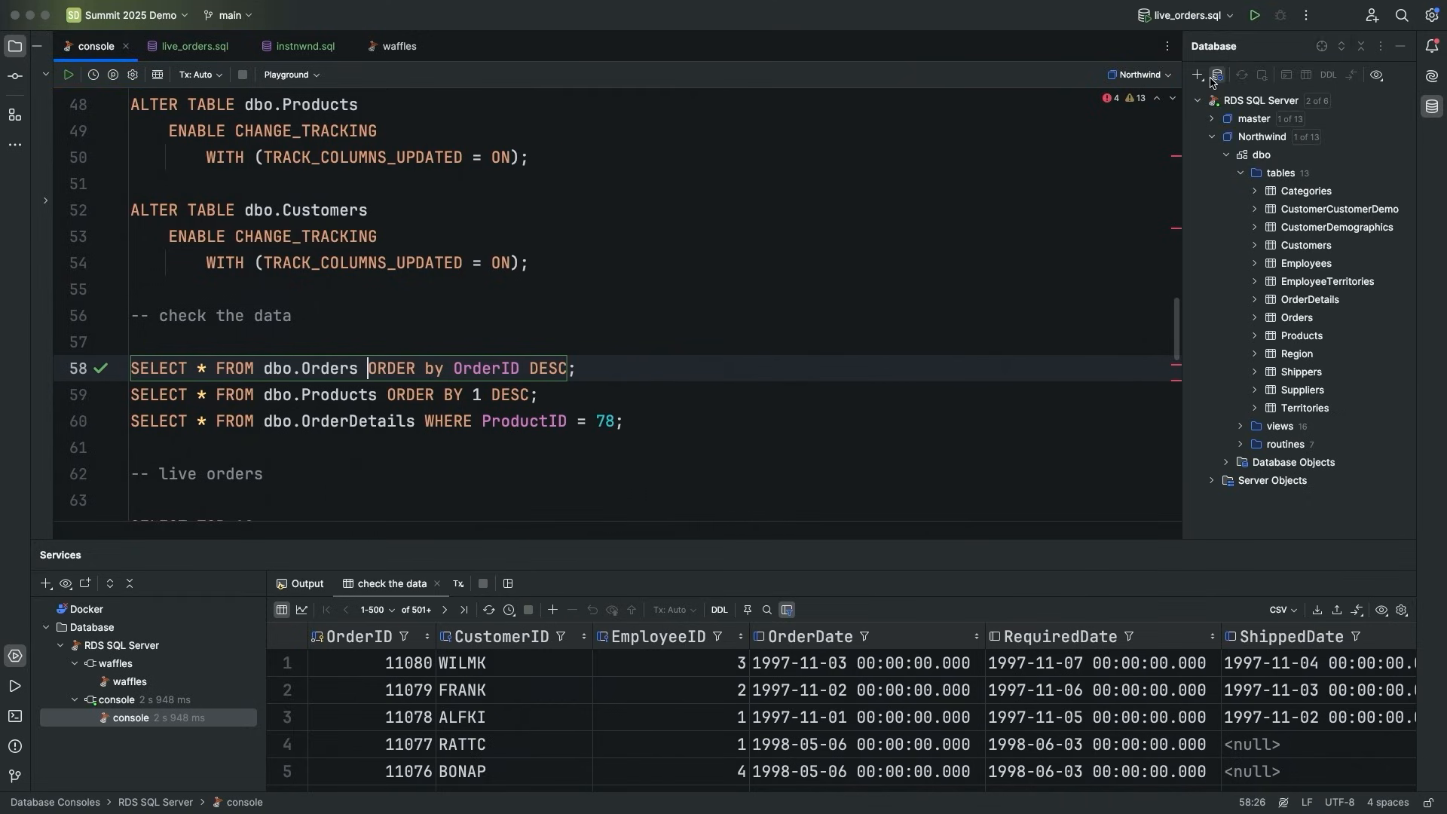
left_click(1255, 22)
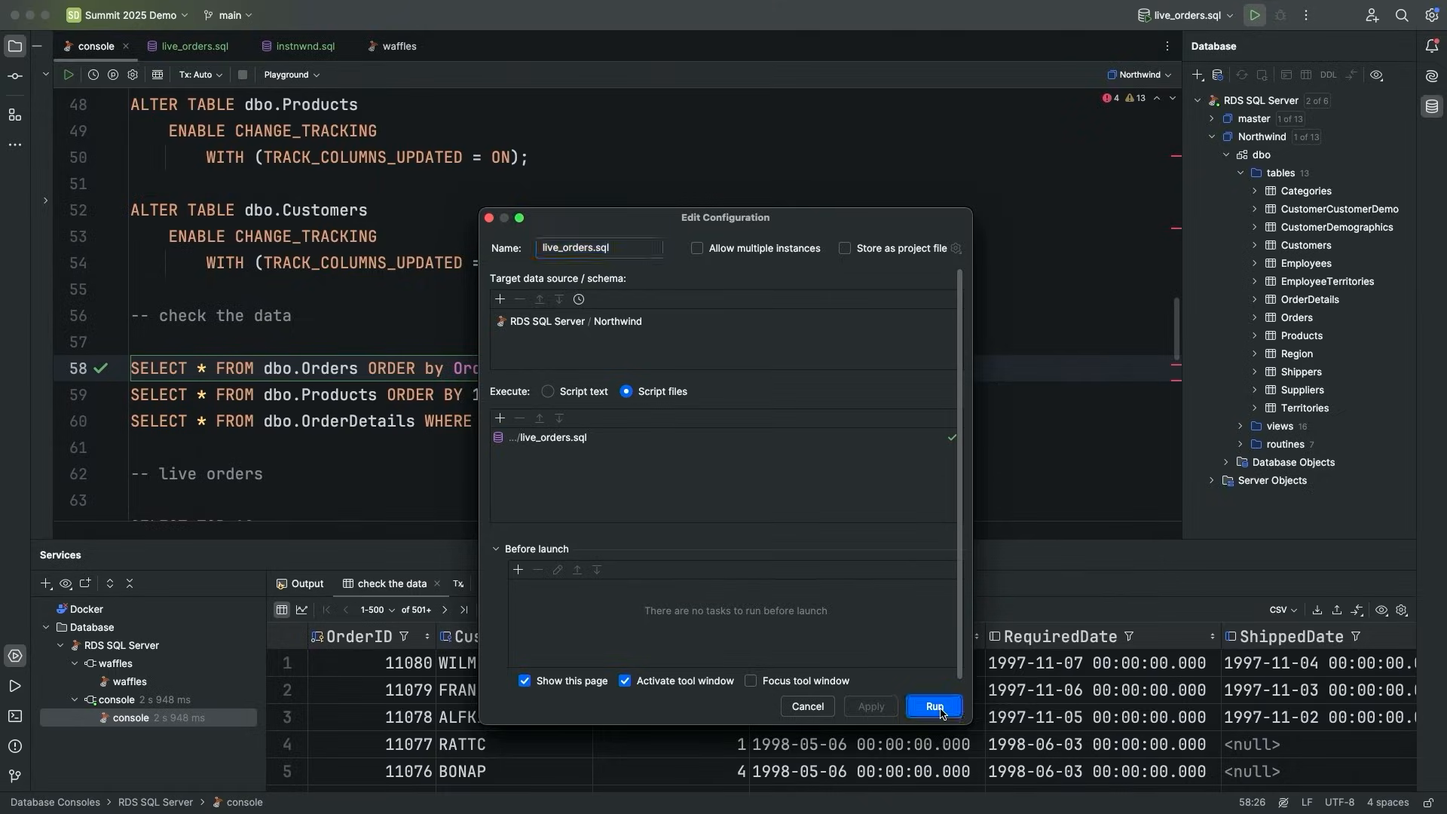
left_click(934, 706)
Step: Run the live orders query SELECT TOP 10 * FROM Orders ORDER BY OrderDate DESC repeatedly to check for incoming orders
scroll(587, 426, "down", 5)
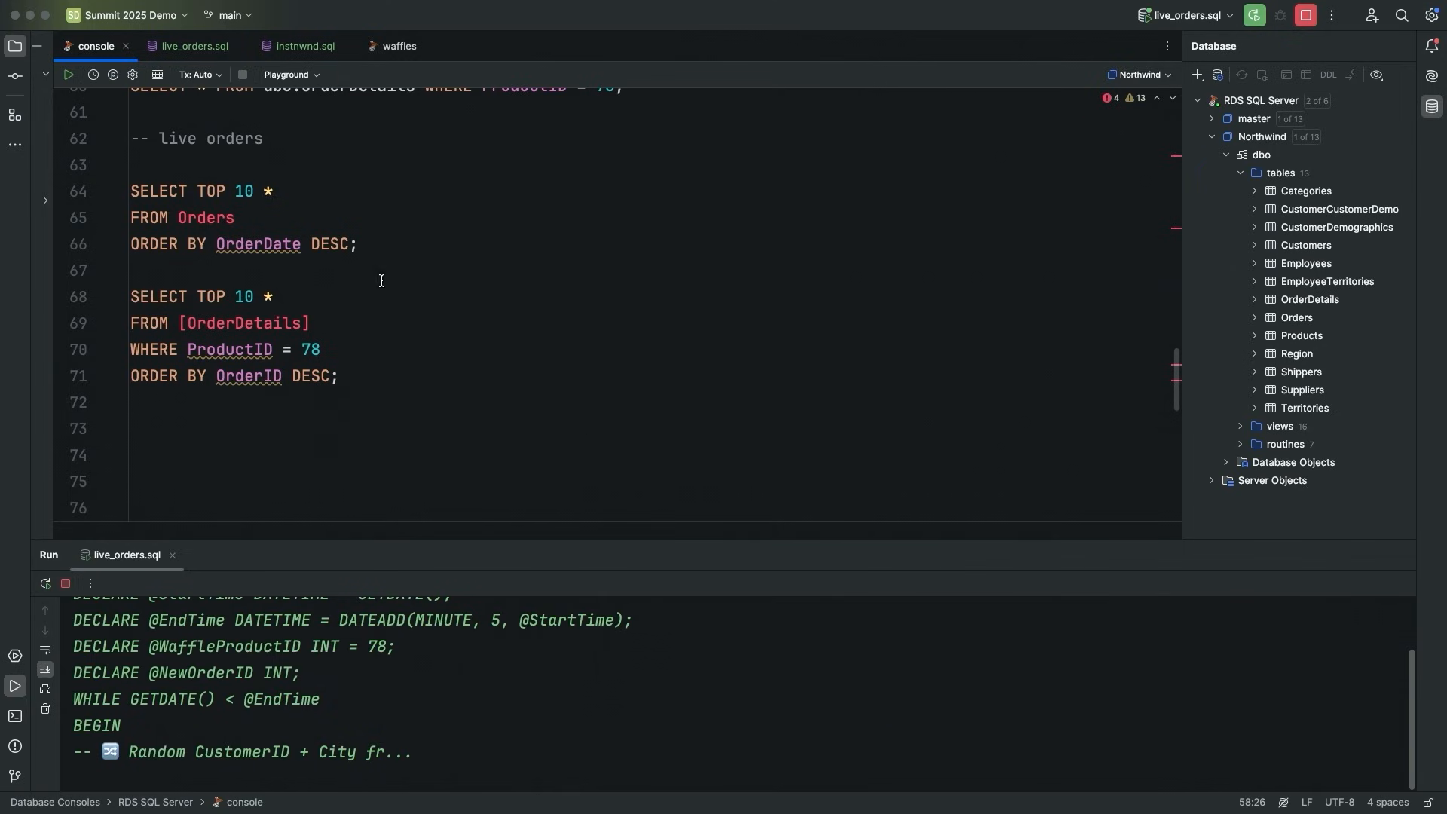
left_click(208, 193)
key("super+Return")
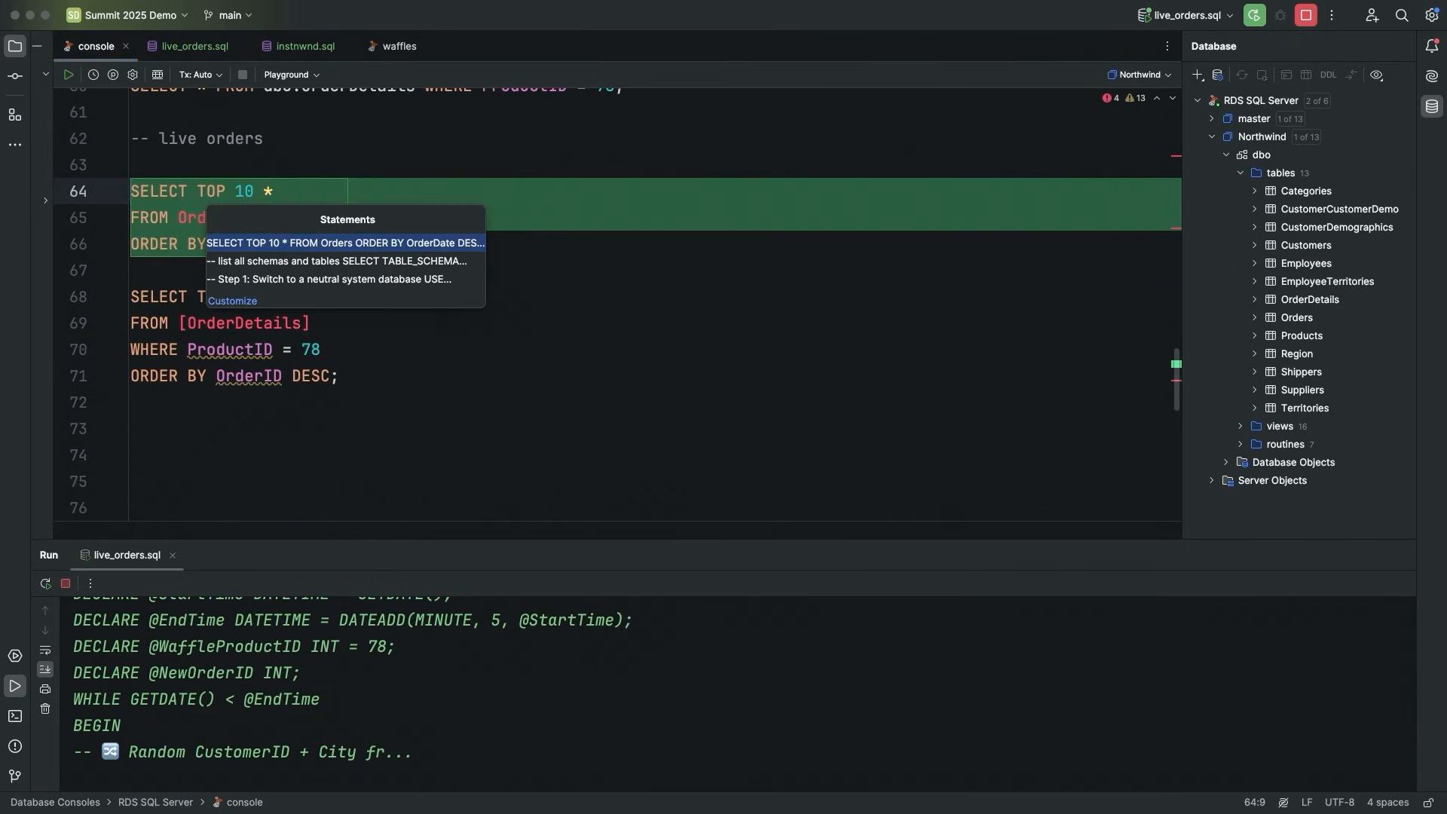
key("Return")
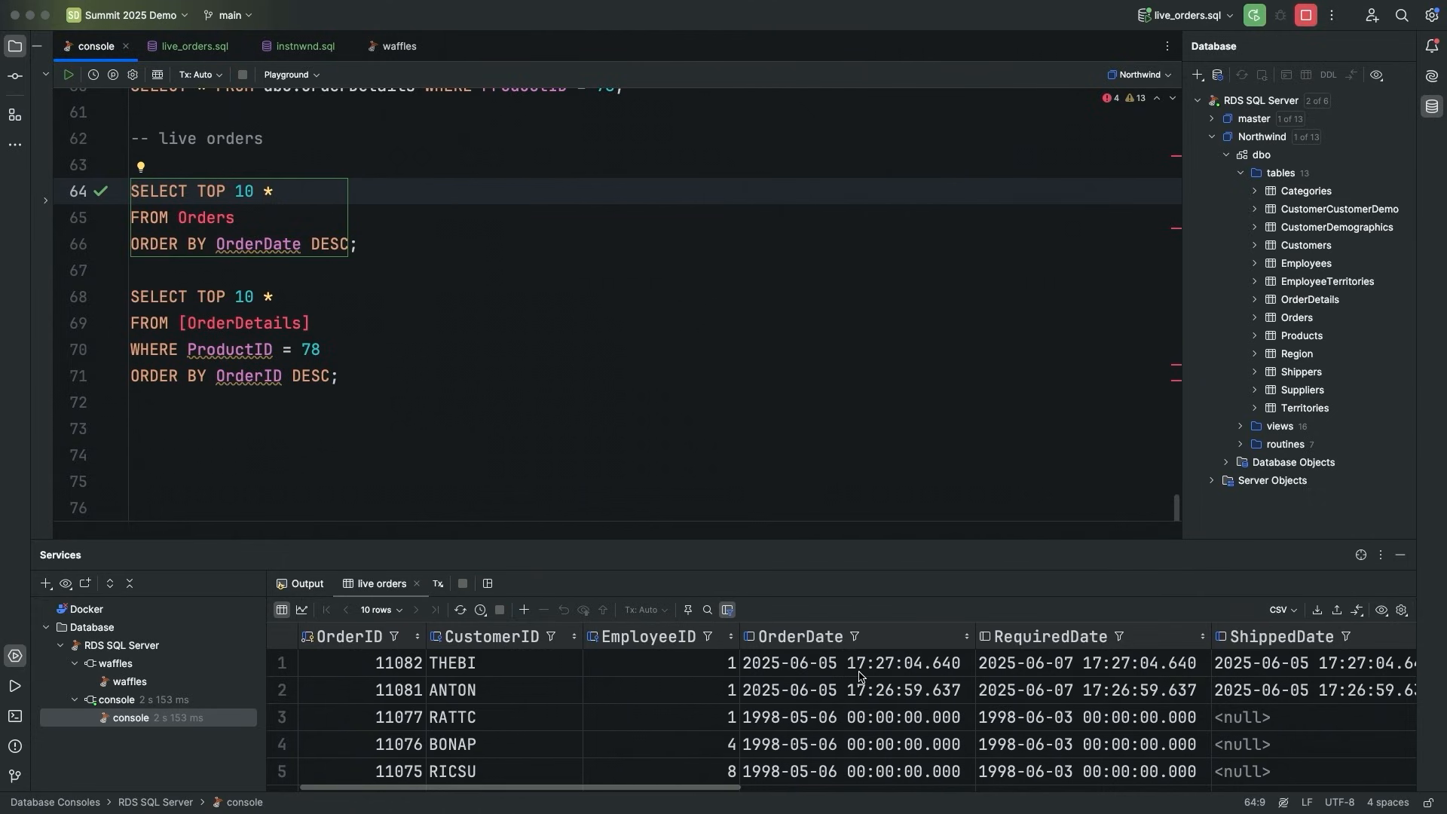
key("super+Return")
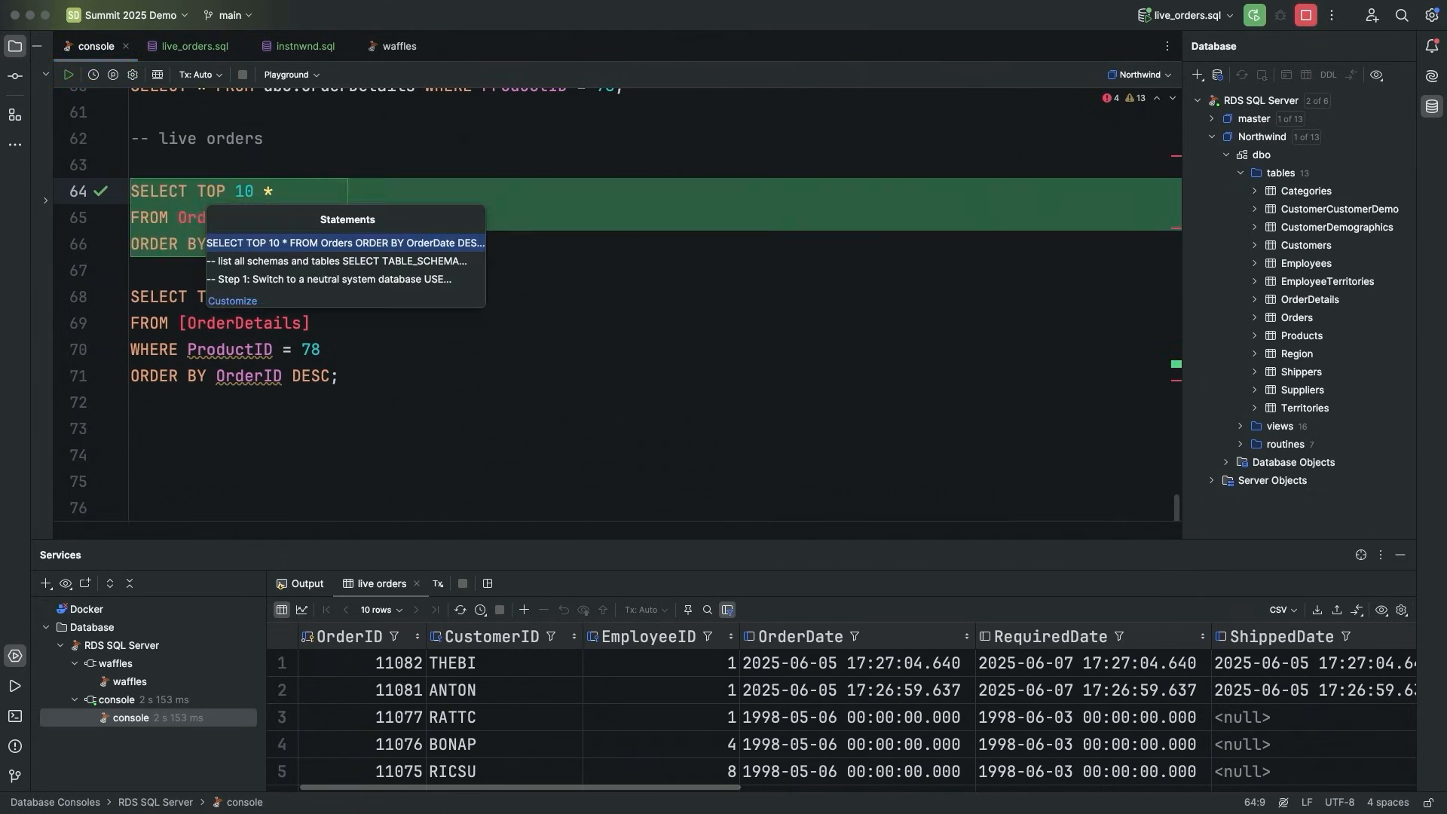
key("Return")
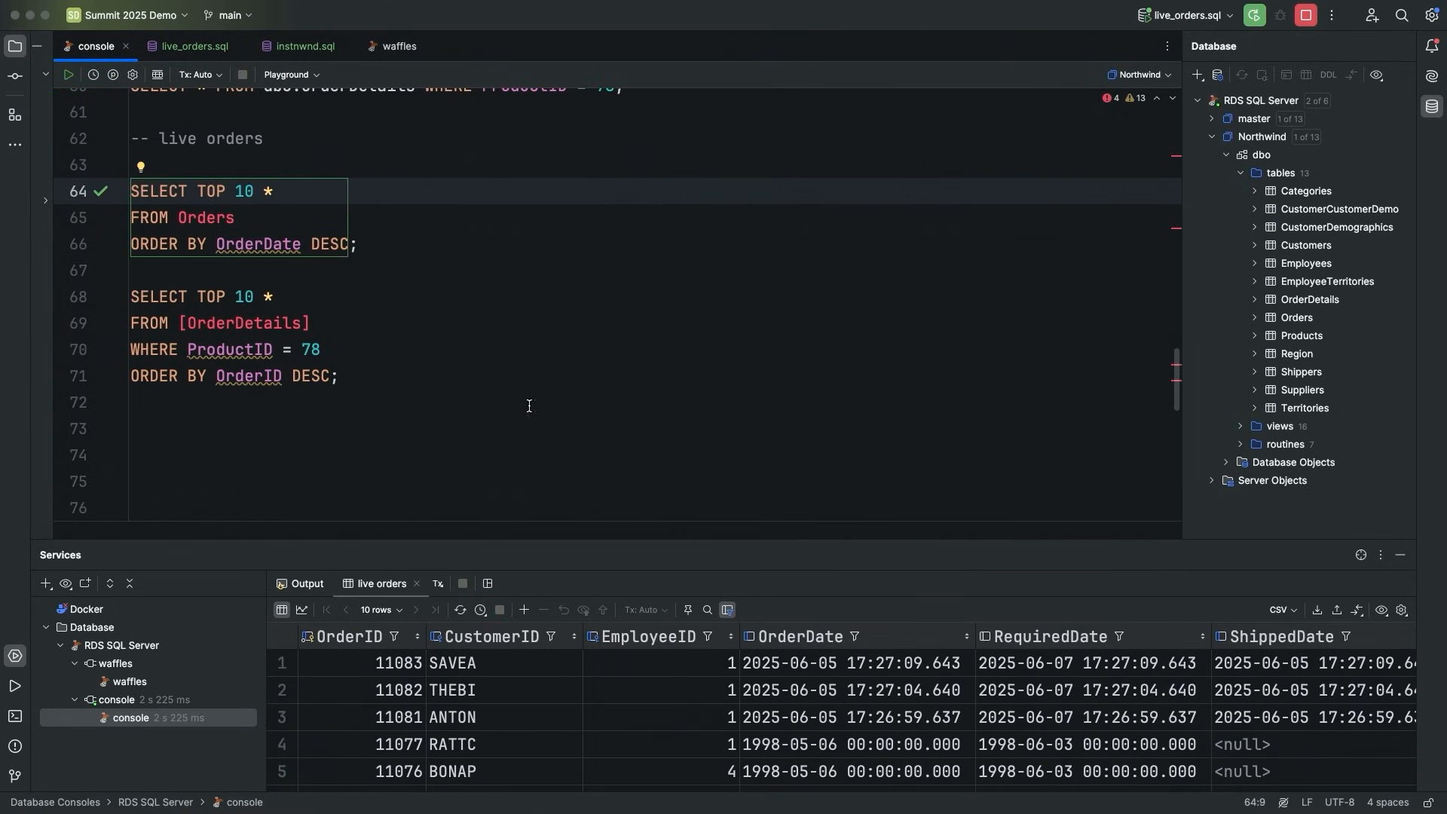
key("super+Return")
key("Return")
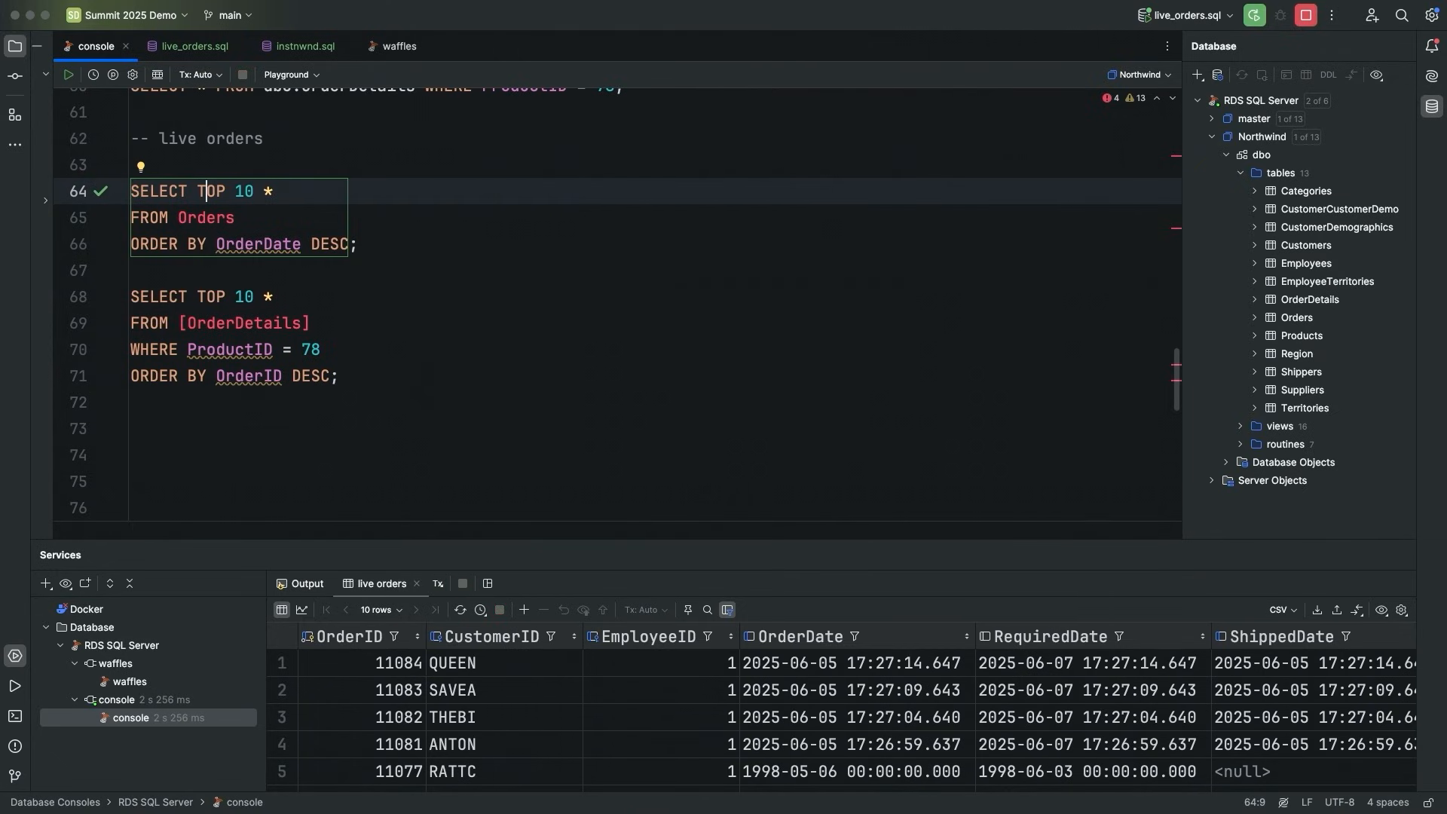
key("super+Return")
key("Return")
Step: Switch to the NiFi Flow browser page and leave the Snapshot Load group to view the sqlserver-connector group's load status
key("ctrl+Right")
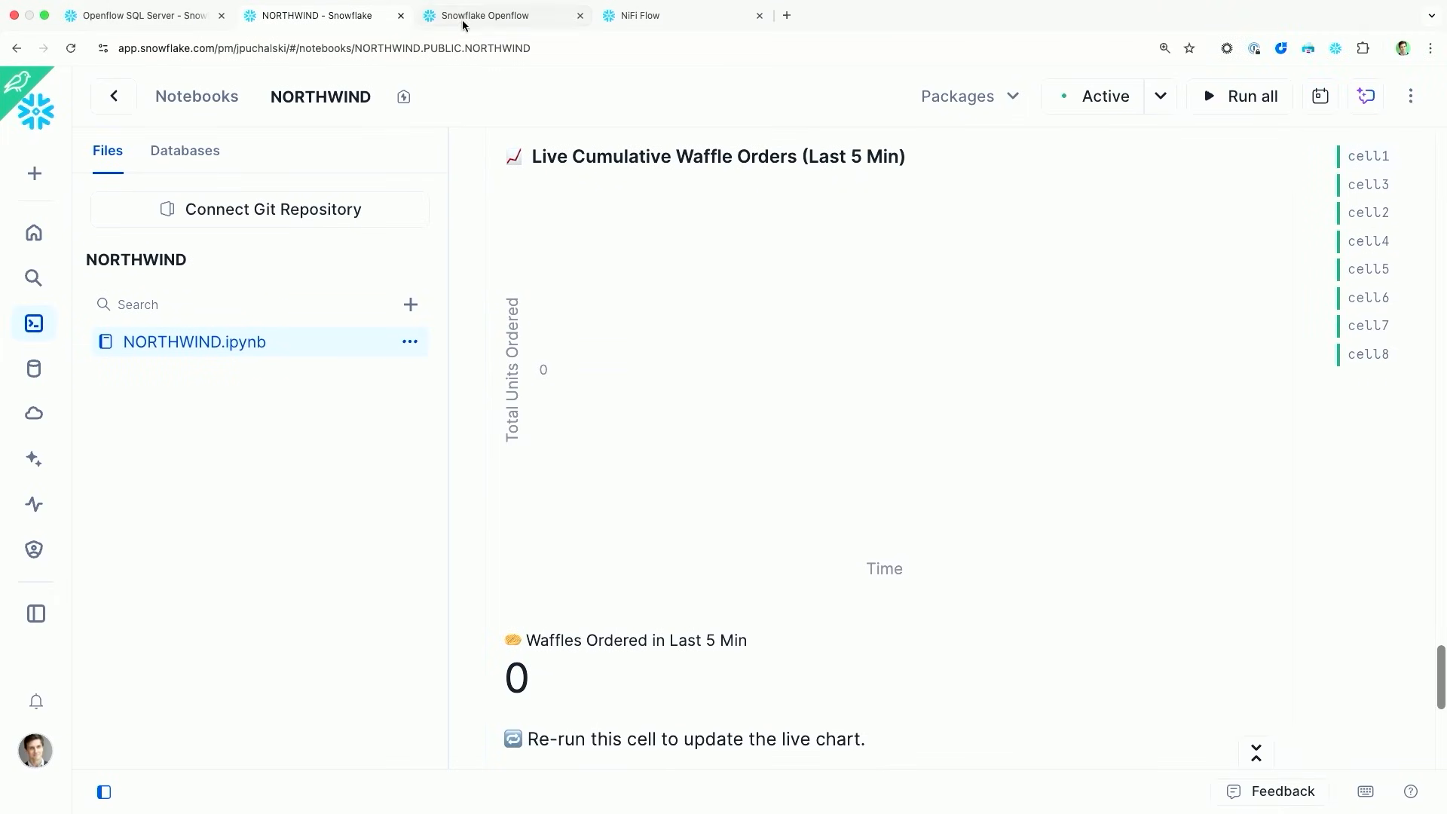
left_click(482, 16)
left_click(644, 15)
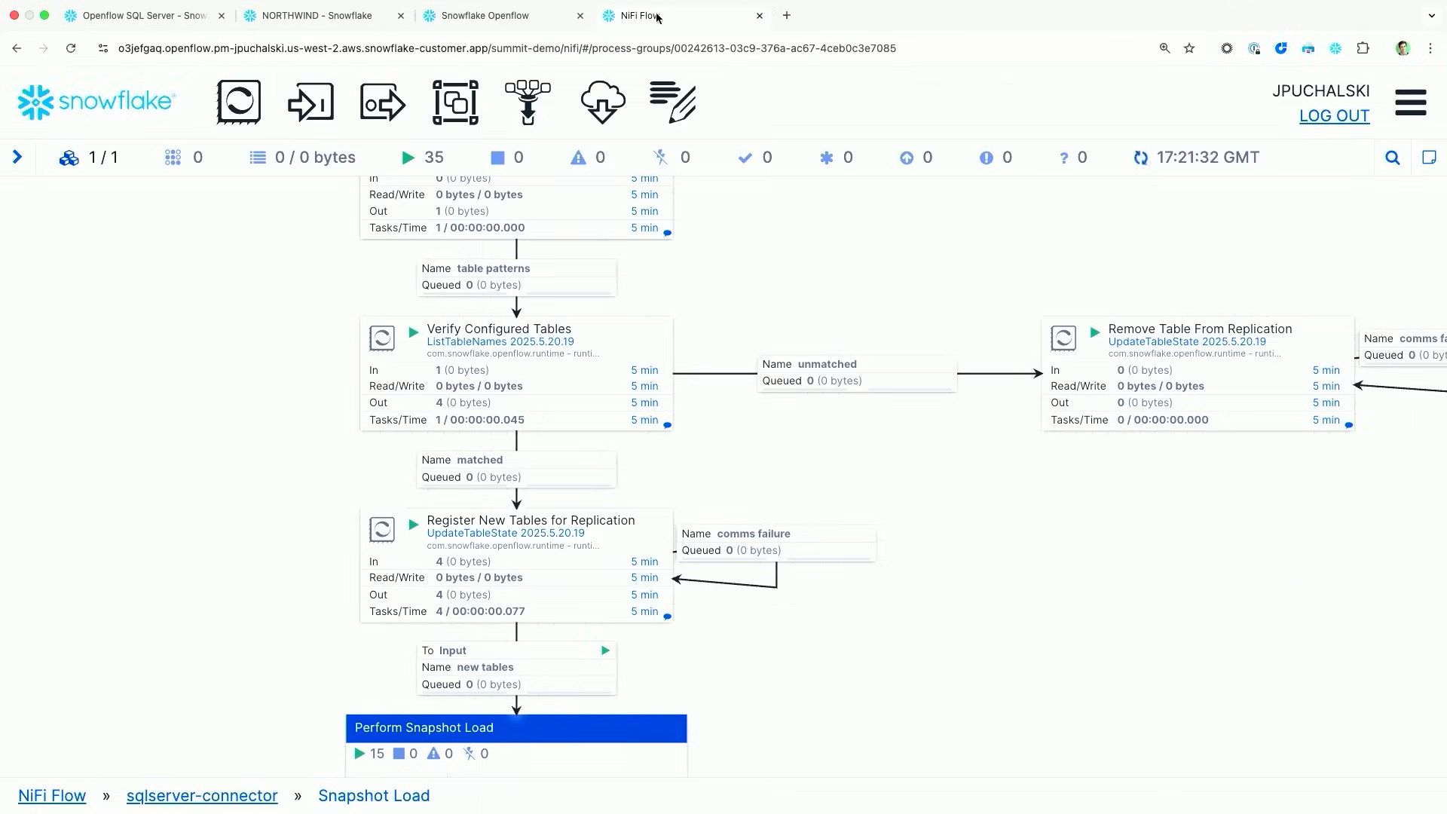
key("Escape")
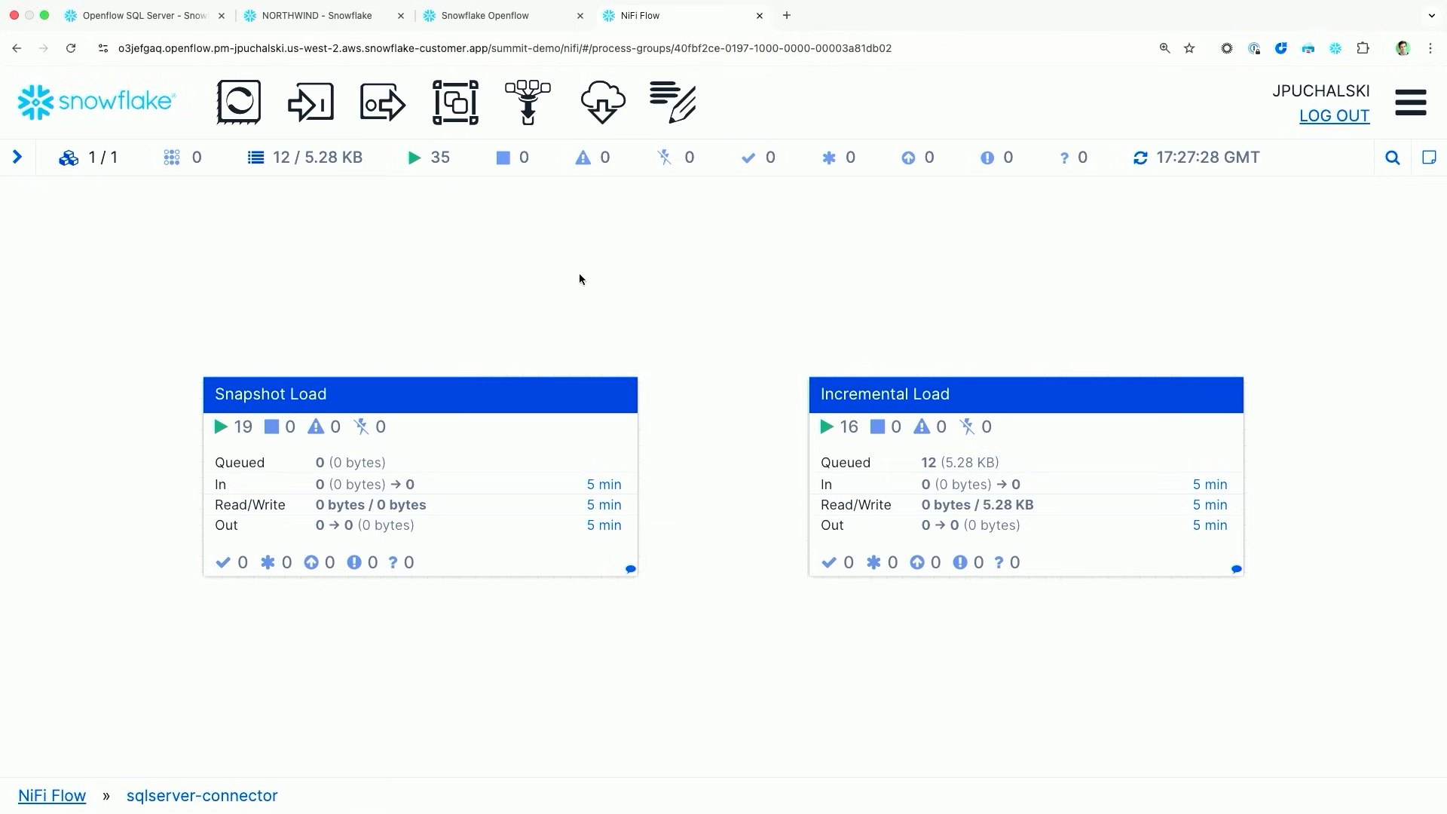
left_click(162, 21)
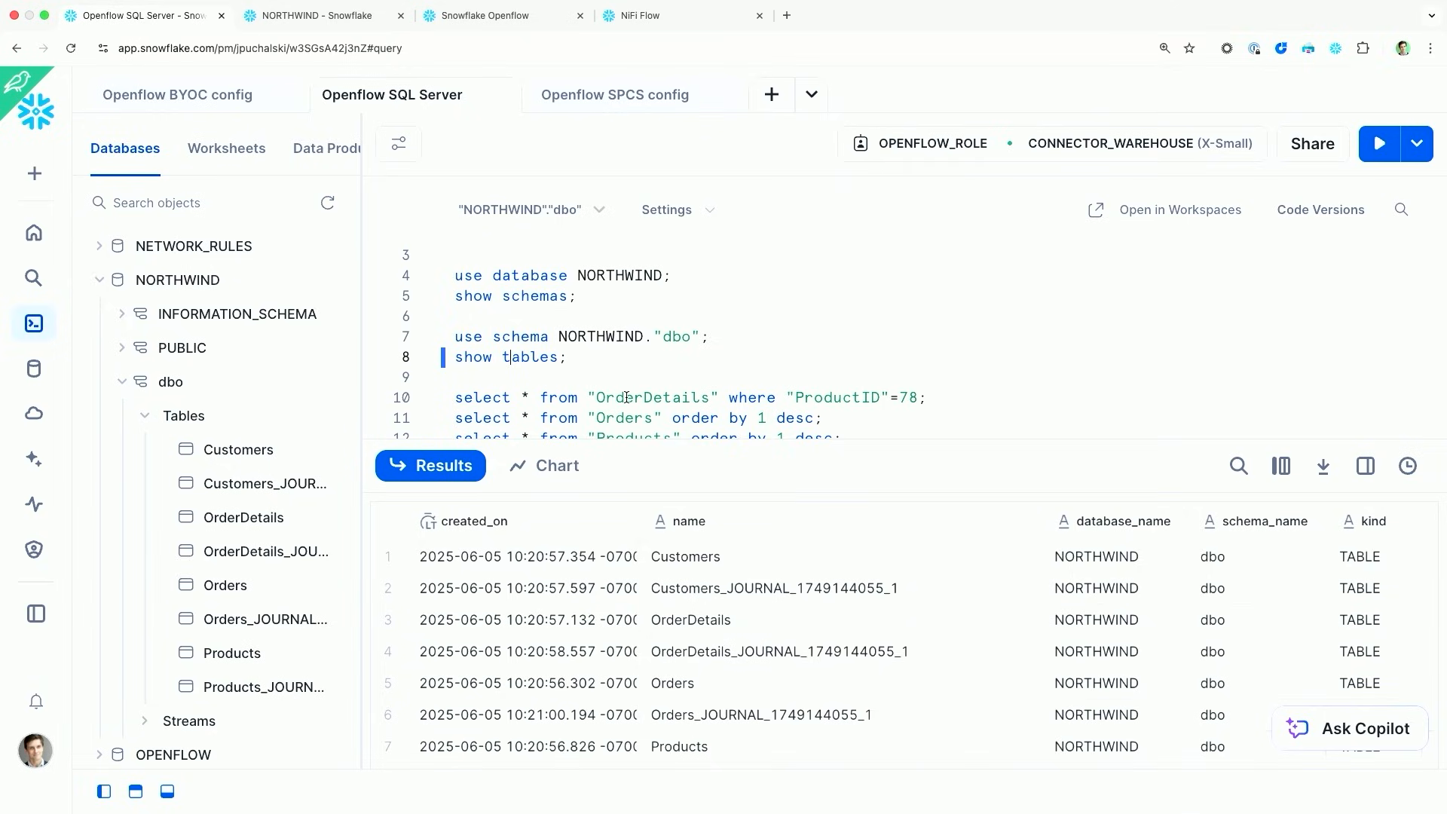
scroll(626, 397, "down", 2)
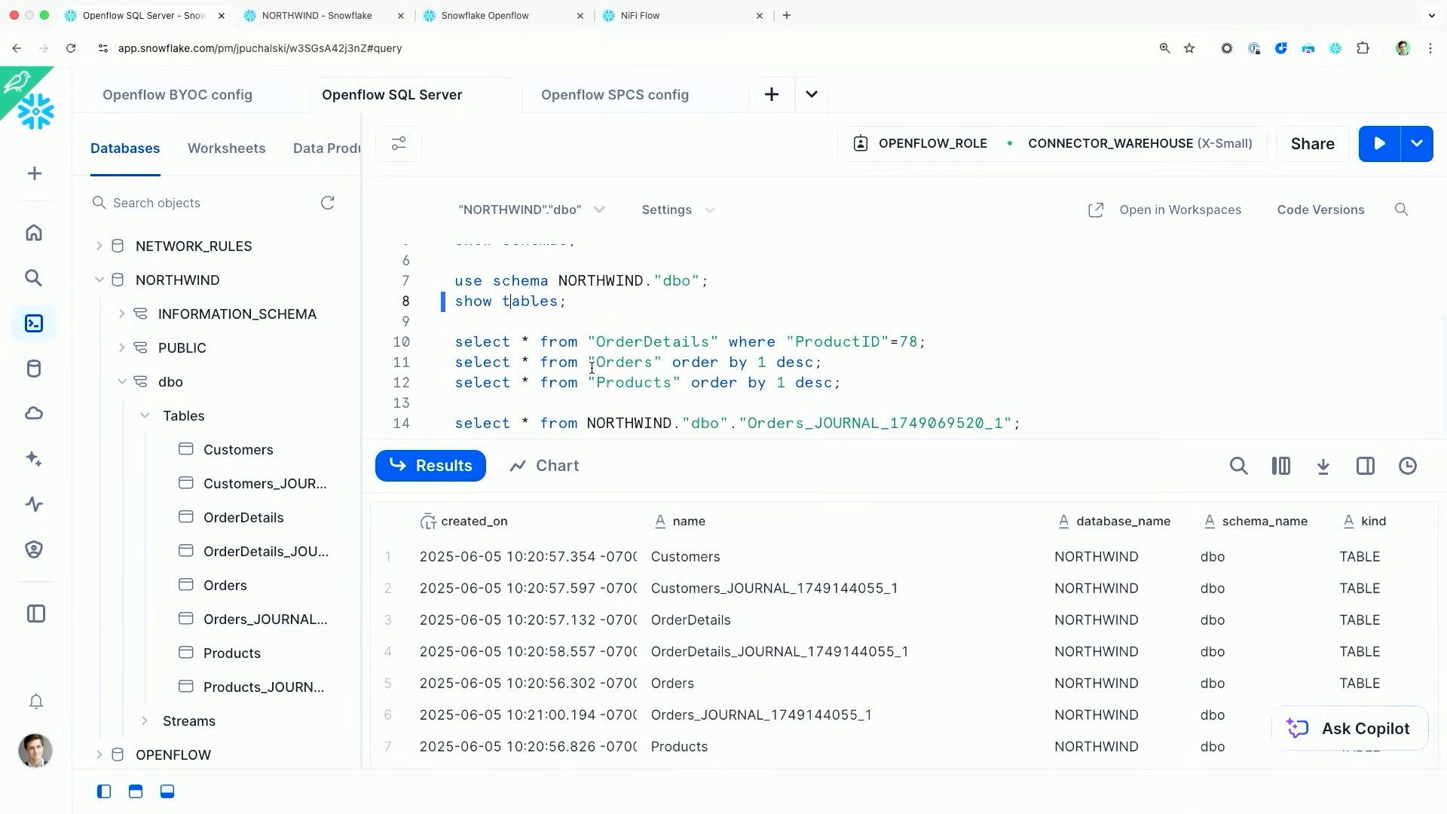
mouse_move(280, 619)
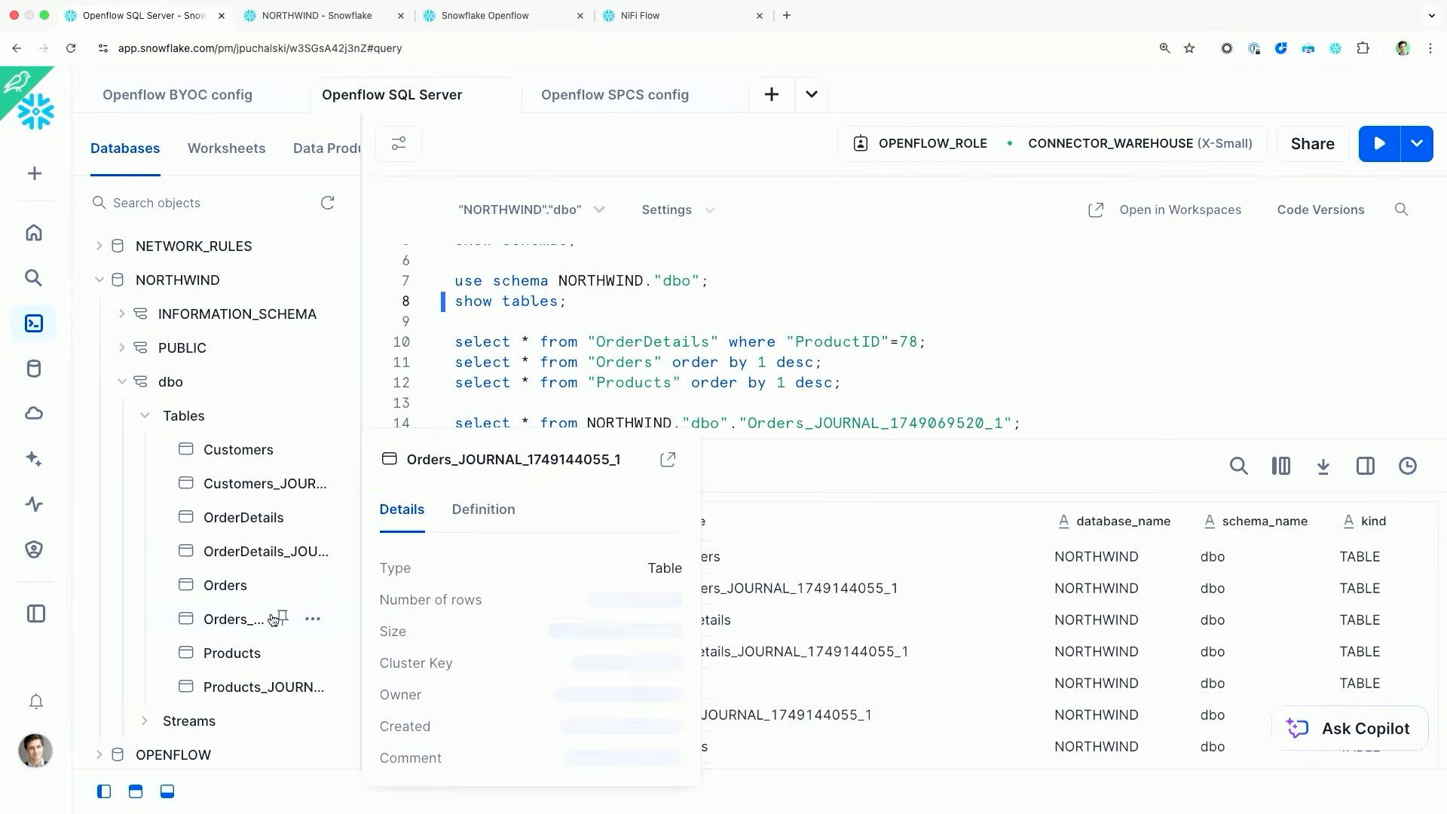
left_click(313, 619)
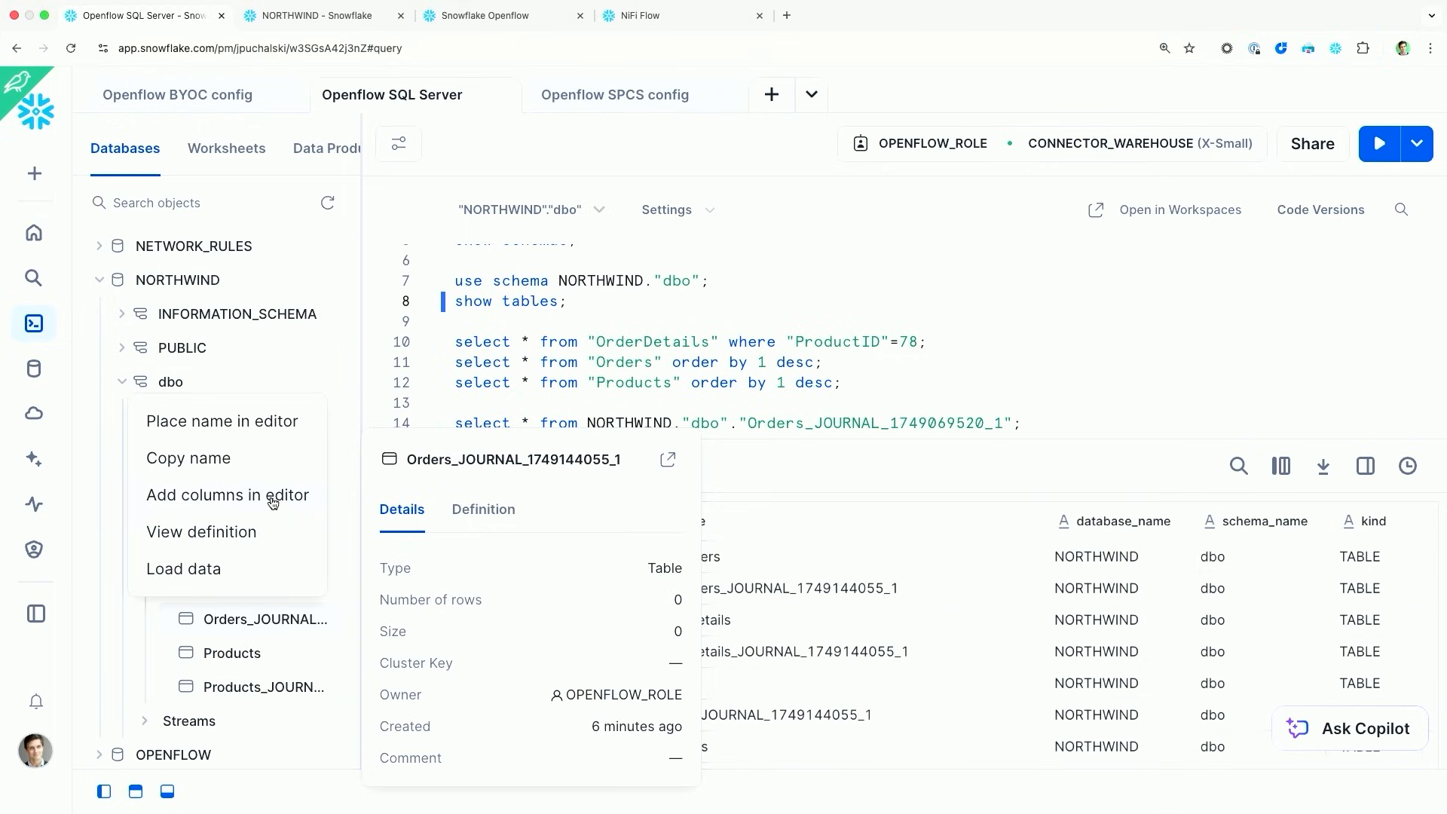
left_click(233, 462)
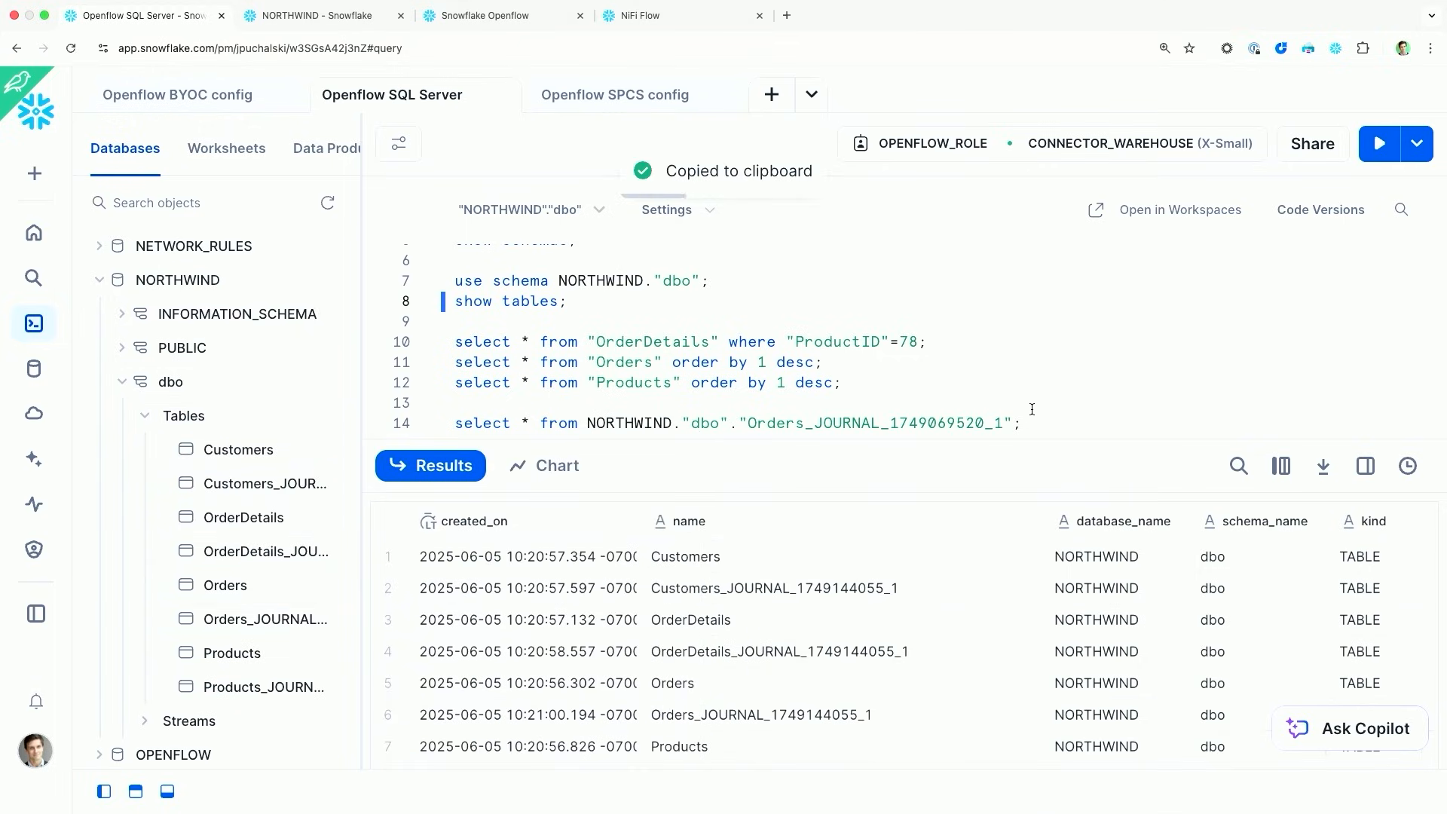
left_click_drag(1011, 422, 595, 420)
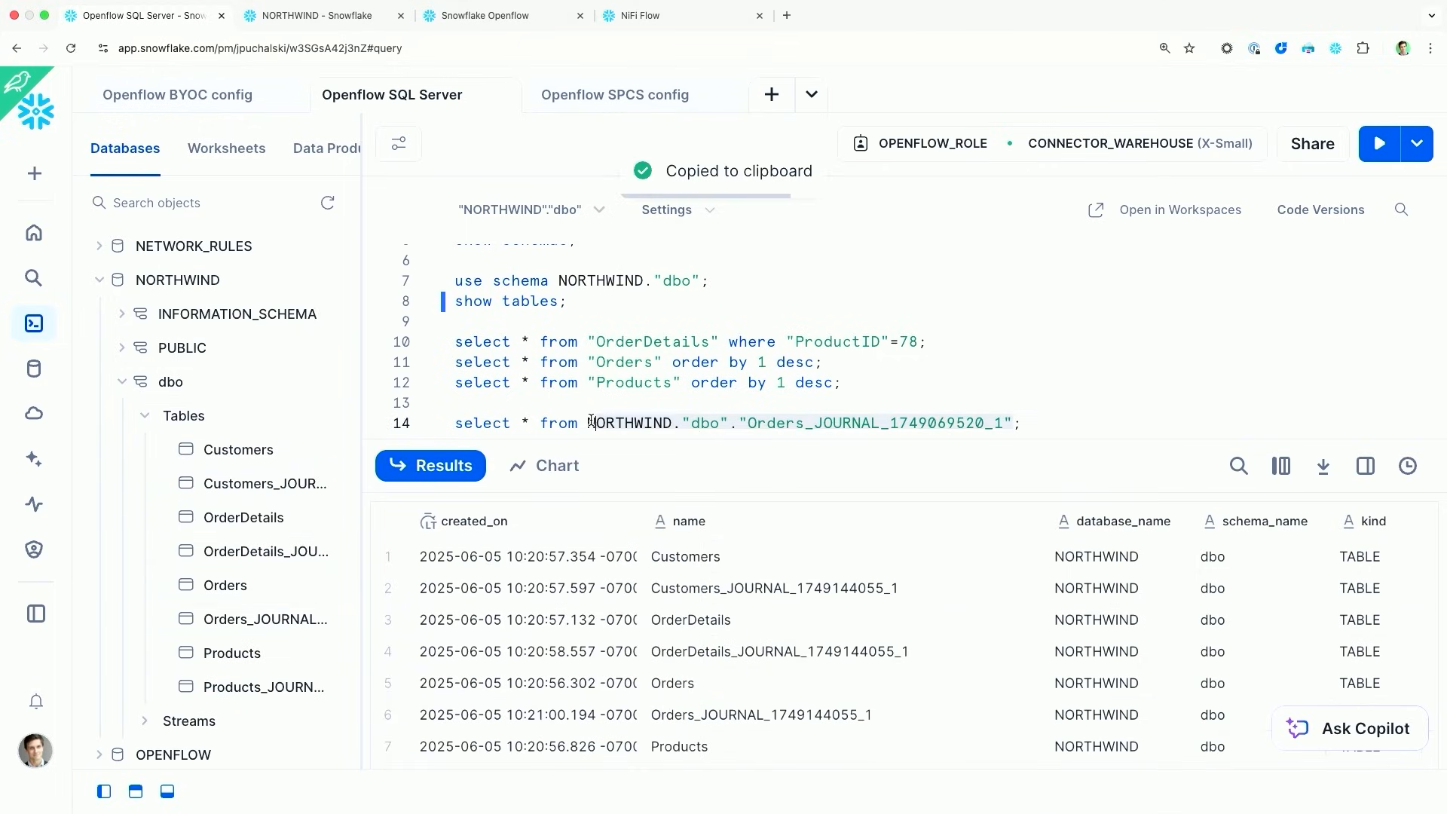
key("super+v")
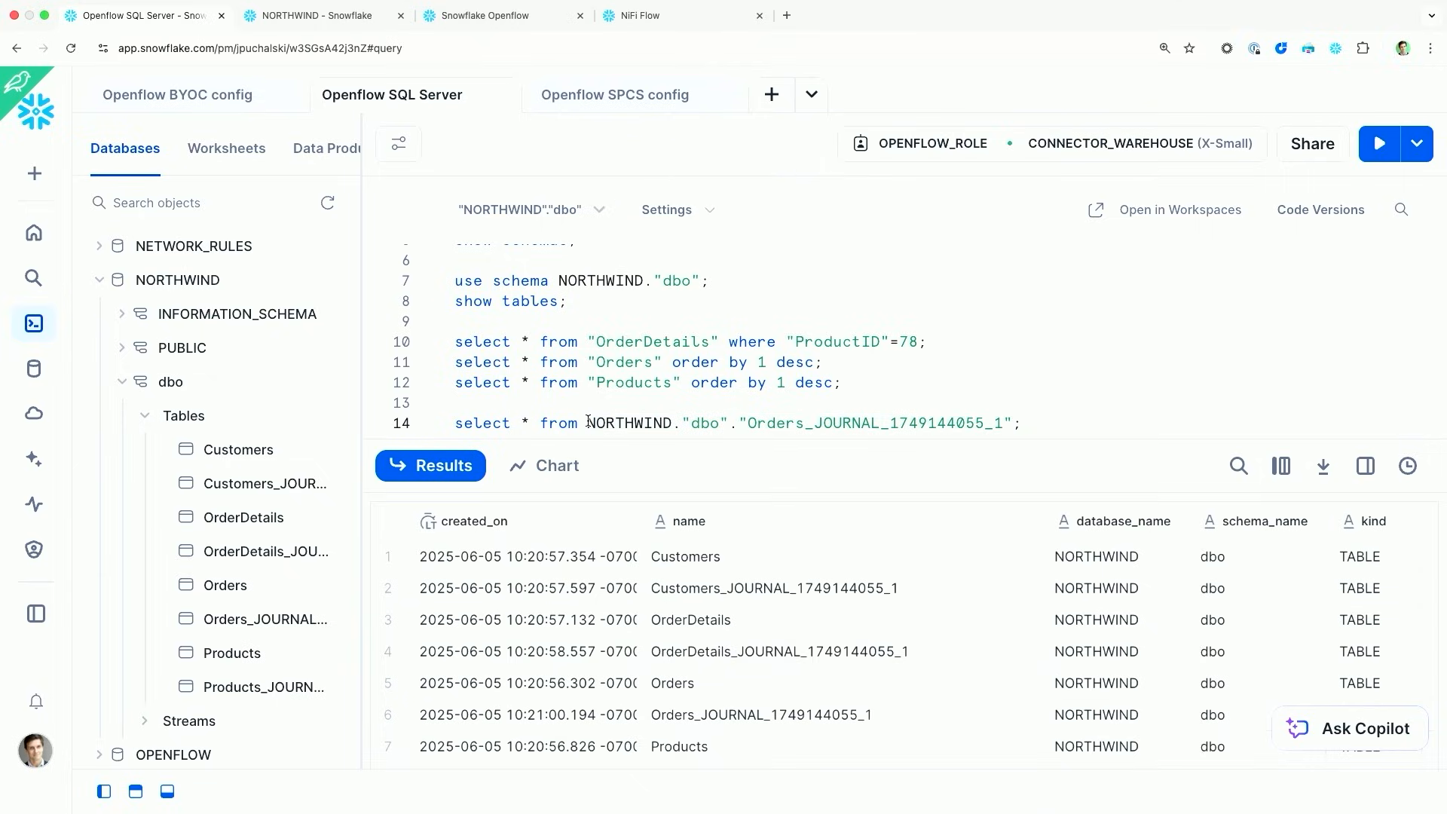
key("super+Return")
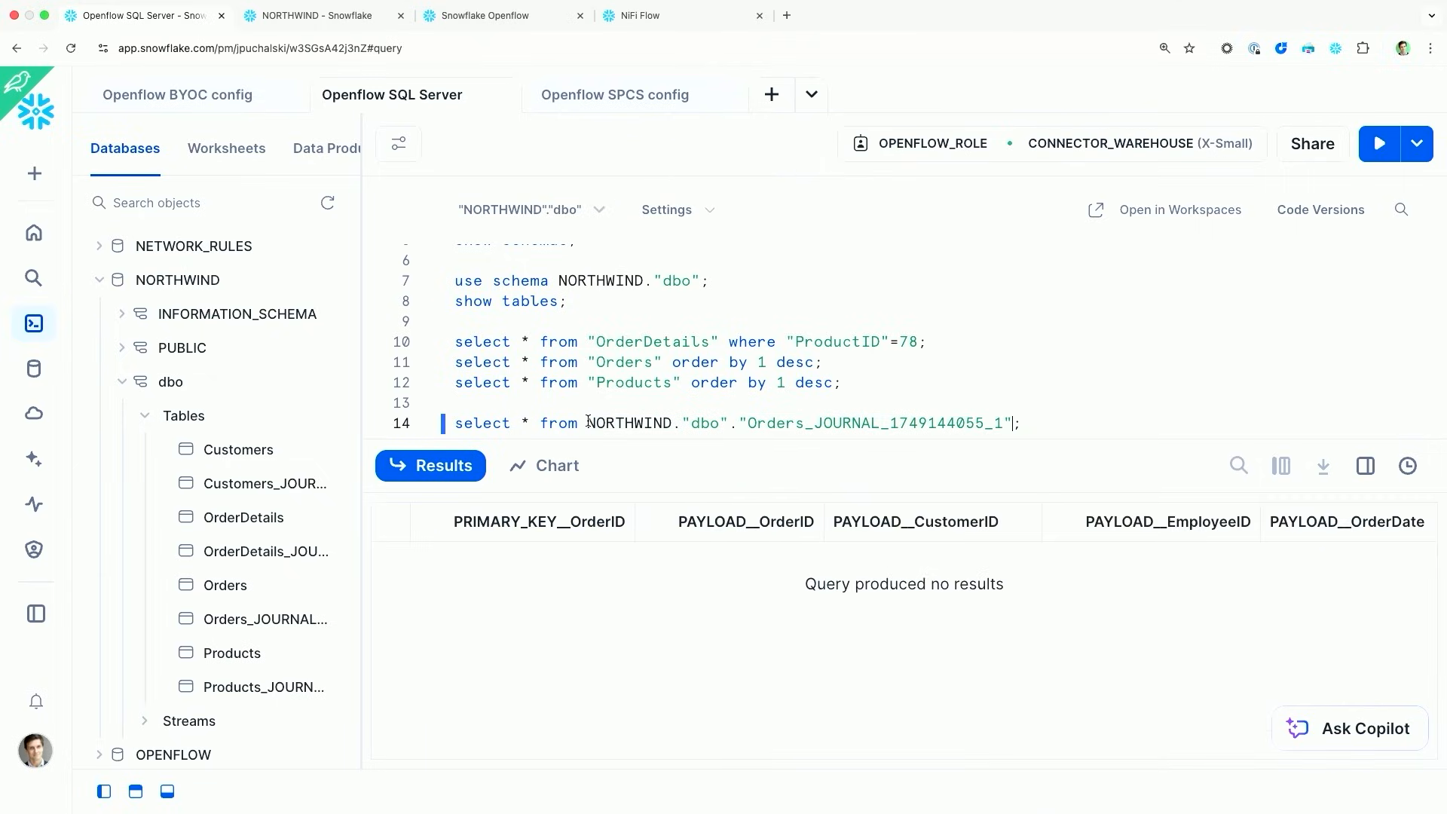
key("super+Return")
Step: Return to the SQL IDE, rerun the top 10 Orders query and enlarge the results area to show more rows
key("ctrl+Left")
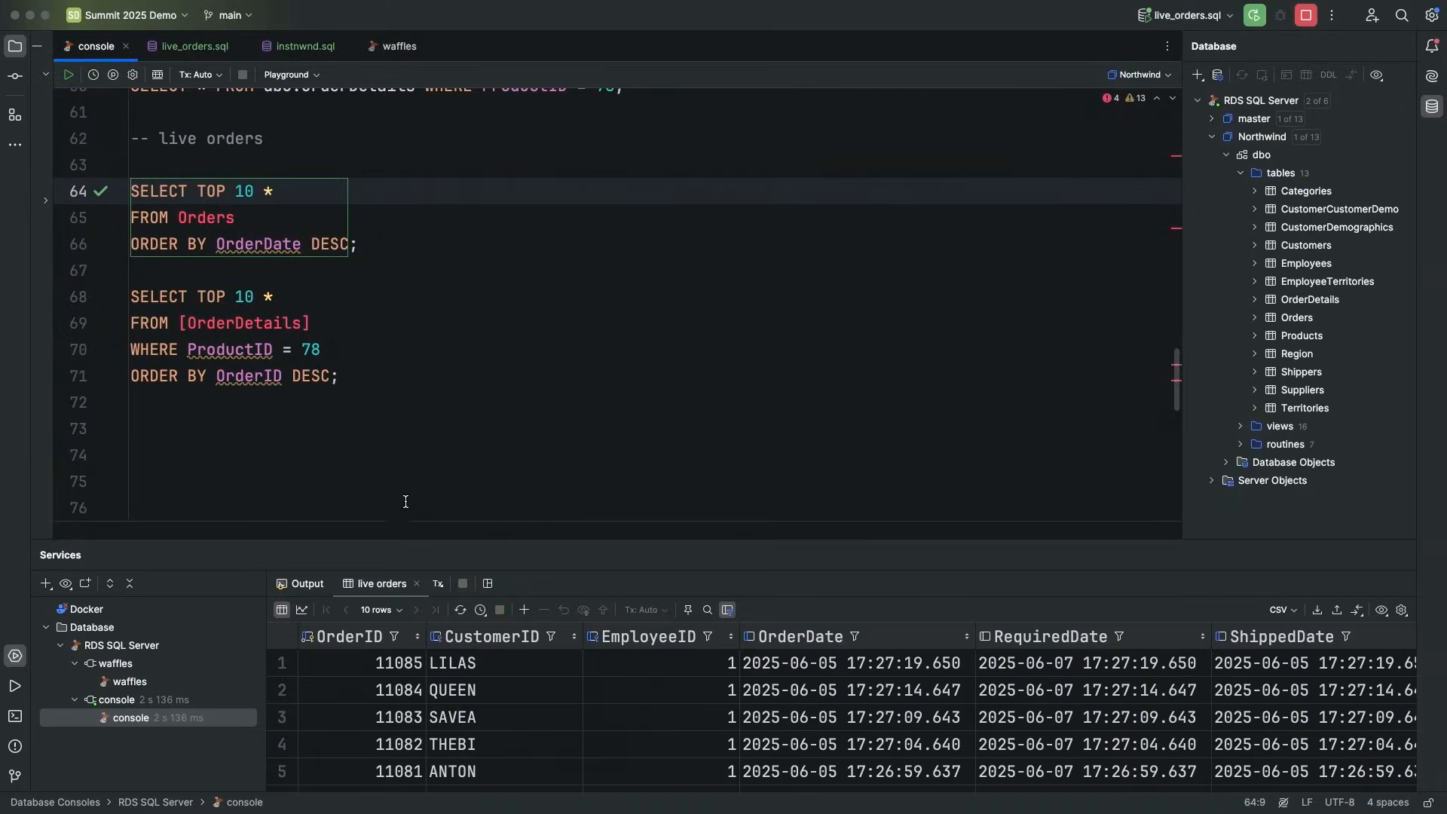
key("Left")
key("super+Return")
key("Return")
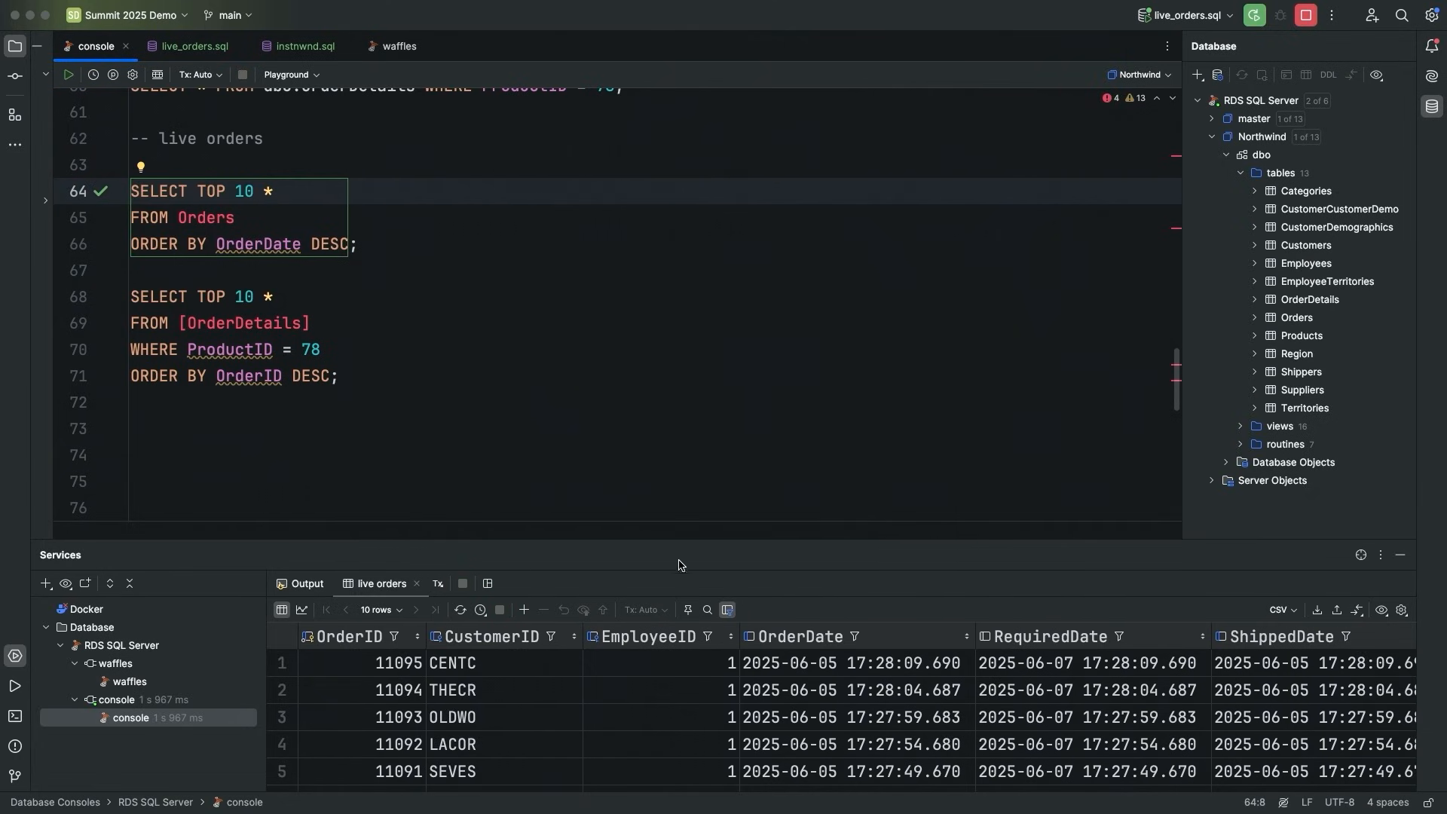
left_click_drag(704, 539, 652, 421)
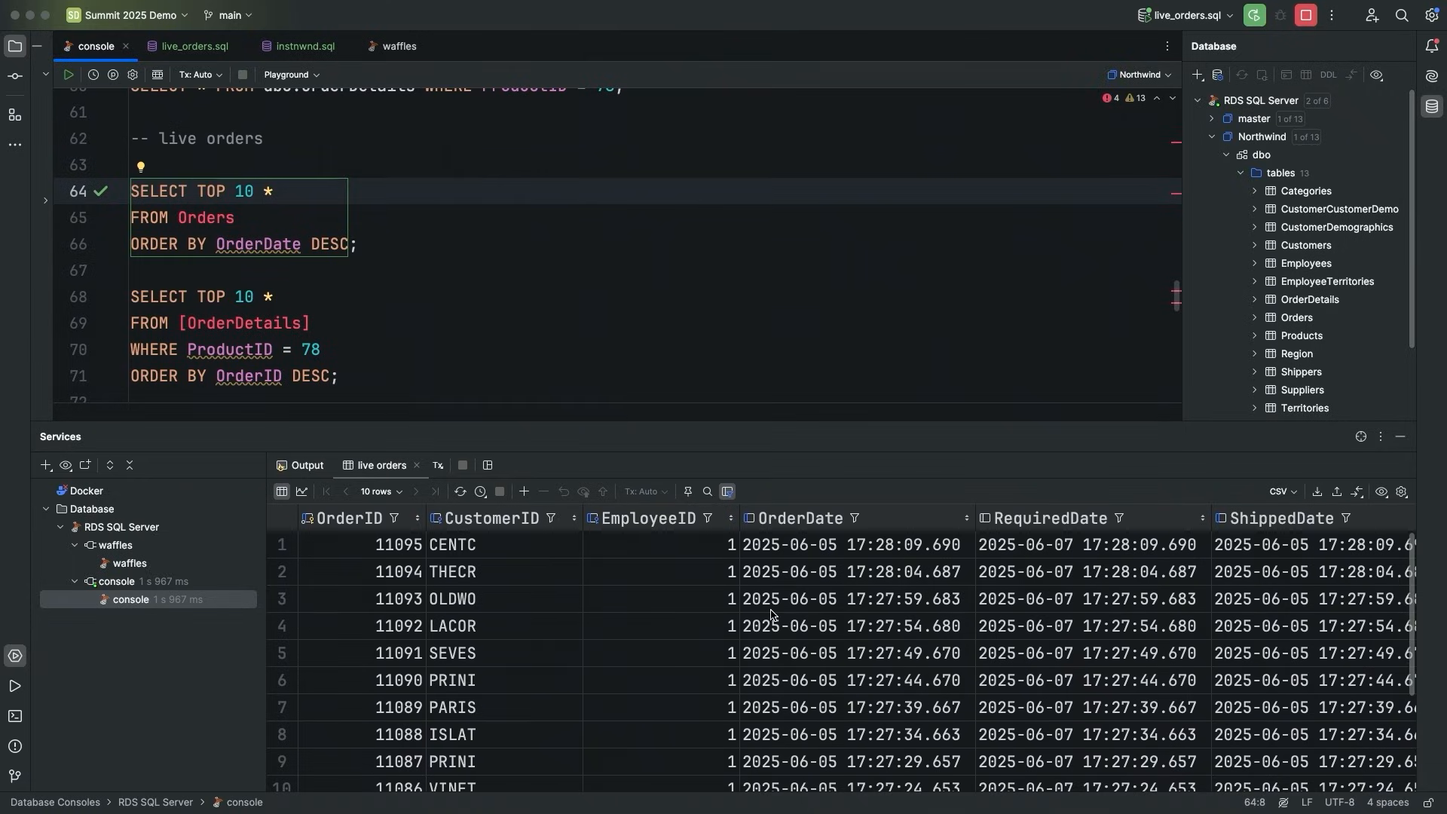
Step: Return to the Snowflake worksheet and rerun the select on the Orders journal table to check for replicated changes
key("ctrl+Right")
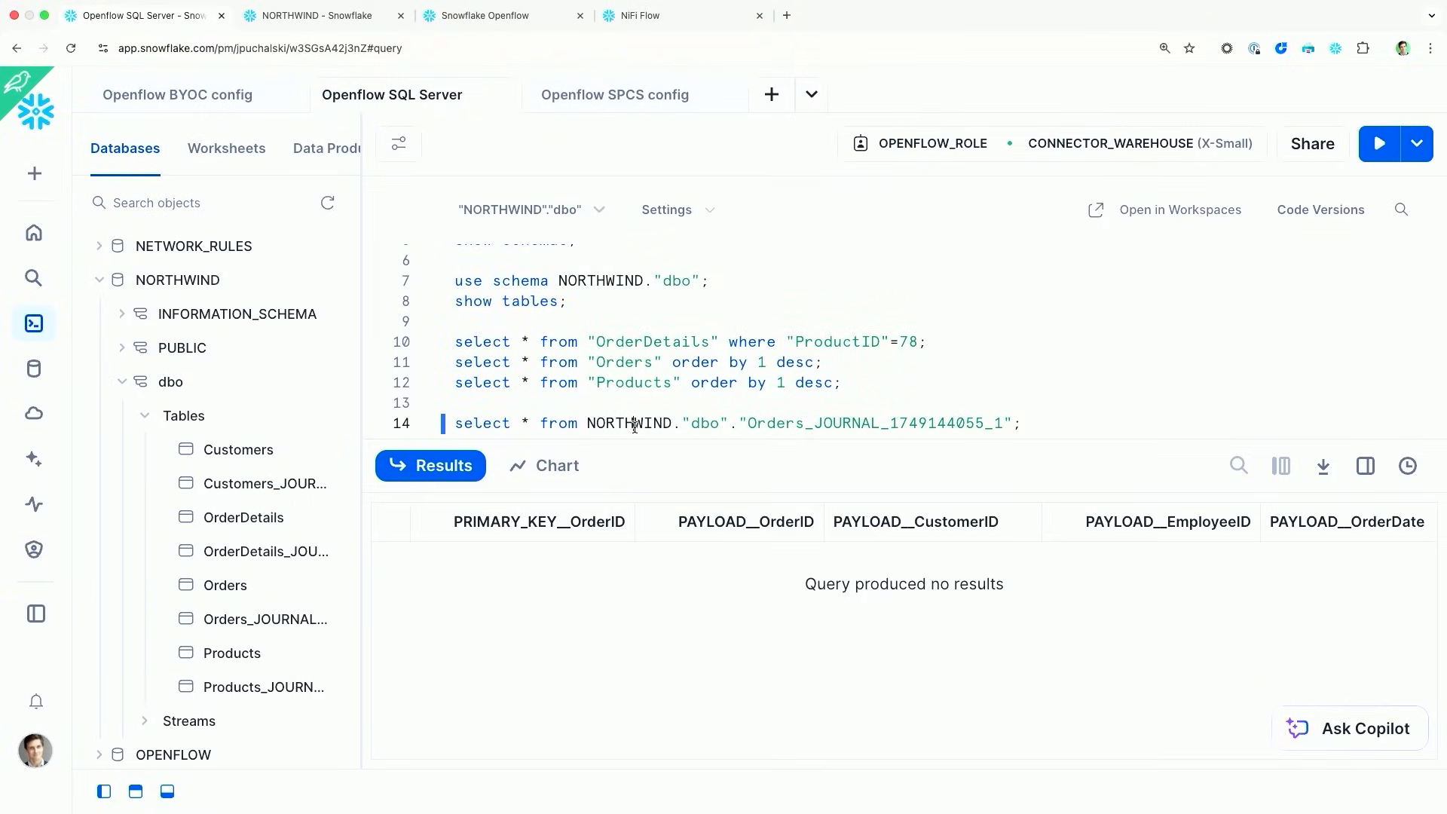
key("super+Return")
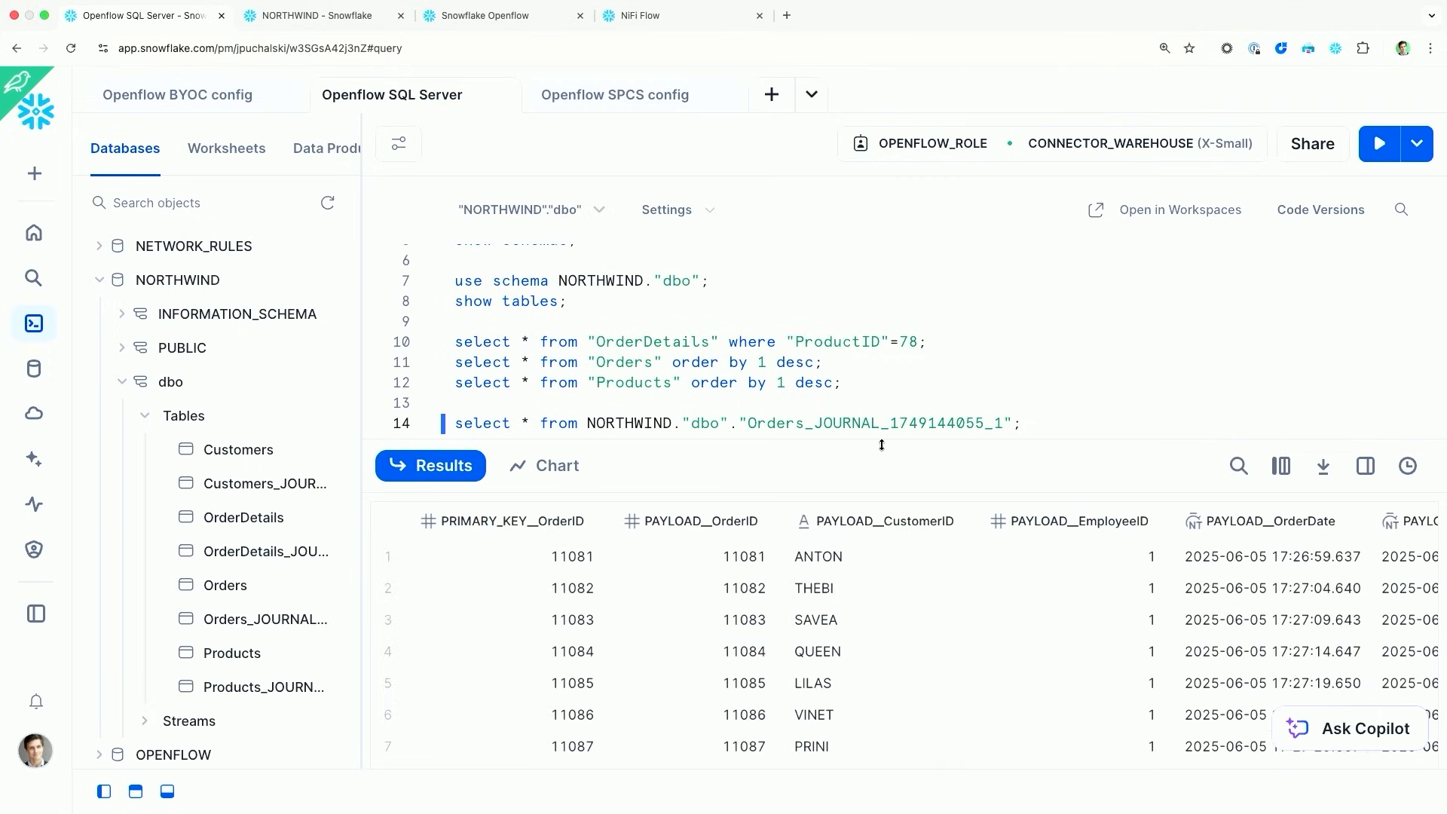
Step: Enlarge the results area and examine the Orders journal rows across to the EVENT_TYPE, SEEN_AT and SF_METADATA columns
left_click_drag(879, 437, 838, 332)
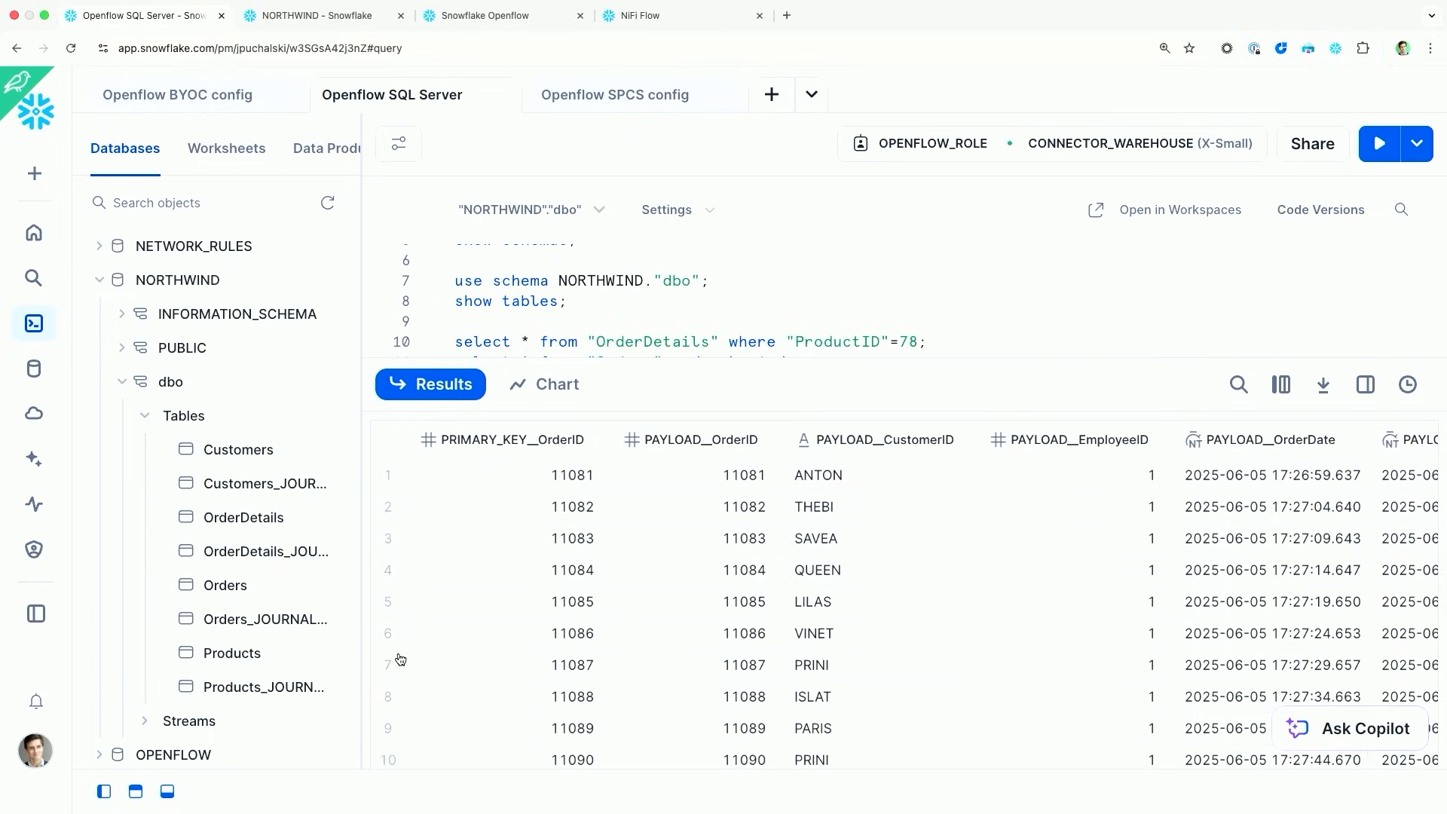
scroll(517, 684, "down", 2)
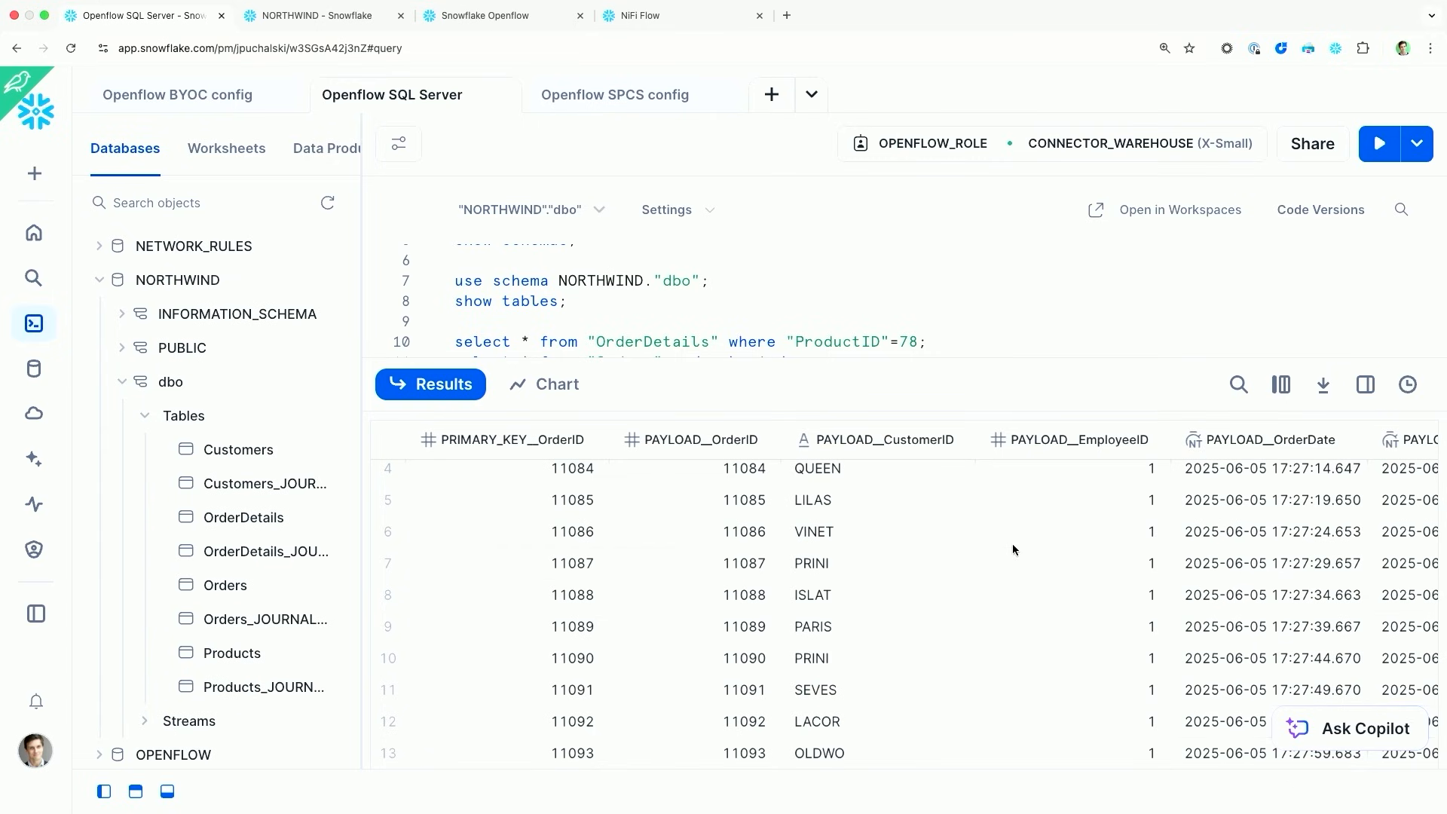
scroll(1011, 546, "right", 10)
scroll(1012, 544, "right", 6)
scroll(802, 535, "right", 10)
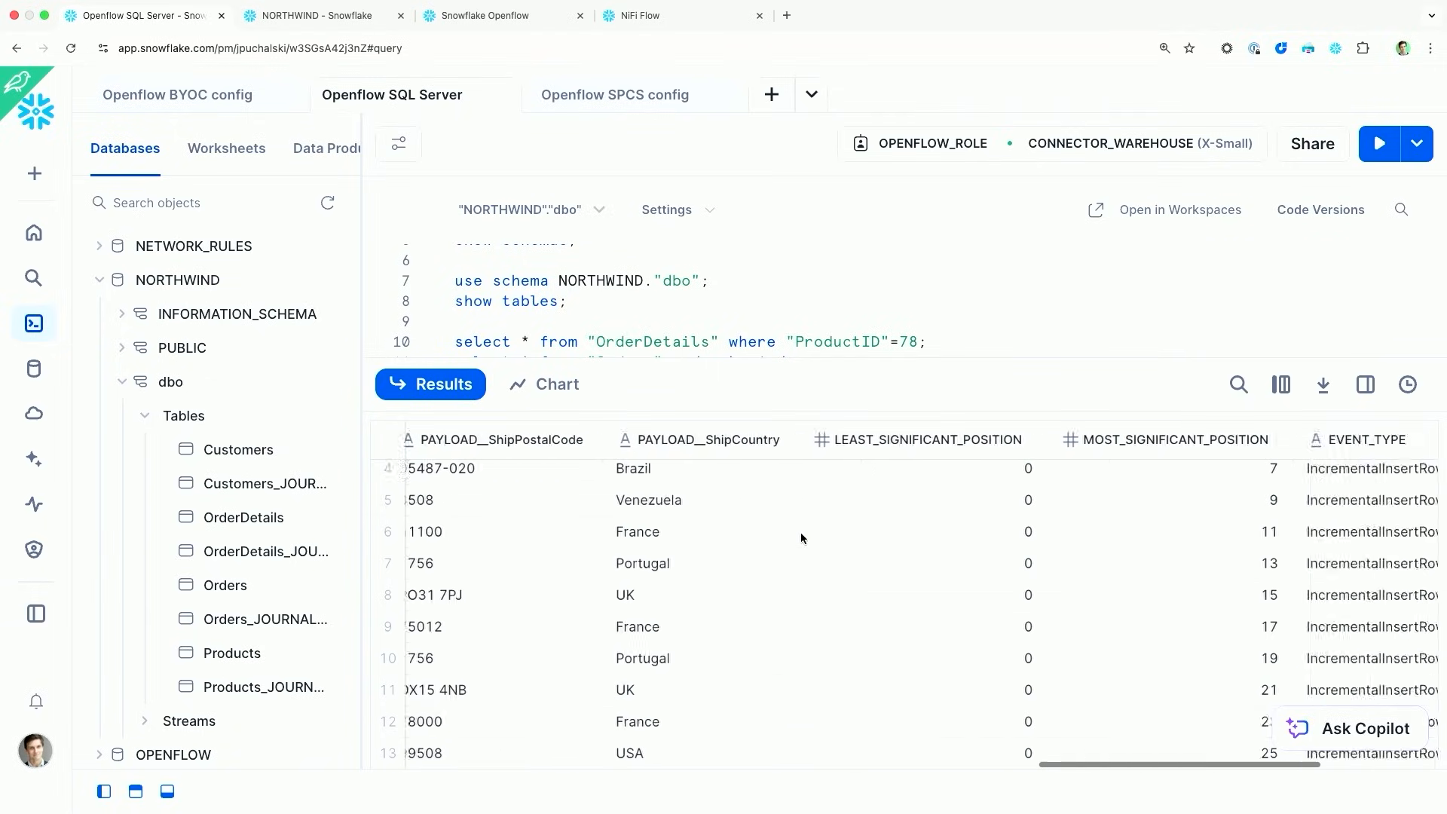
scroll(800, 532, "right", 5)
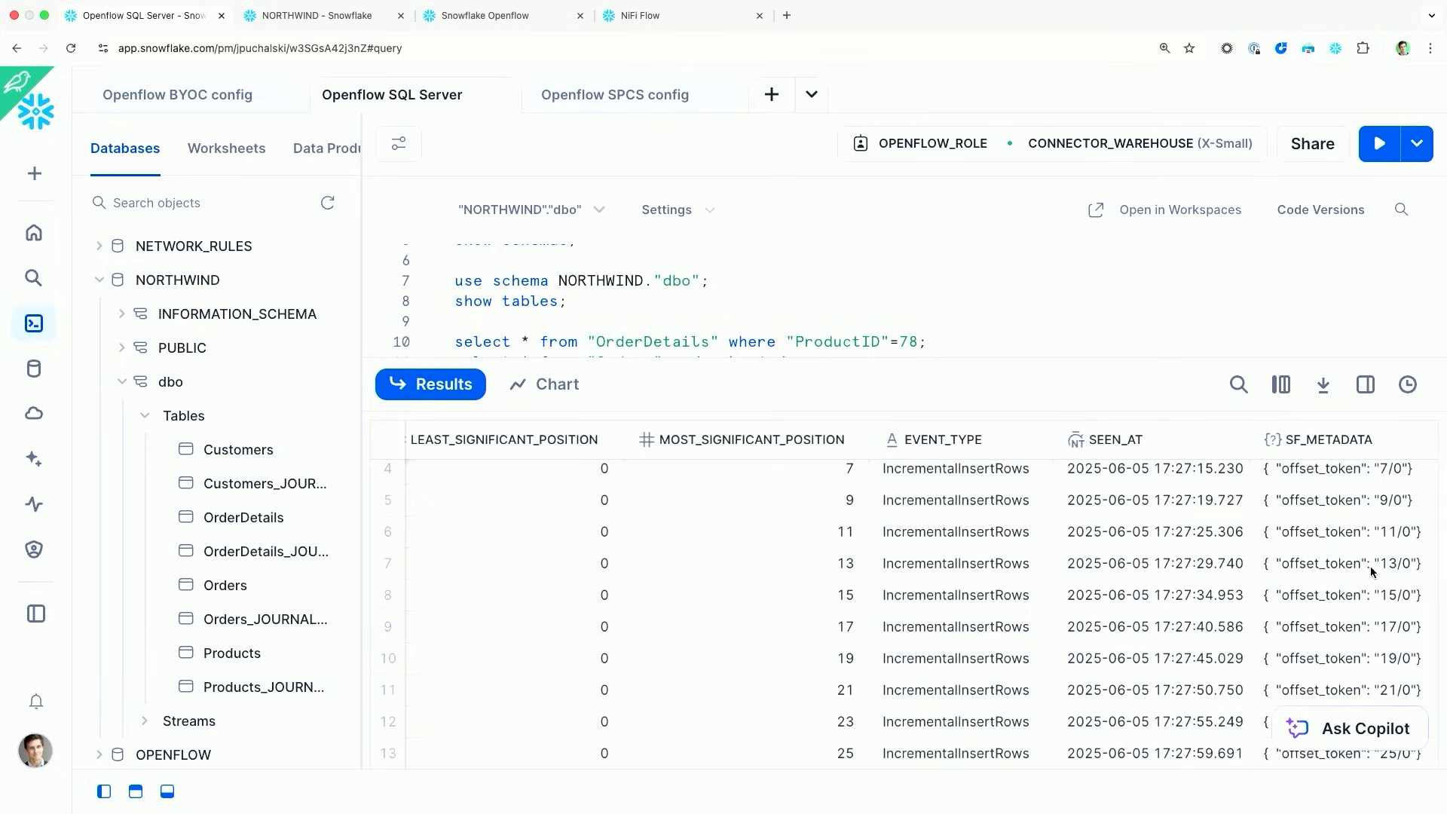
Step: Run the select on the "Orders" table ordered by 1 desc and enlarge the results area to show more rows
left_click_drag(1005, 357, 977, 522)
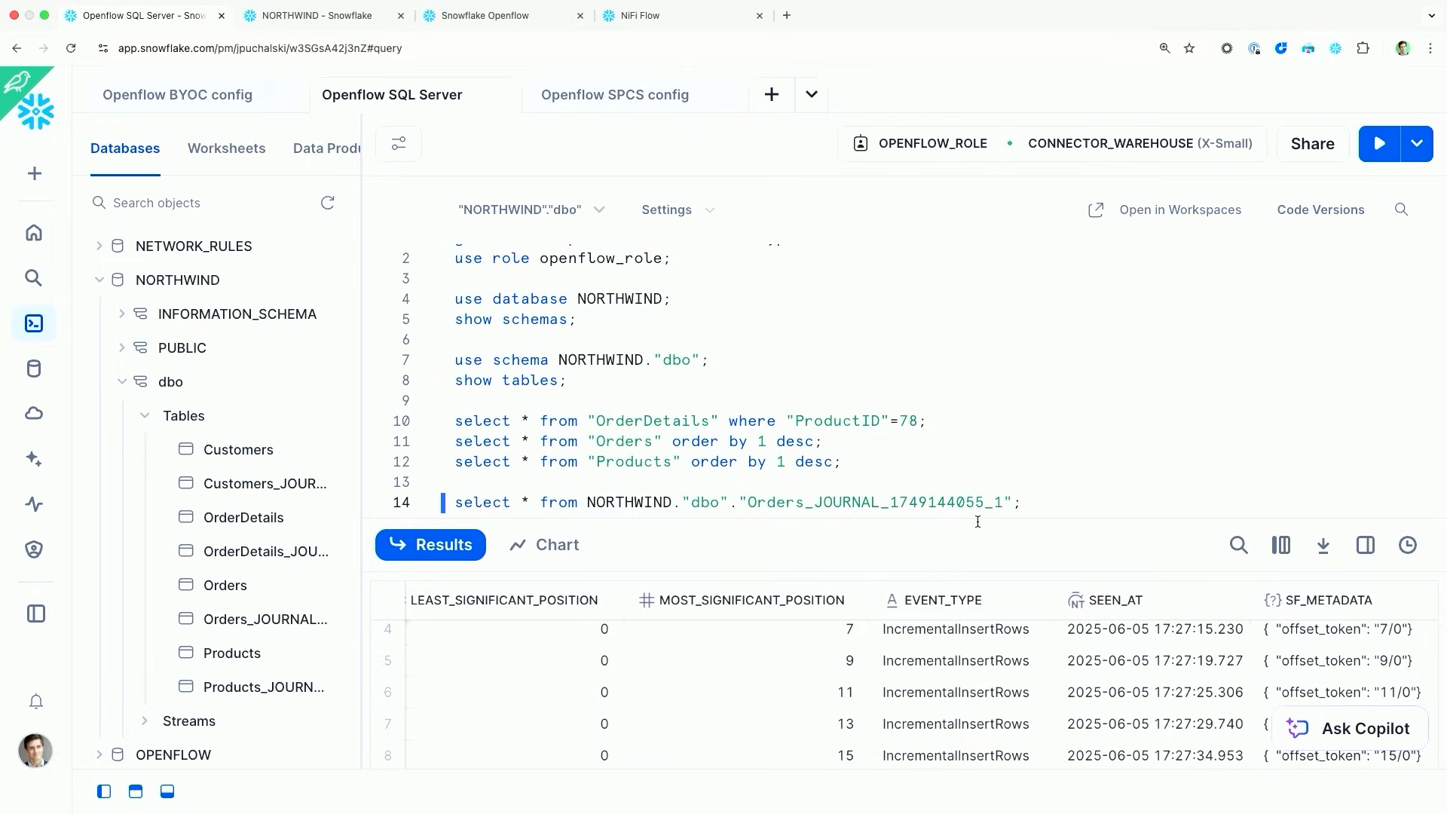
left_click(636, 437)
key("super+Return")
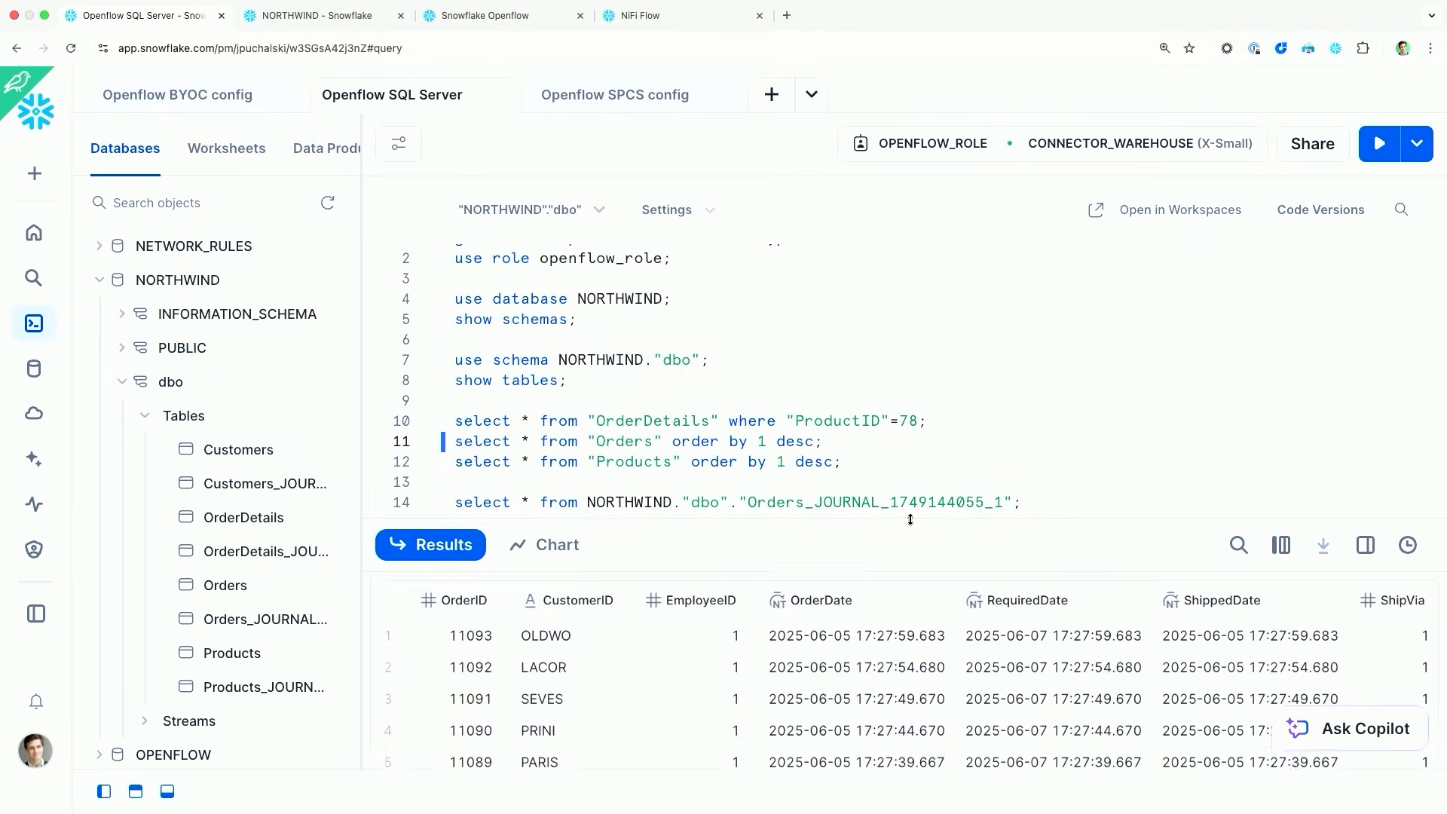
left_click_drag(908, 516, 918, 381)
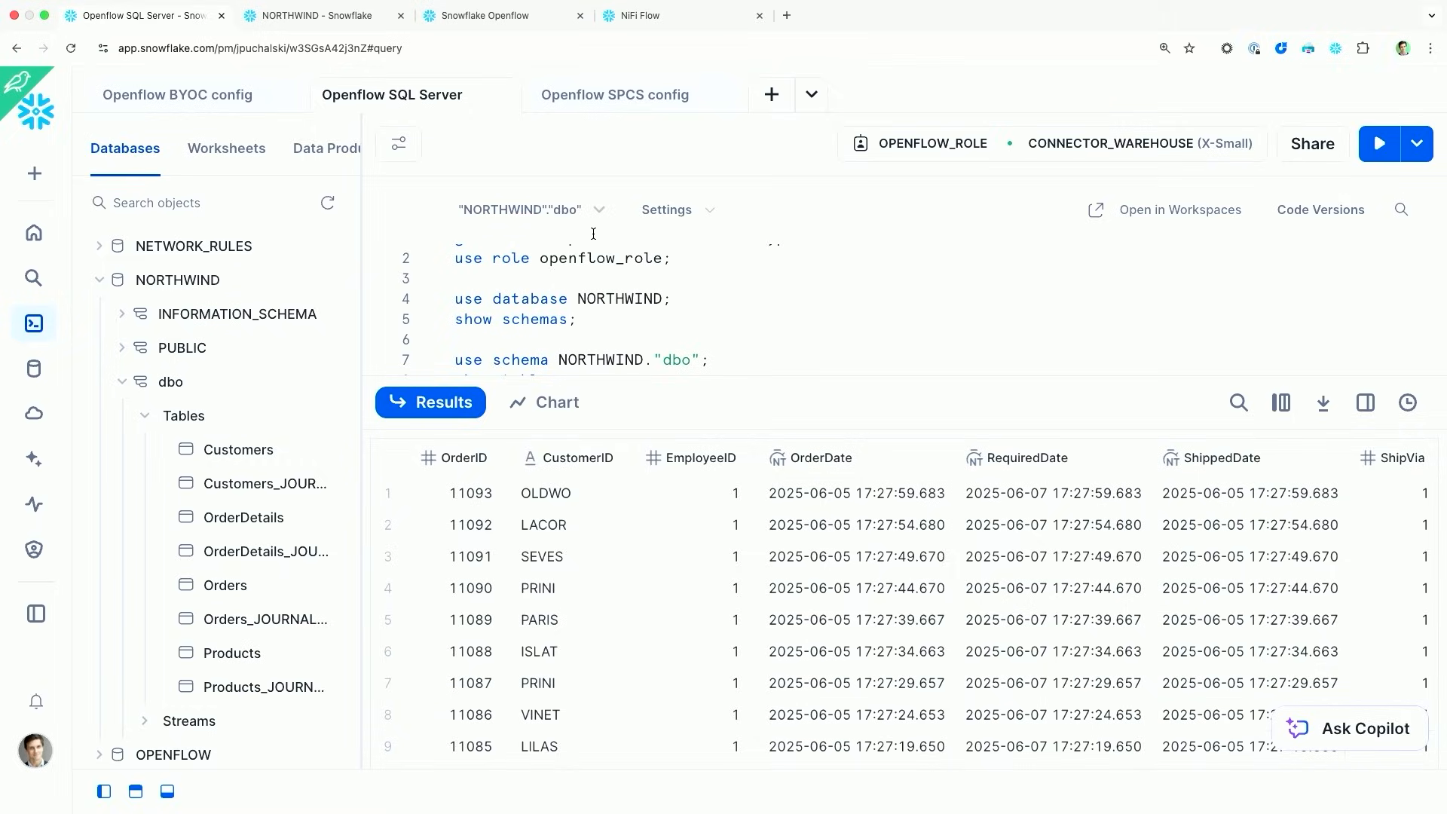
Step: Switch to the NORTHWIND notebook and rerun the Live Cumulative Waffle Orders (Last 5 Min) cell to refresh its chart and metric
left_click(344, 21)
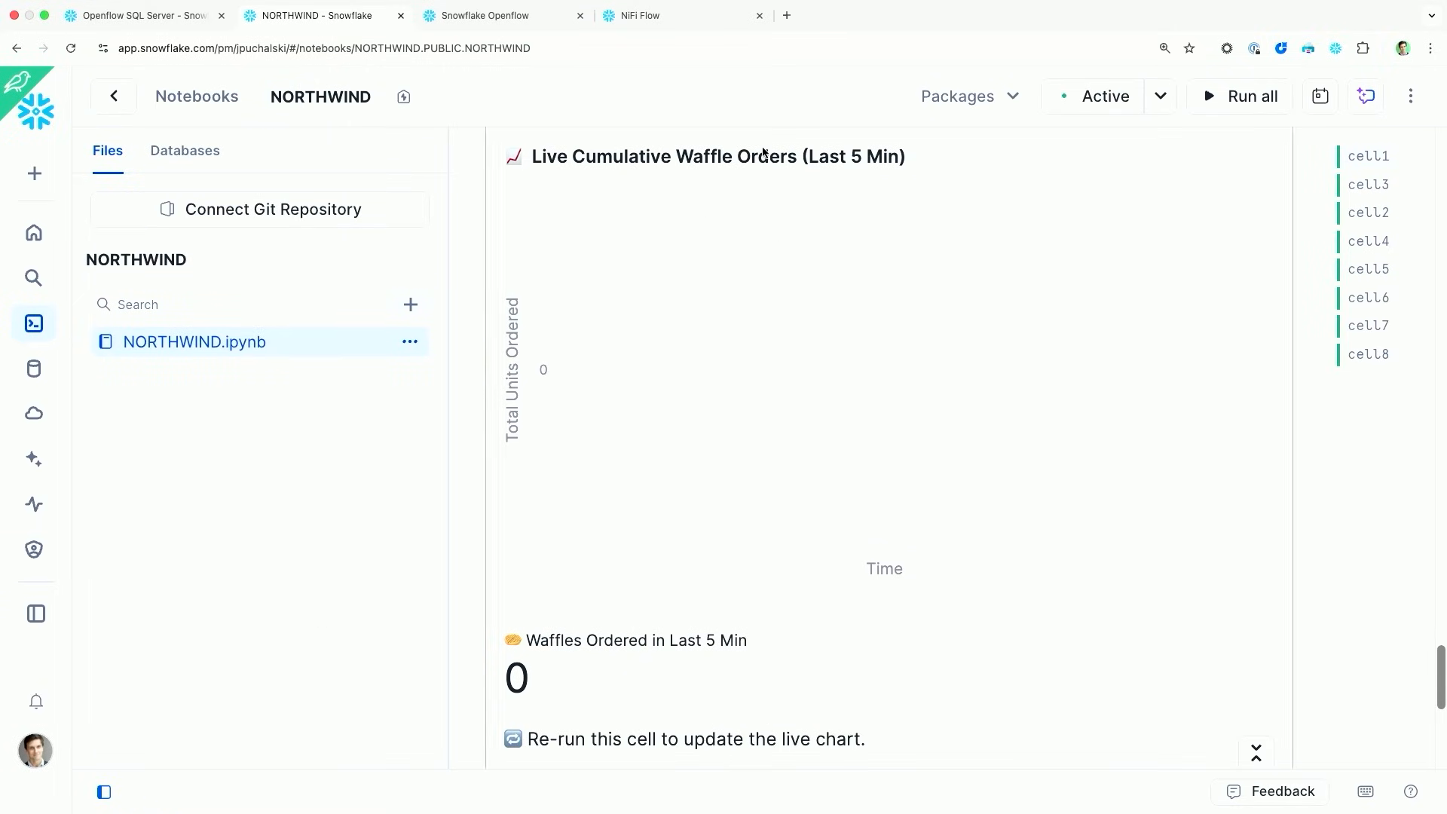
scroll(707, 418, "up", 2)
left_click(863, 181)
key("super+Return")
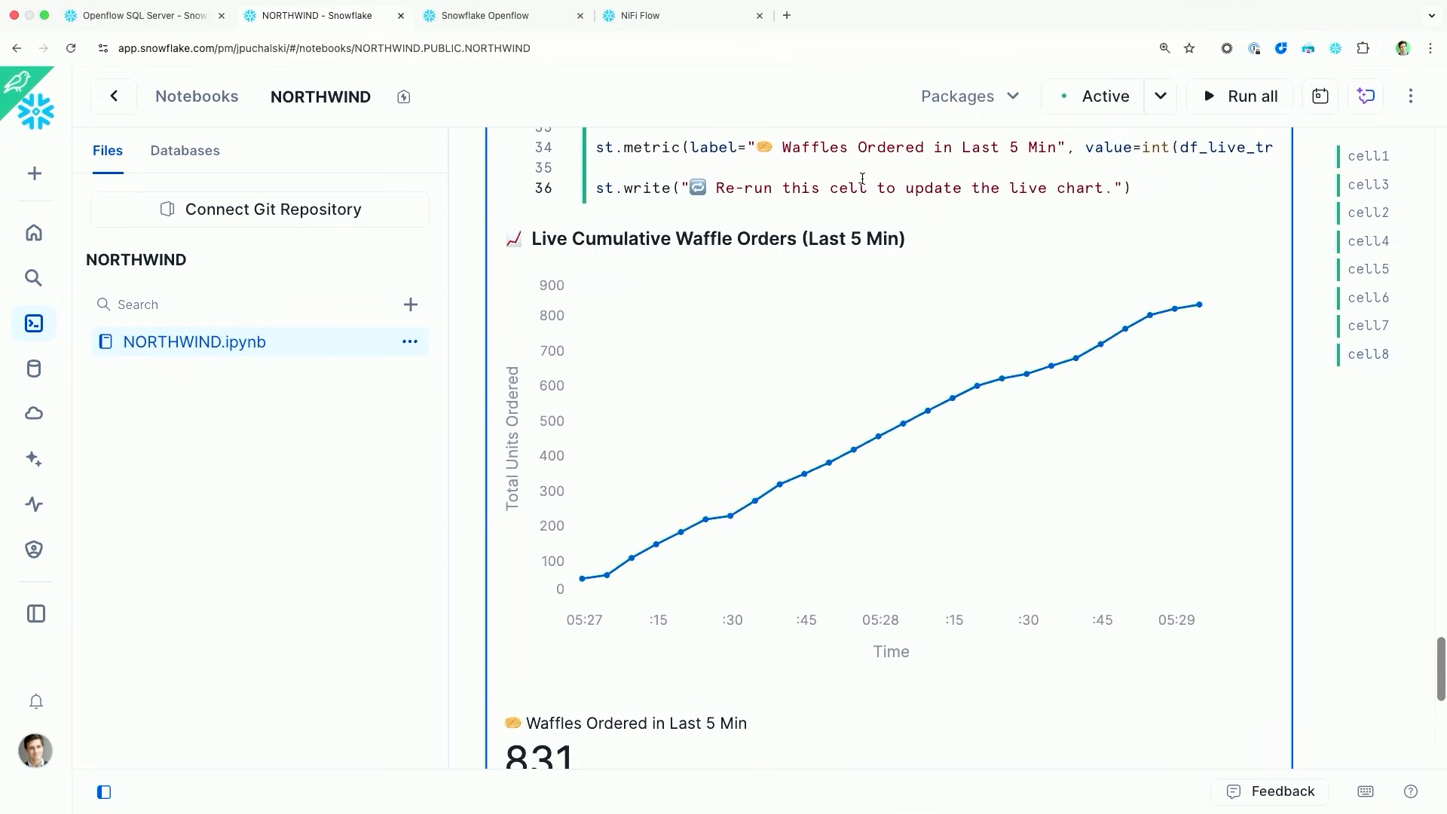
scroll(910, 480, "down", 2)
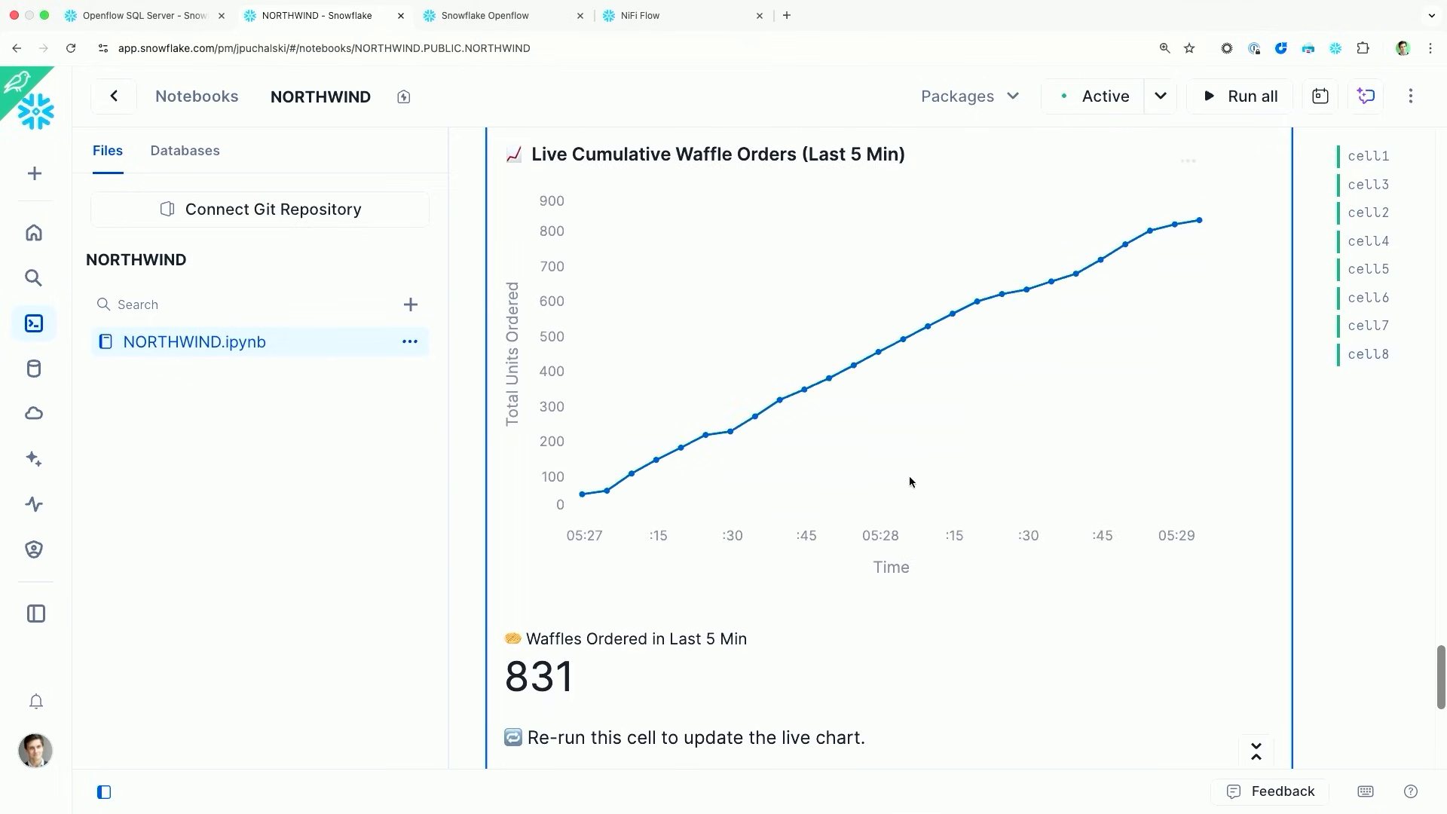